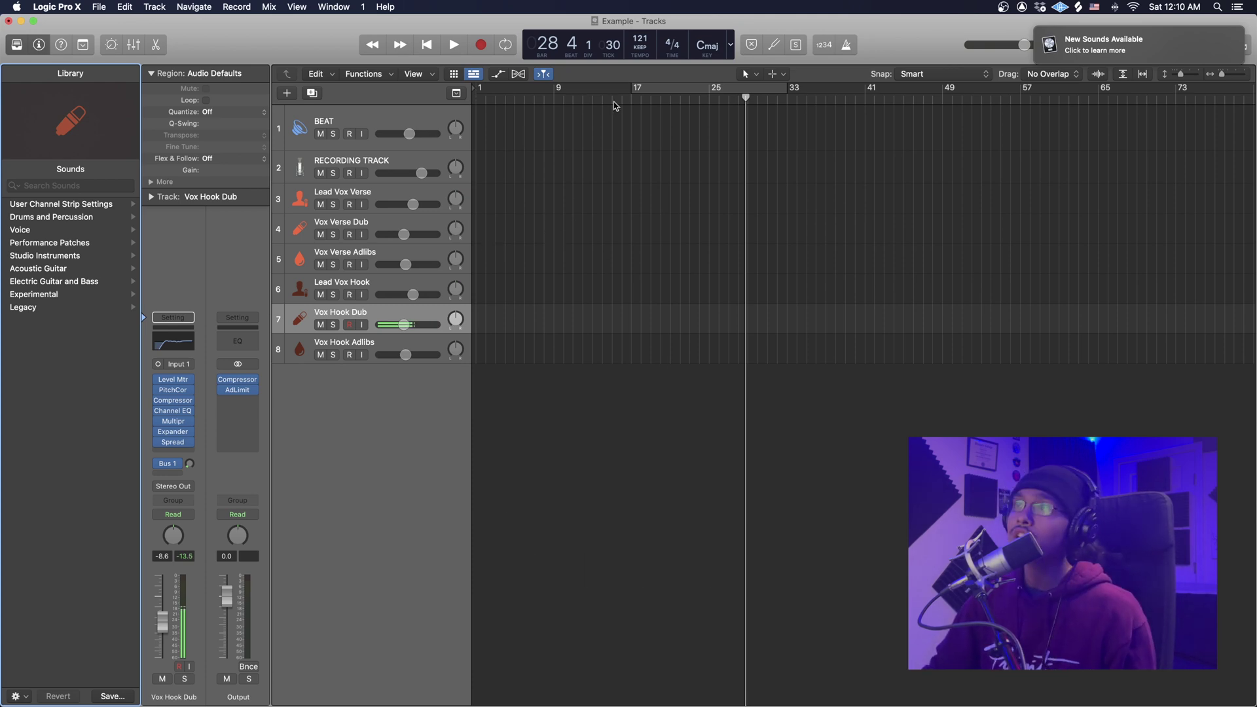
- Examine the effects and sends on all channel strips in the mixer, and select the Lead Vox Verse track
{"action": "key", "text": "x"}
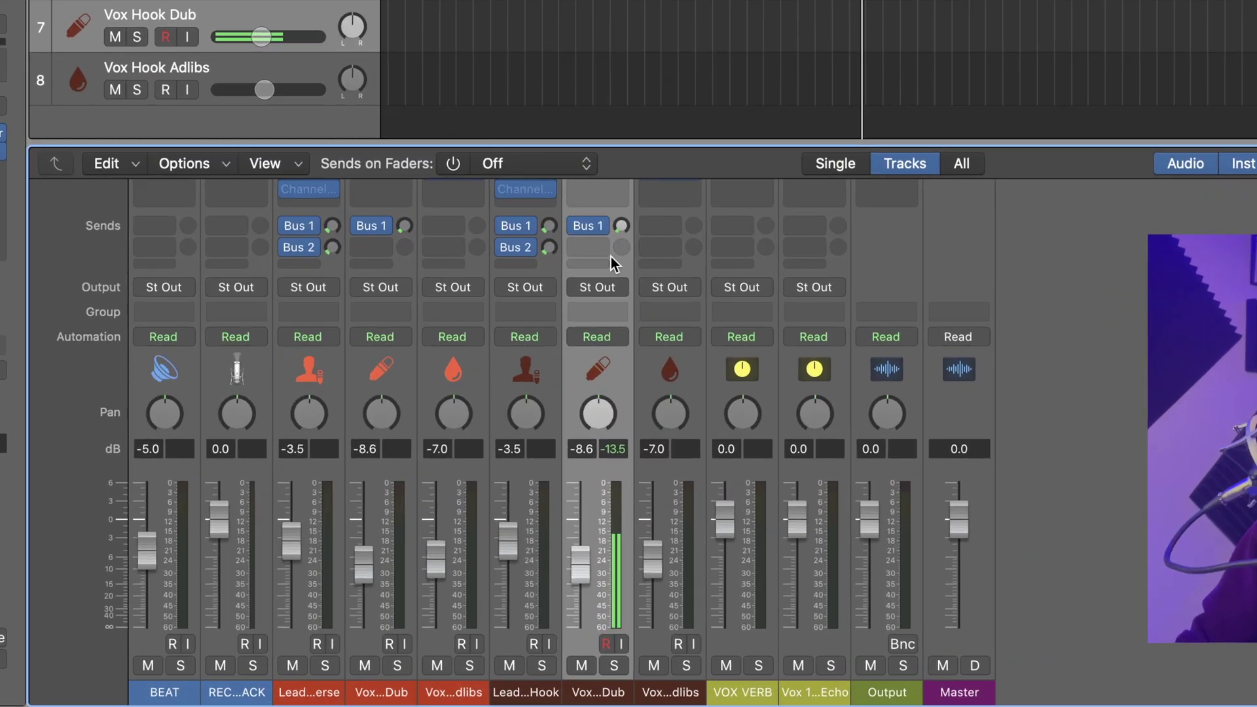
{"action": "scroll", "coordinate": [610, 256], "scroll_direction": "up", "scroll_amount": 5}
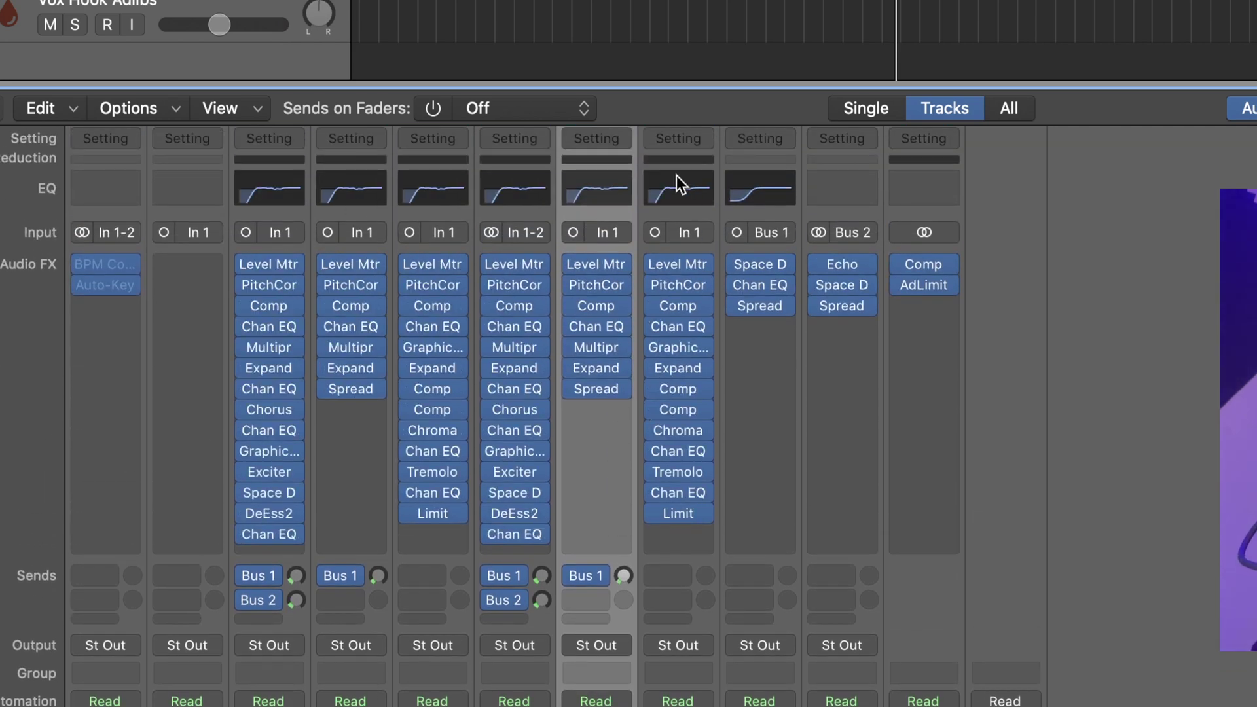
{"action": "key", "text": "Up"}
{"action": "key", "text": "Up"}
{"action": "key", "text": "Up"}
{"action": "key", "text": "Up"}
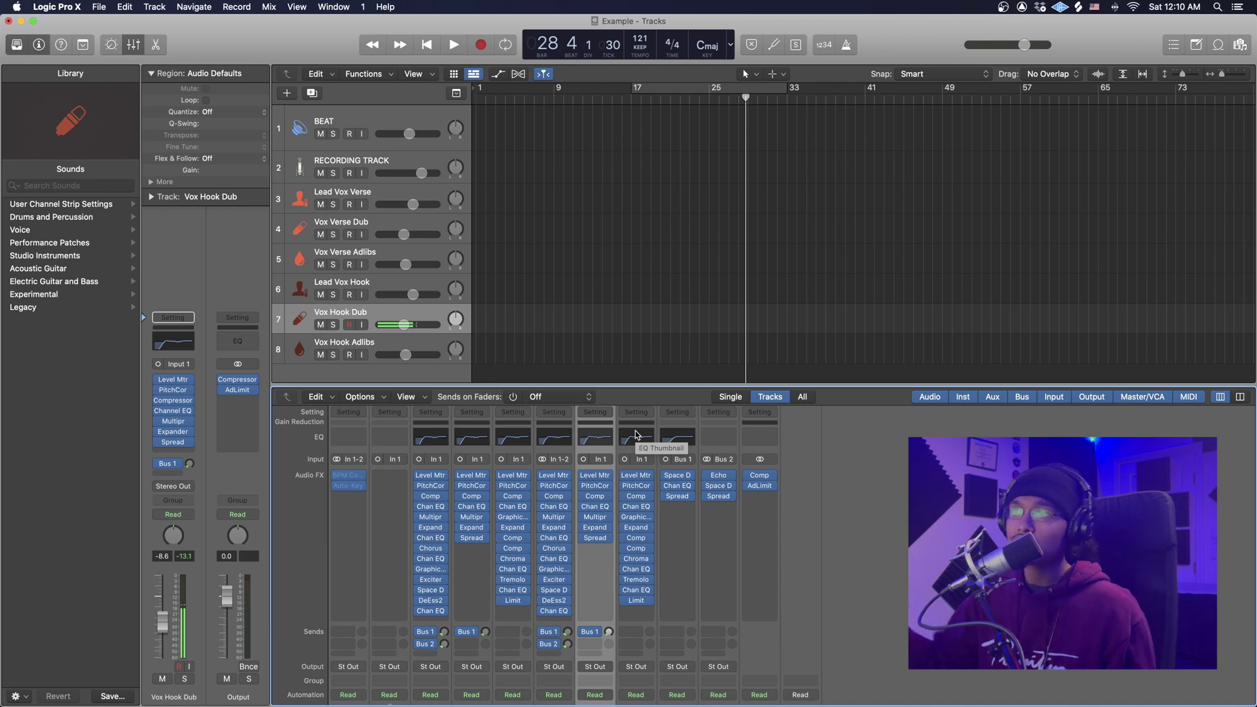
{"action": "key", "text": "x"}
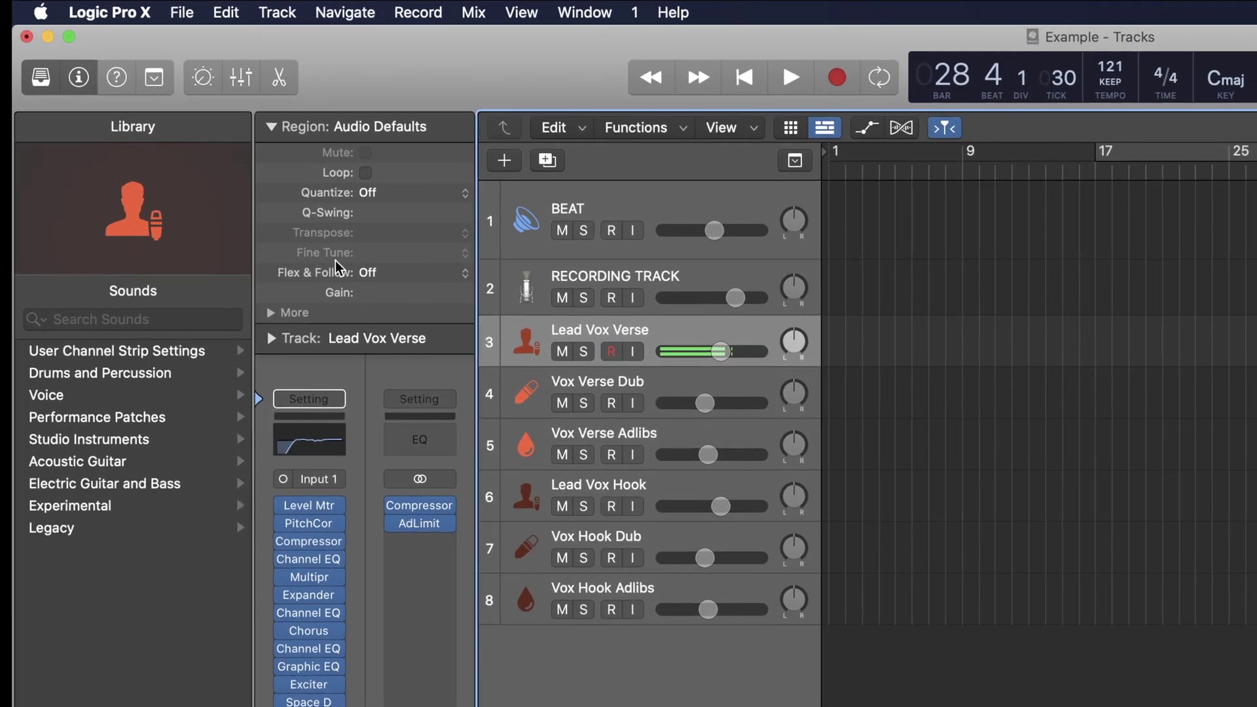
- Load the Female Singing Warm channel strip setting from Clear Vocal PRESETS (STOCK) onto the Lead Vox Verse track
{"action": "left_click", "coordinate": [122, 329]}
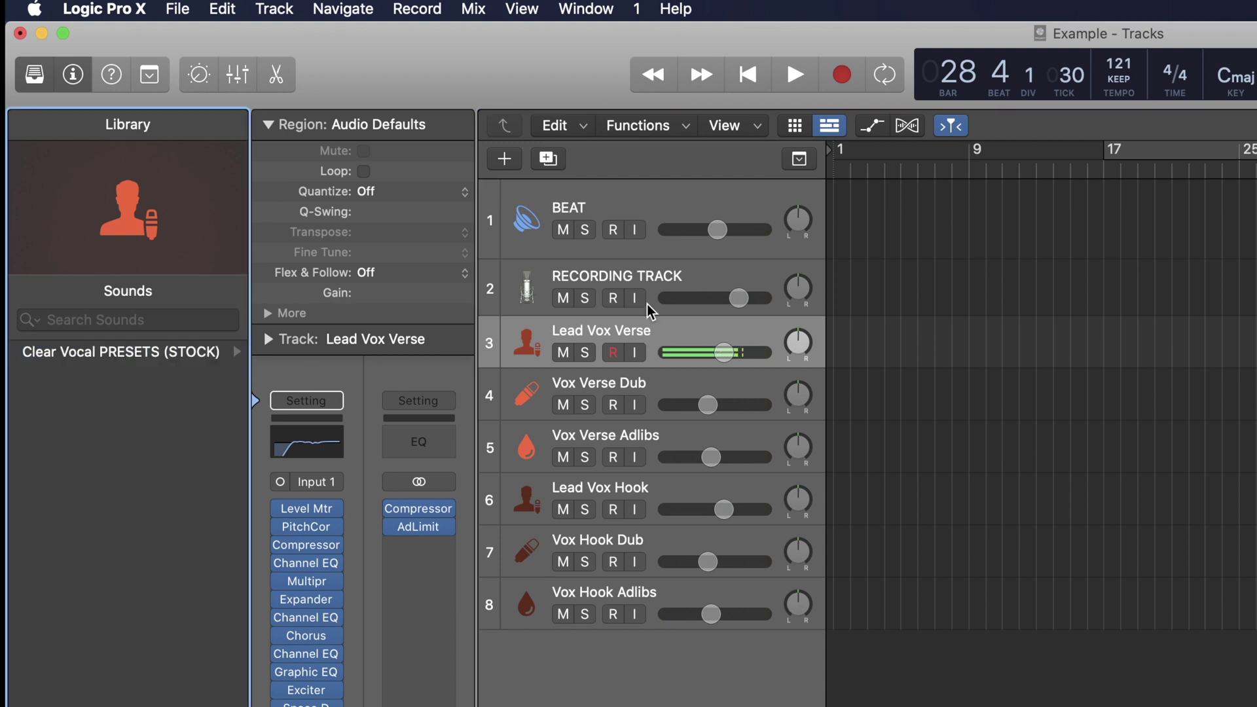
{"action": "left_click", "coordinate": [200, 350]}
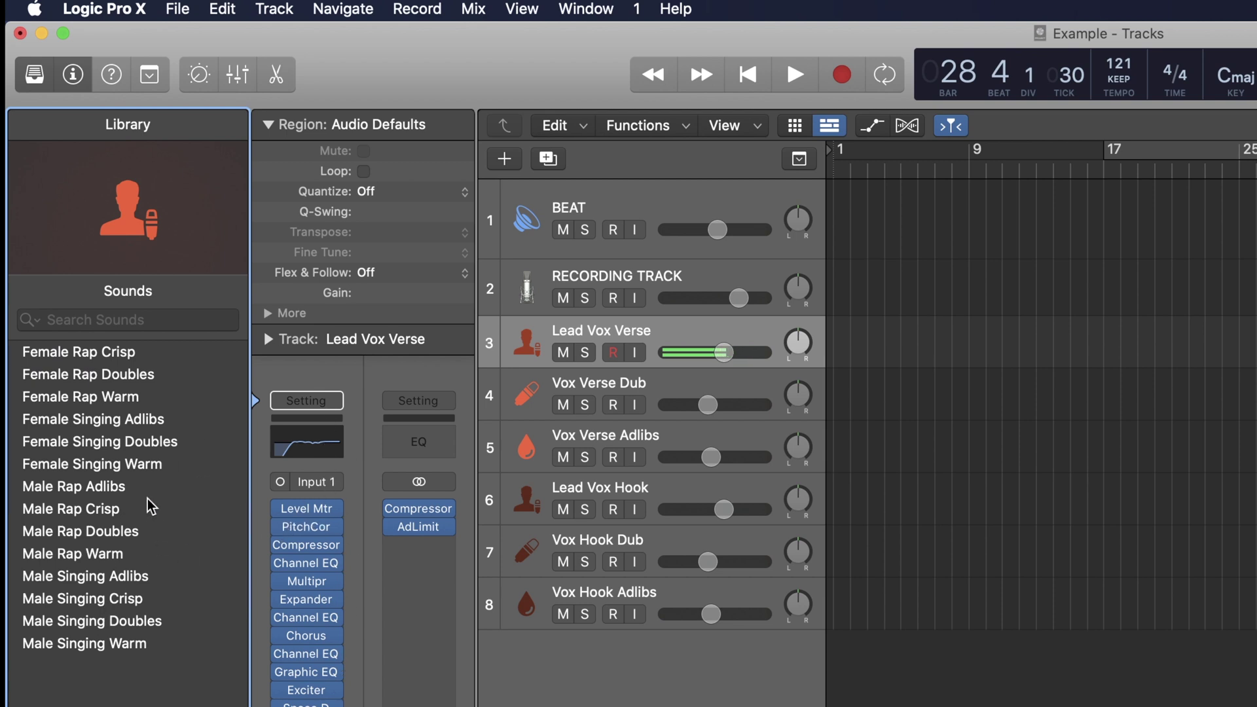
{"action": "left_click", "coordinate": [78, 466]}
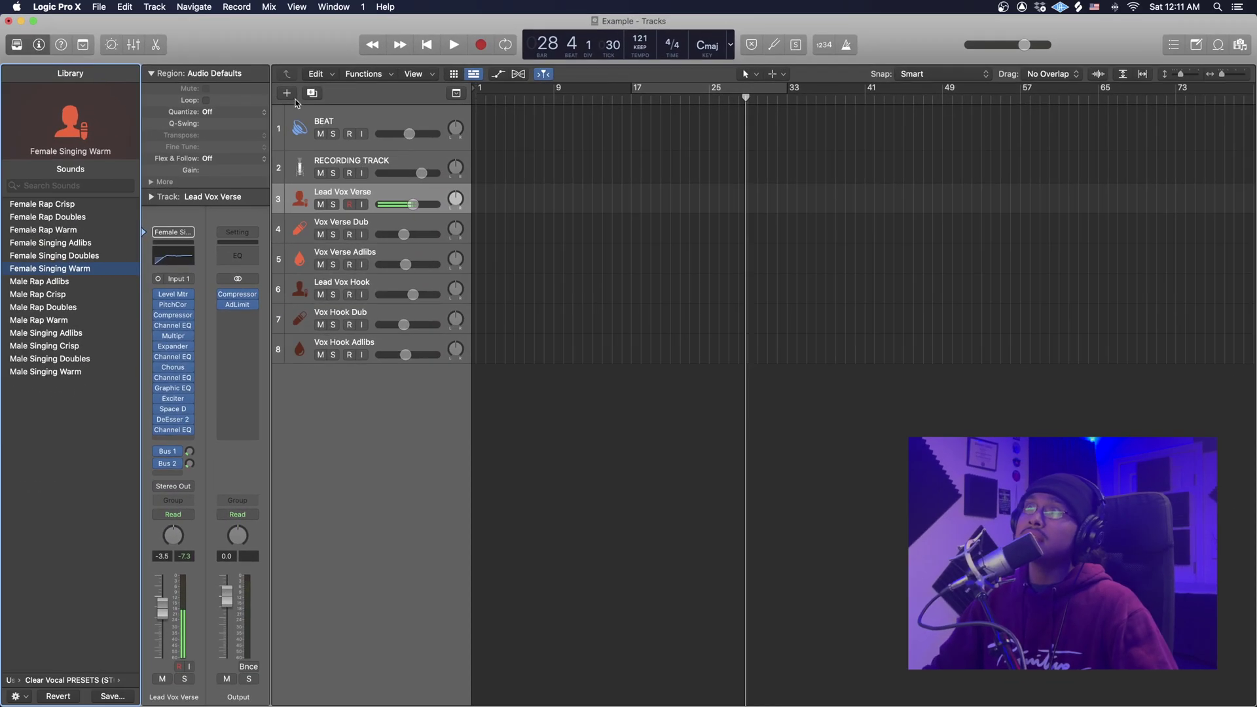
- Create one new audio track on Input 1 and browse the Clear Vocal PRESETS (STOCK) settings for it
{"action": "key", "text": "alt+super+n"}
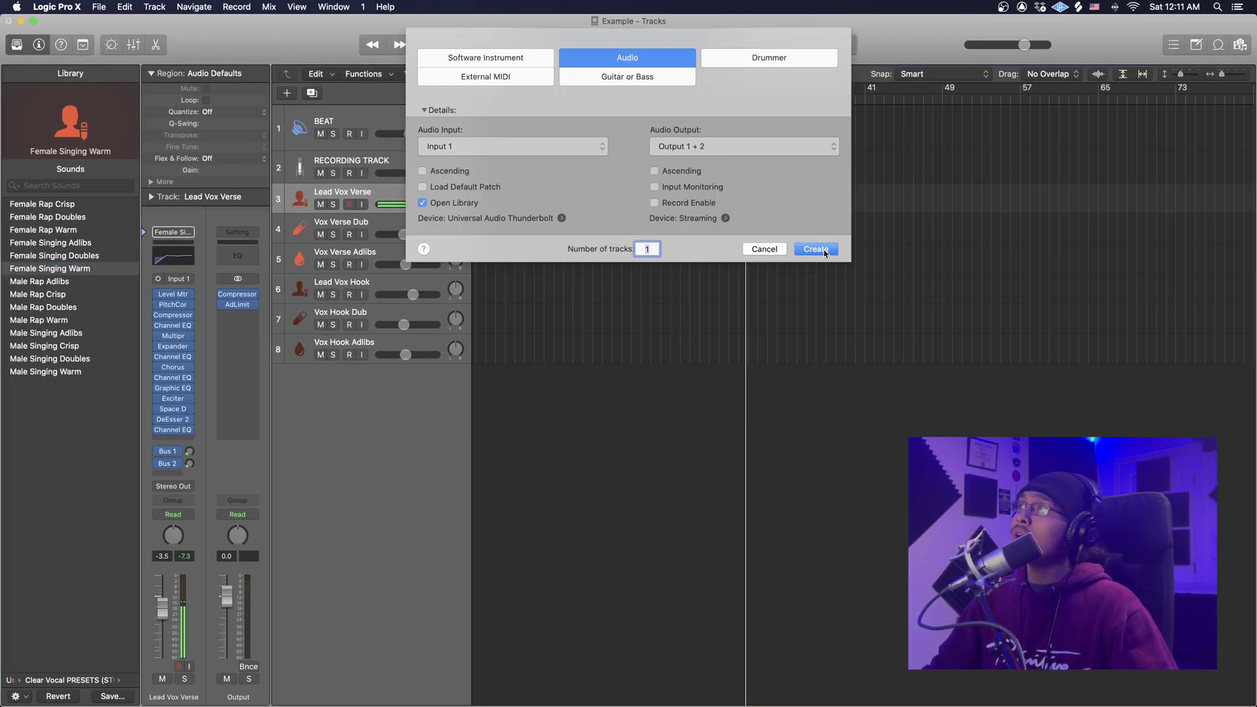
{"action": "key", "text": "Return"}
{"action": "left_click", "coordinate": [57, 205]}
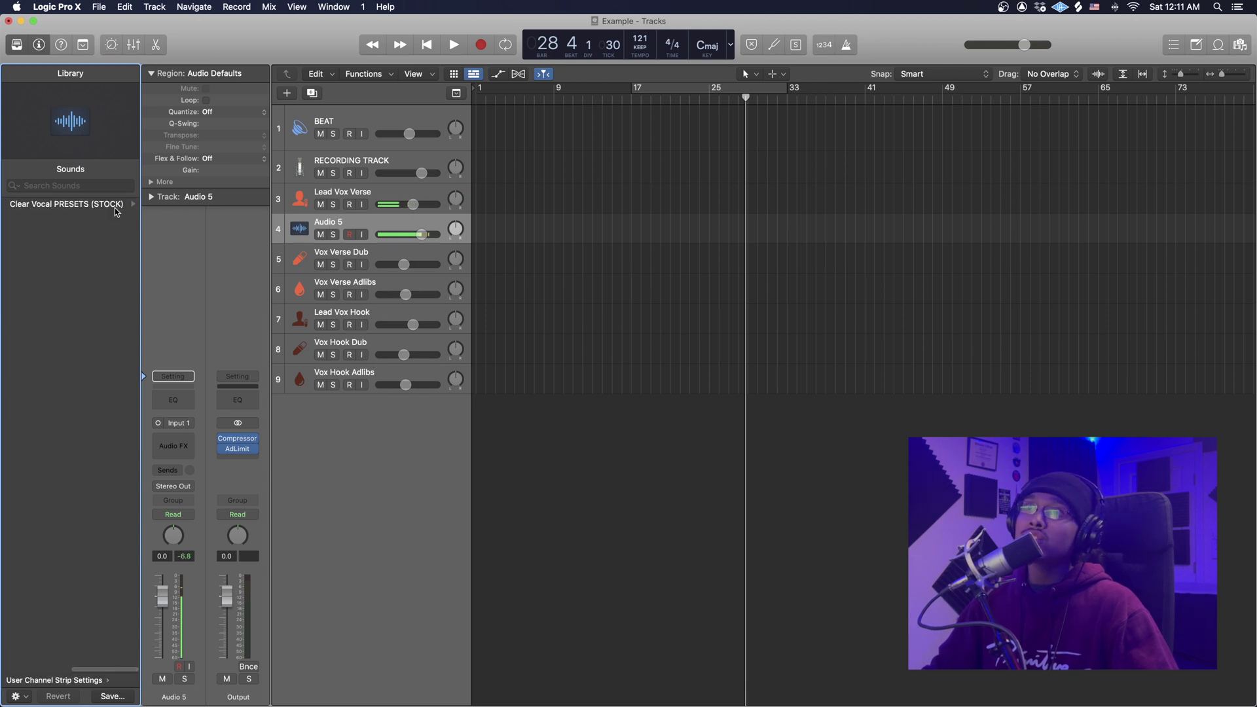
{"action": "left_click", "coordinate": [39, 206]}
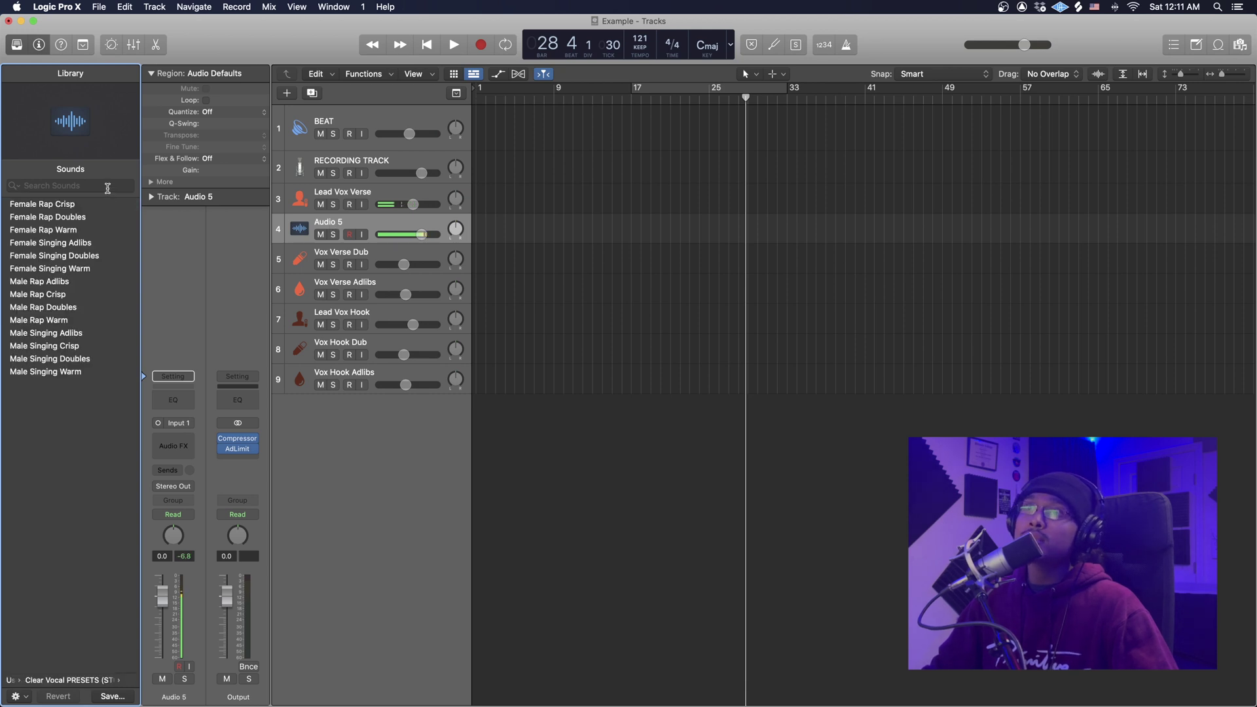
{"action": "left_click", "coordinate": [36, 206]}
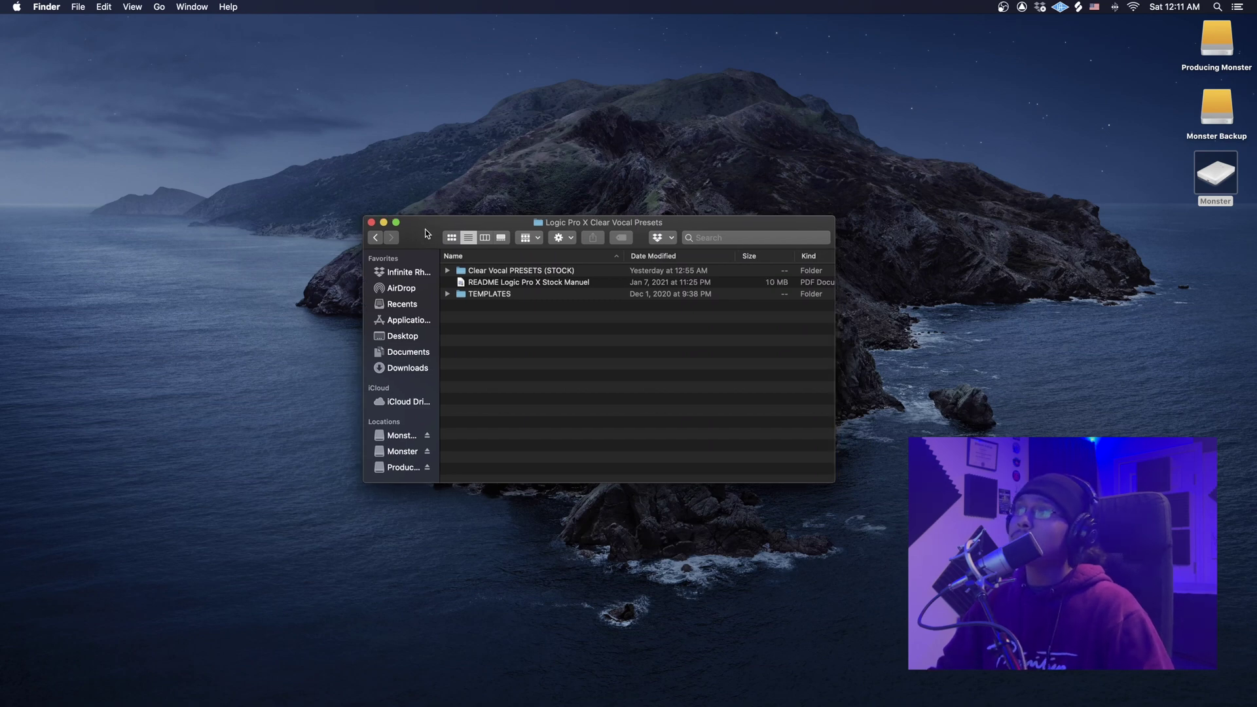
- In Finder, search the Mac for "channel strip settings", open the Channel Strip Settings folder and check its location path
{"action": "left_click_drag", "start_coordinate": [428, 225], "coordinate": [263, 220]}
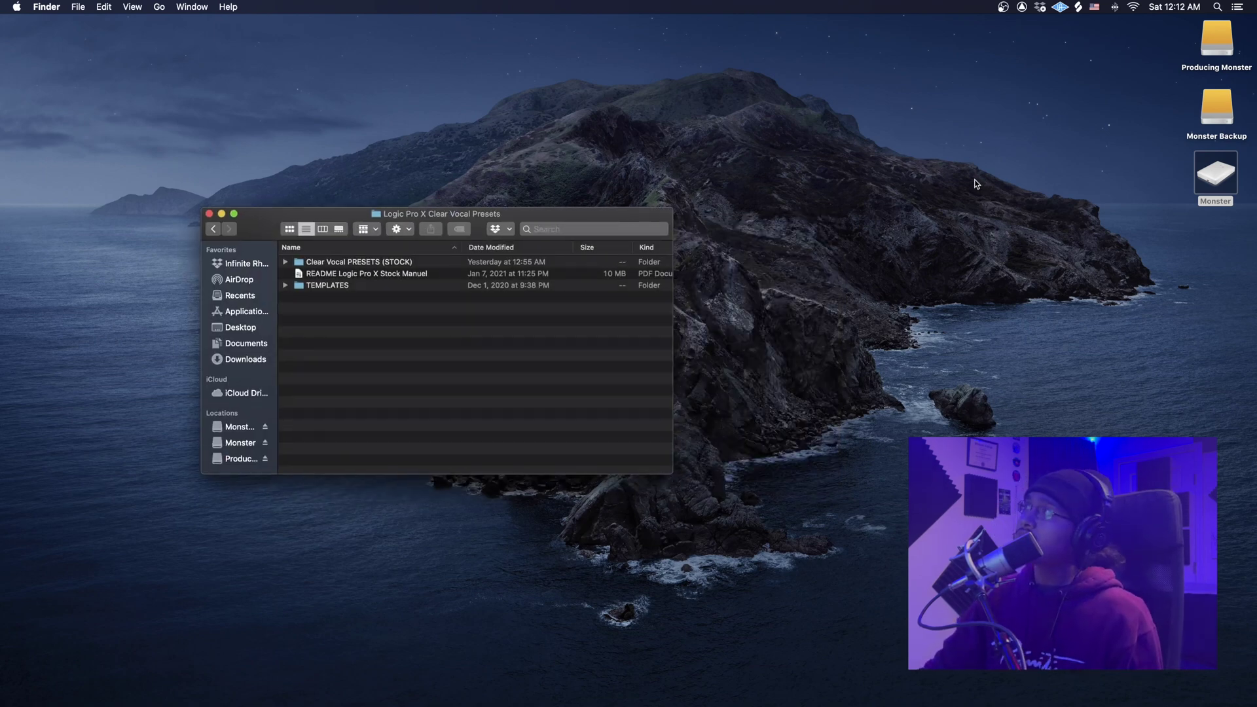
{"action": "left_click", "coordinate": [1221, 5]}
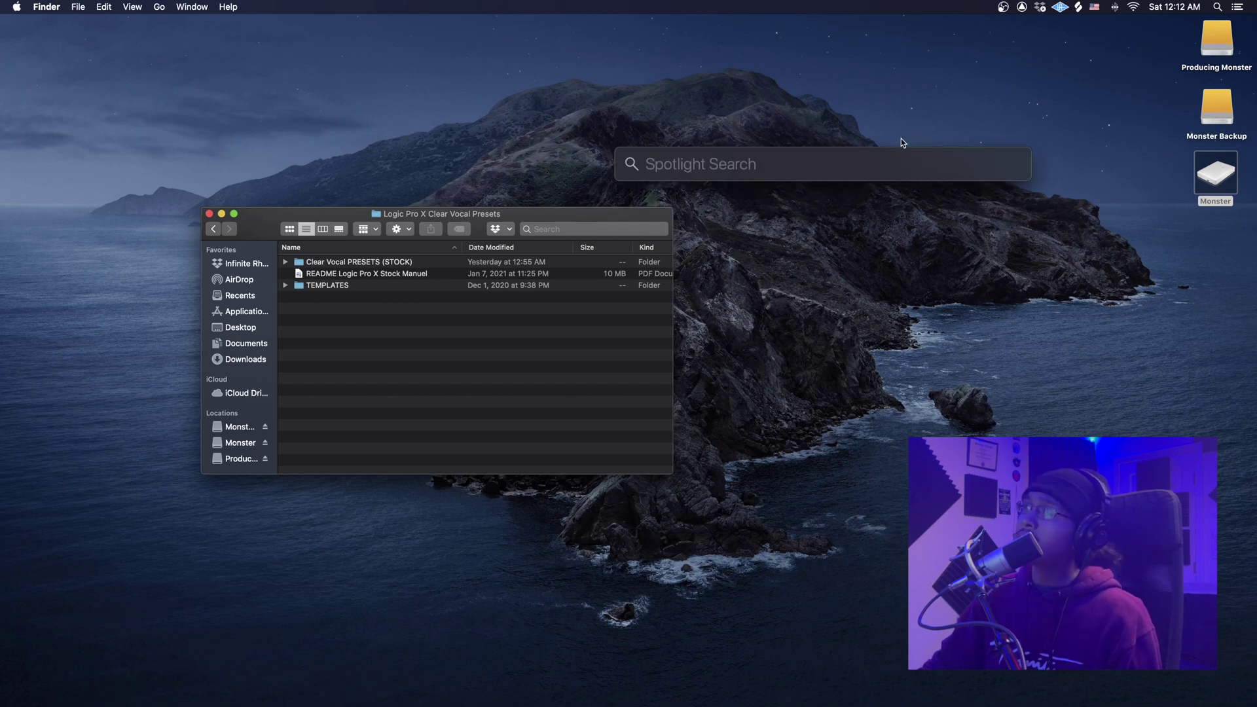
{"action": "type", "text": "ch"}
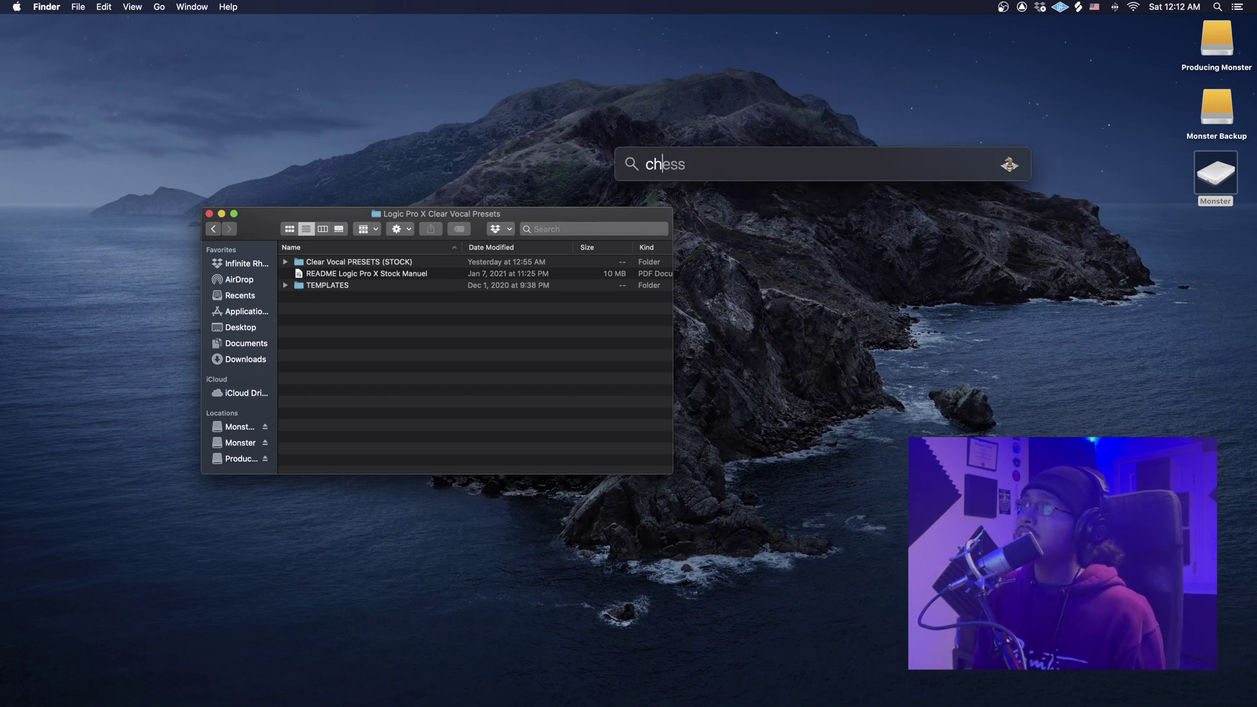
{"action": "type", "text": "annel strip settings"}
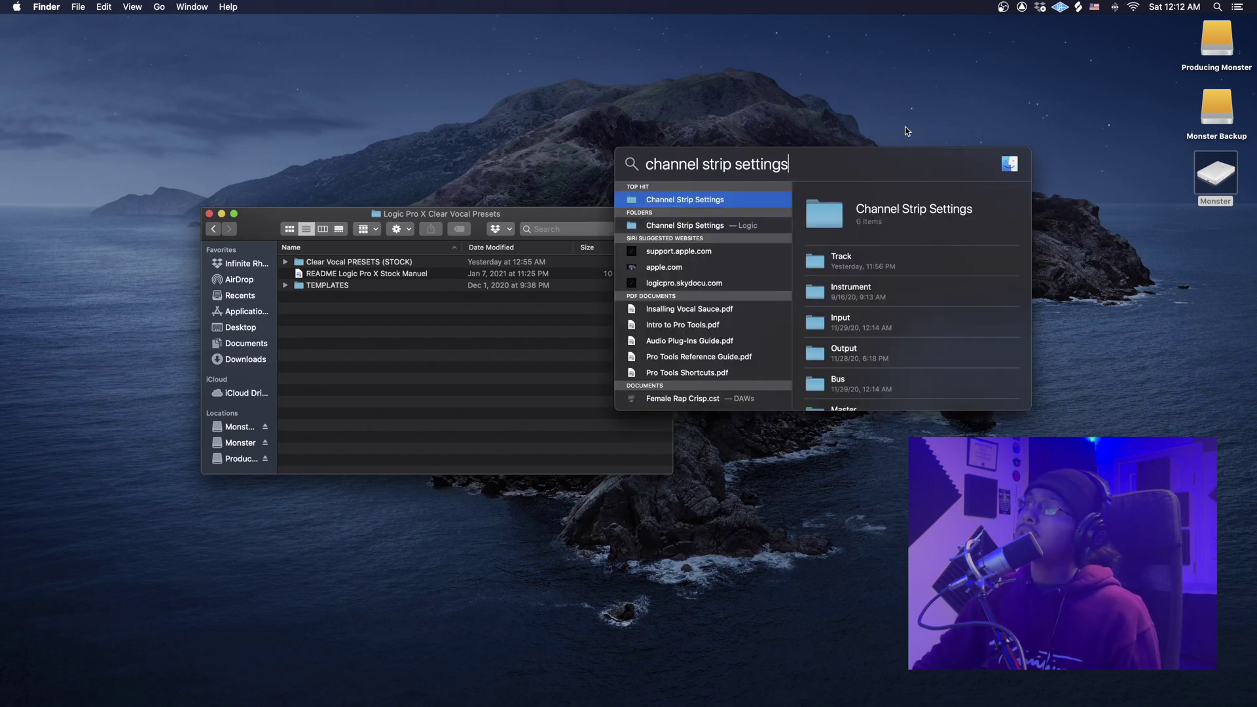
{"action": "left_click", "coordinate": [691, 201]}
{"action": "double_click", "coordinate": [691, 201]}
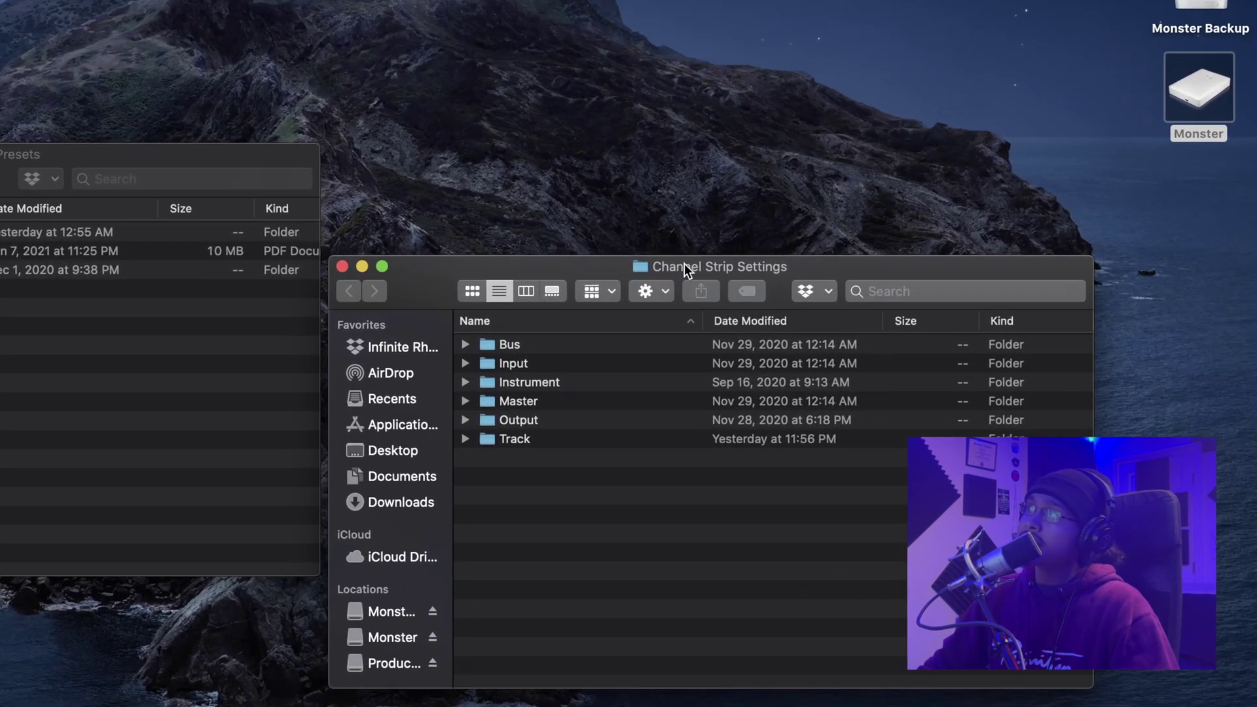
{"action": "left_click", "coordinate": [799, 275], "text": "super"}
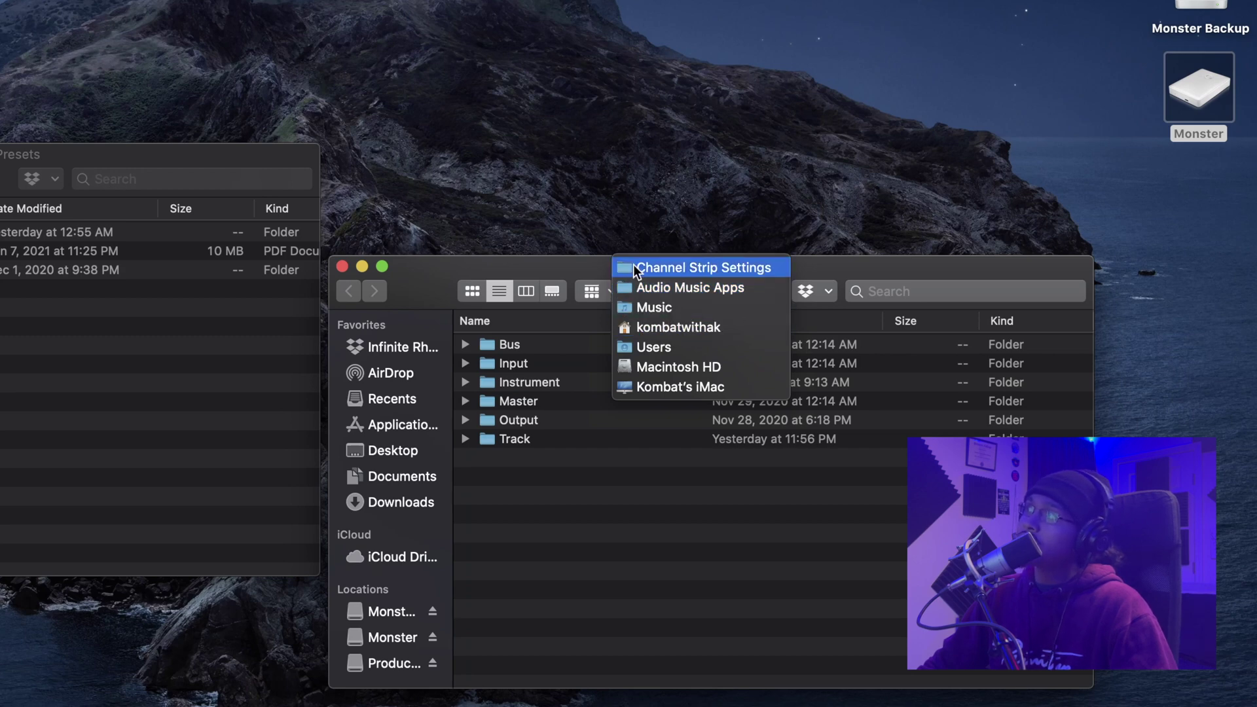
{"action": "left_click", "coordinate": [653, 584]}
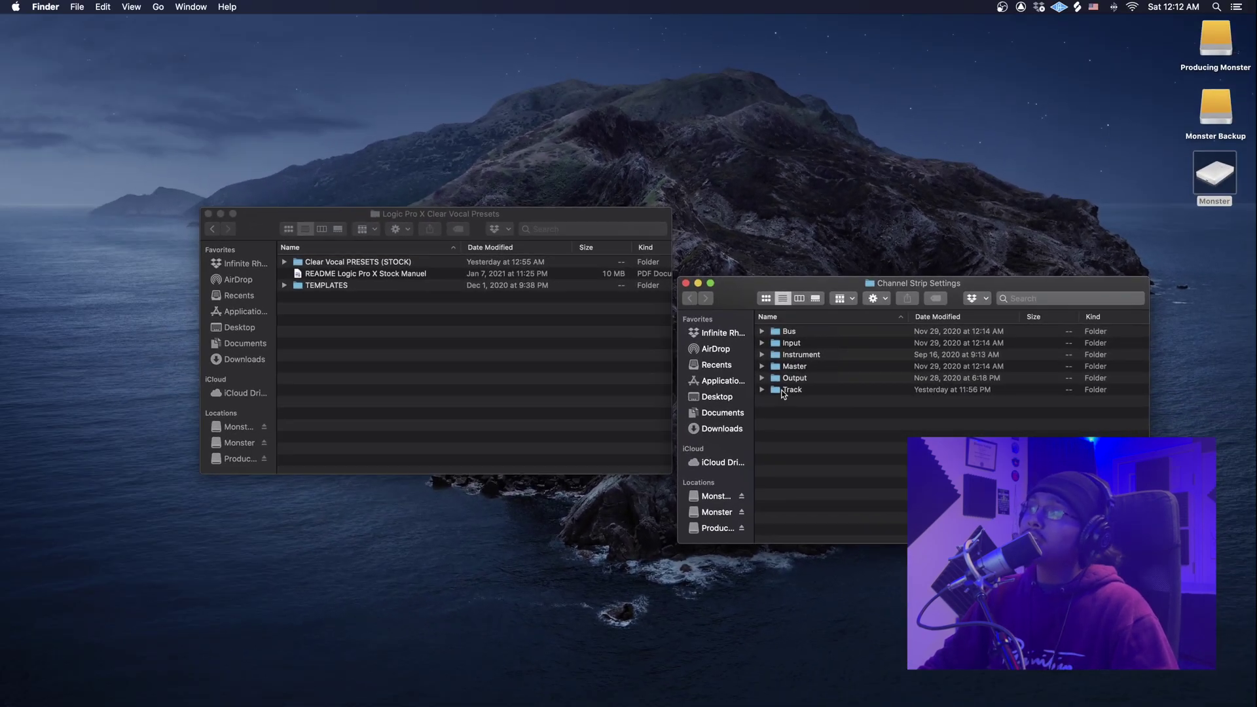
- Copy the Clear Vocal PRESETS (STOCK) folder into the Track folder, replacing the existing copy, and check the presets inside
{"action": "double_click", "coordinate": [782, 391]}
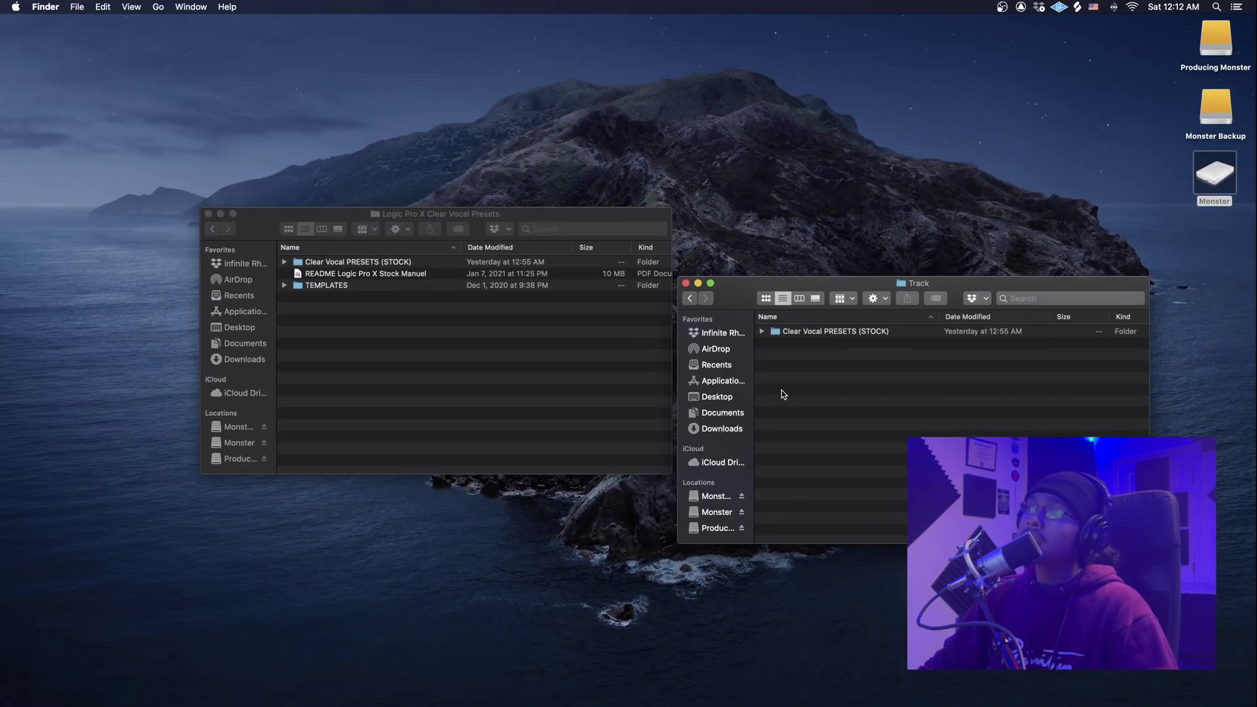
{"action": "left_click_drag", "start_coordinate": [340, 262], "coordinate": [826, 354]}
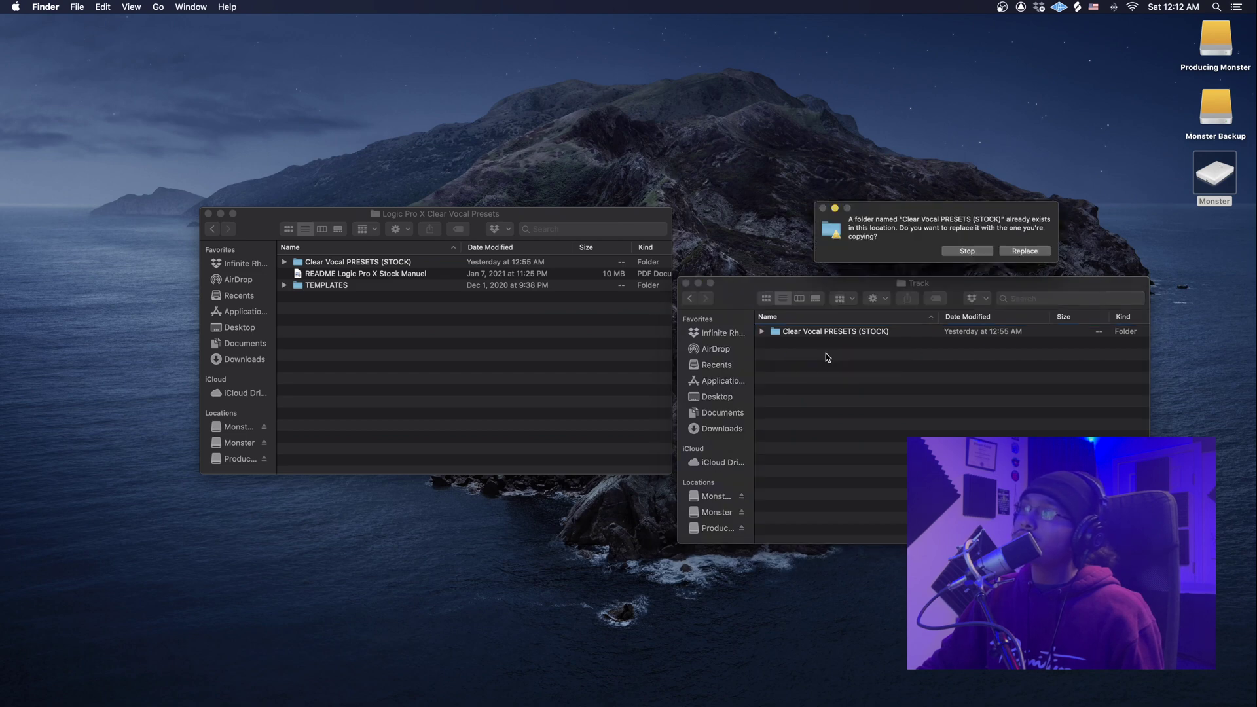
{"action": "left_click", "coordinate": [1040, 250]}
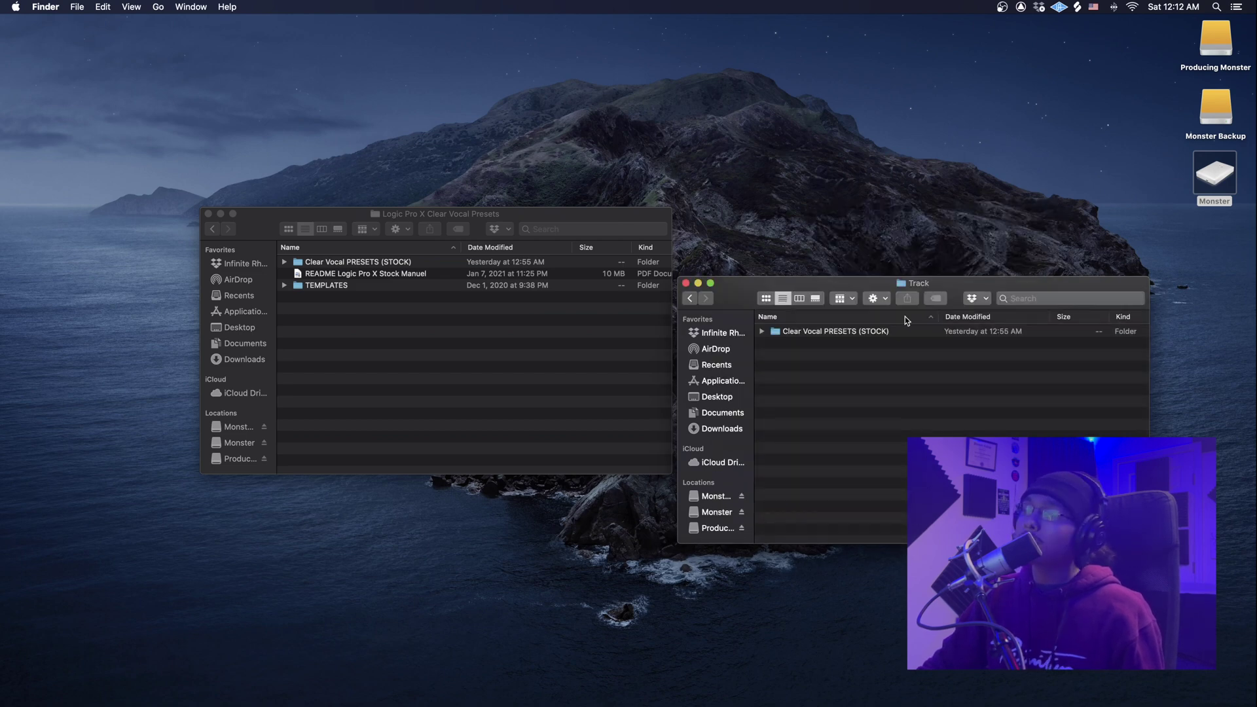
{"action": "left_click", "coordinate": [761, 332]}
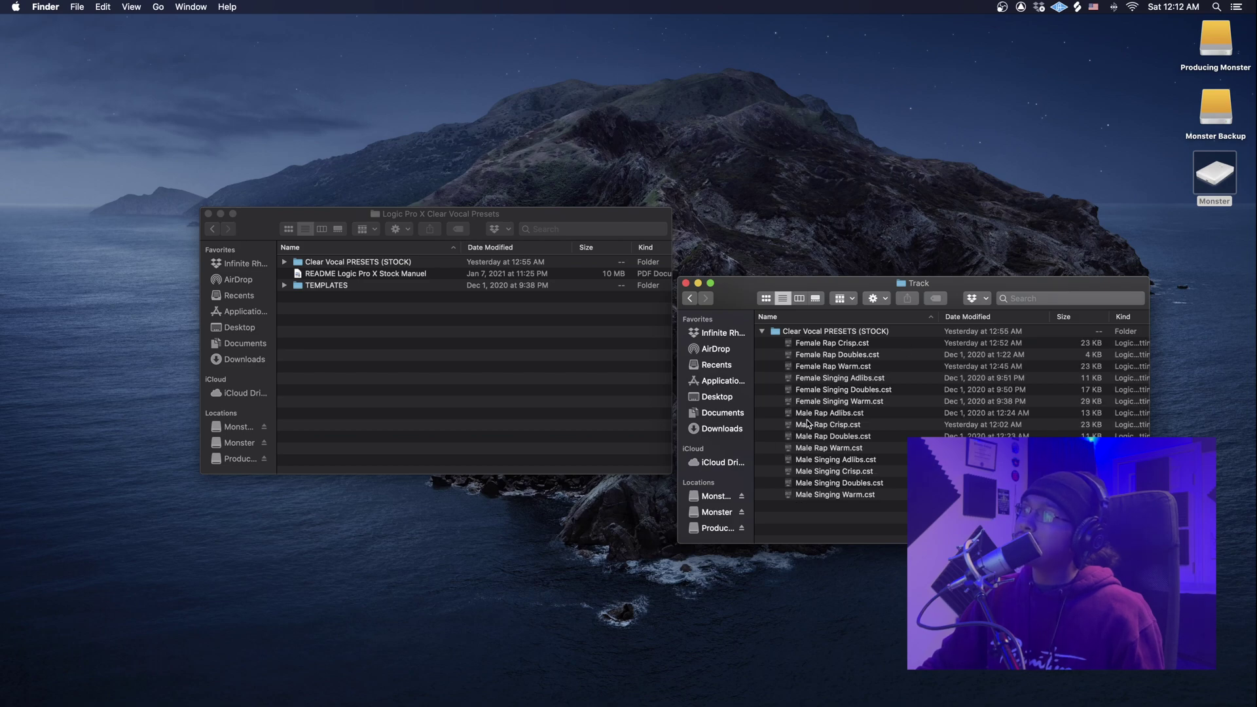
{"action": "left_click", "coordinate": [763, 333]}
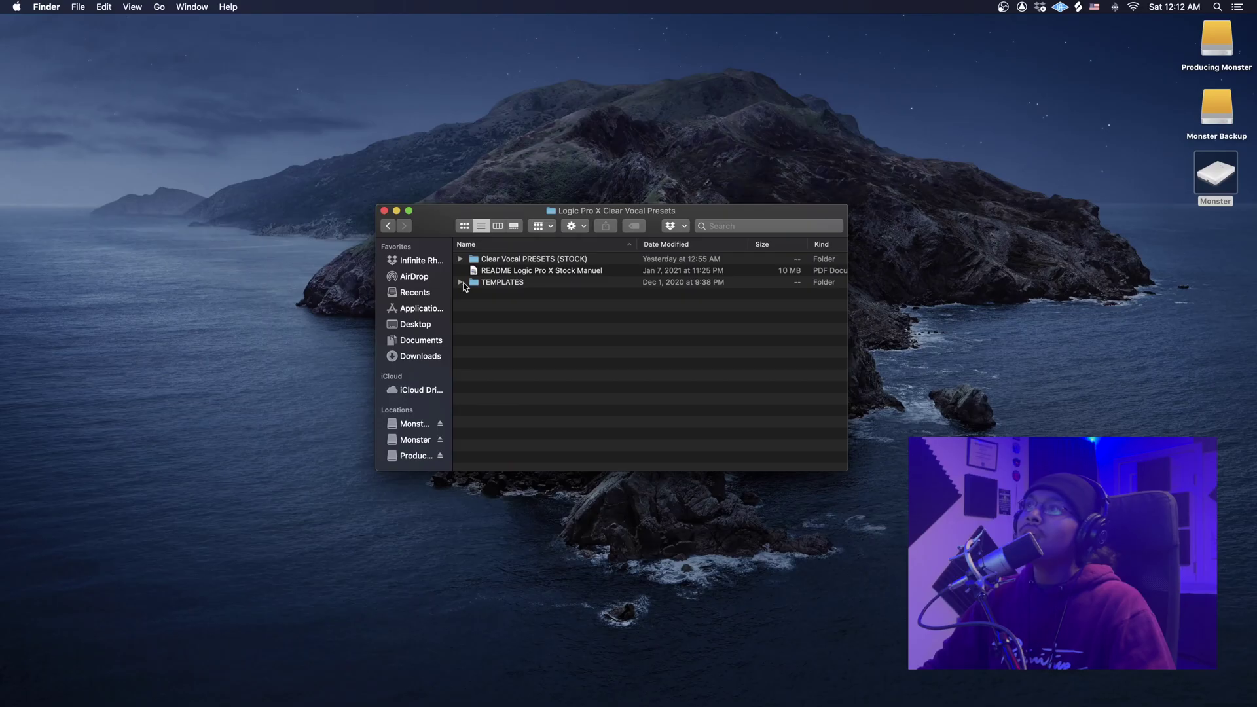
- Open the Male Rap Warm TEMPLATE project from the TEMPLATES folder in Logic Pro X
{"action": "left_click", "coordinate": [461, 283]}
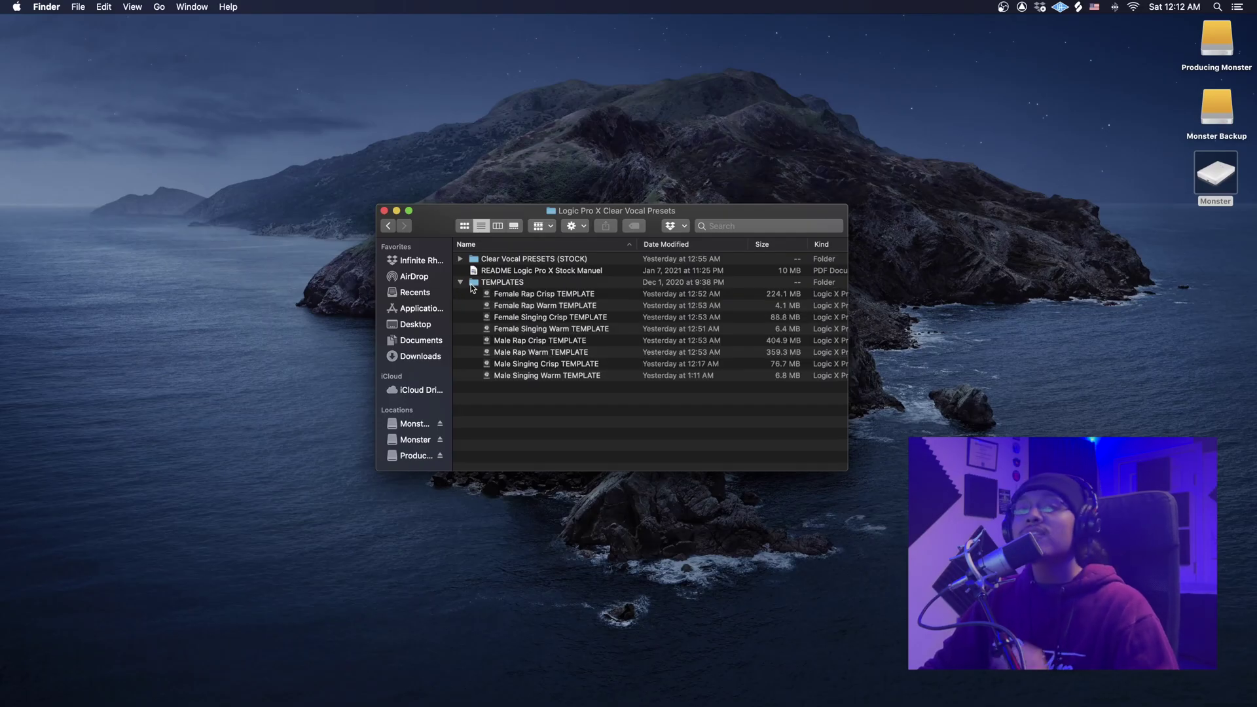
{"action": "left_click_drag", "start_coordinate": [428, 221], "coordinate": [428, 234]}
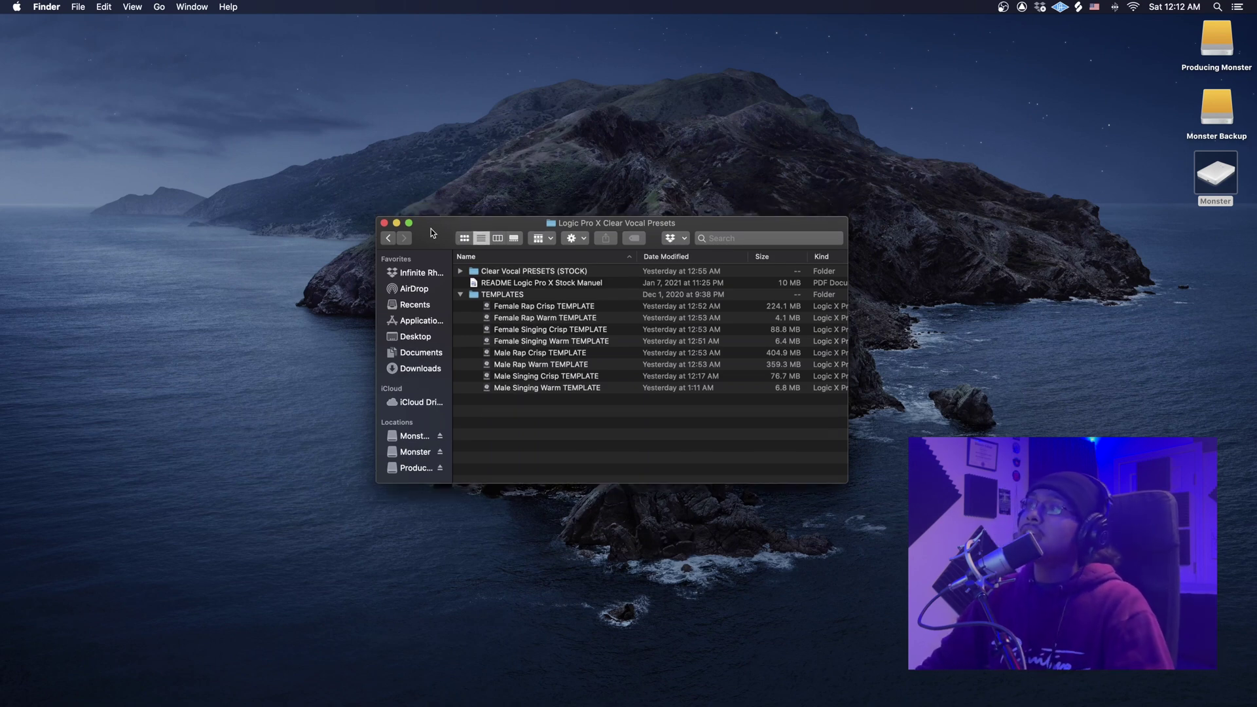
{"action": "left_click_drag", "start_coordinate": [458, 227], "coordinate": [464, 234]}
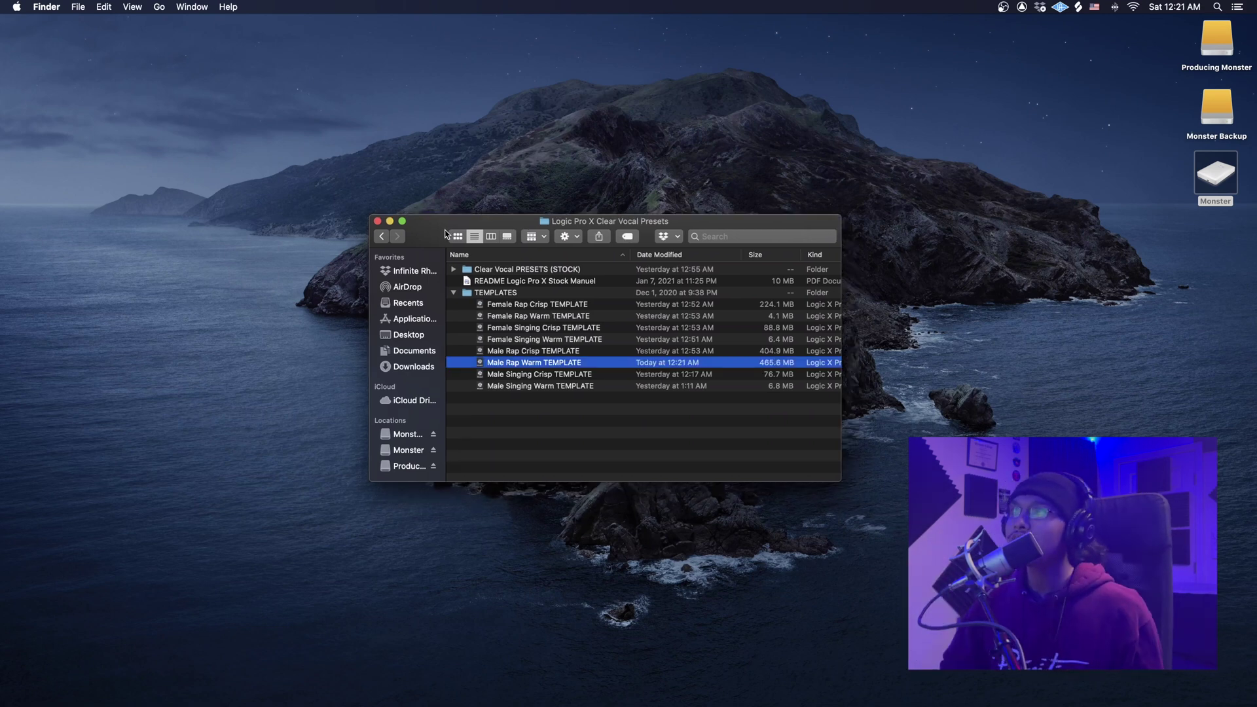
{"action": "left_click_drag", "start_coordinate": [447, 234], "coordinate": [452, 230]}
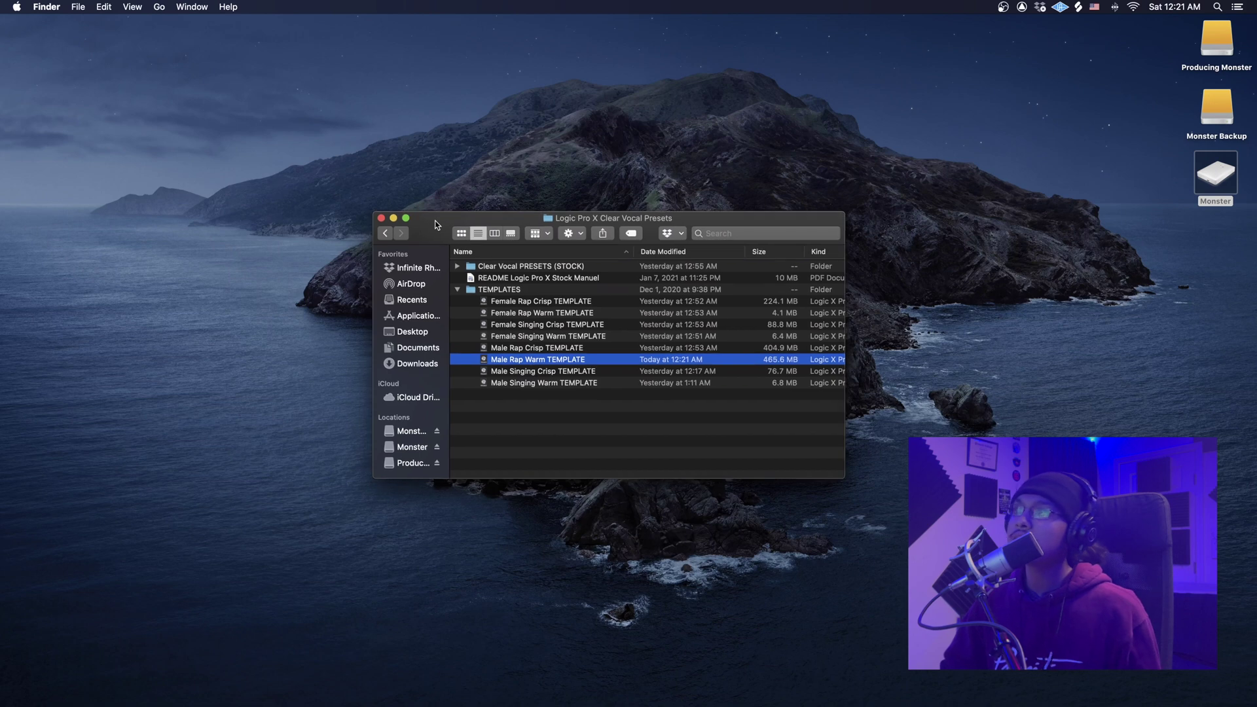
{"action": "double_click", "coordinate": [516, 364]}
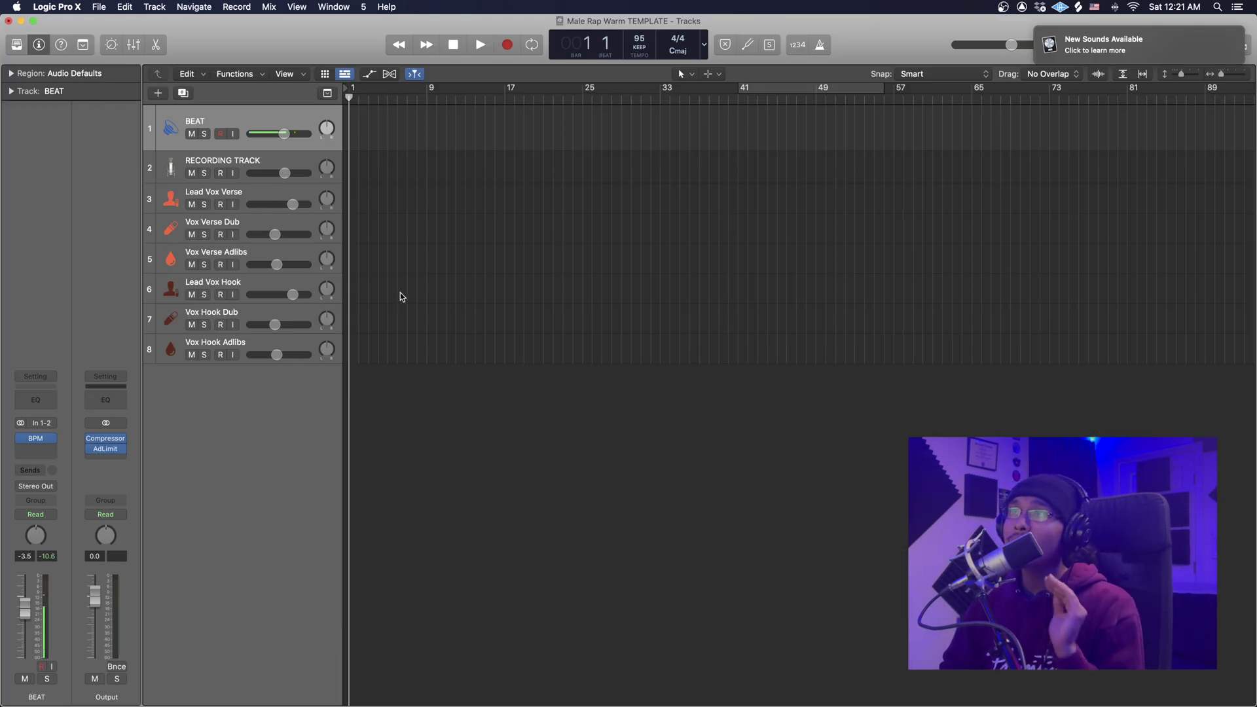
- Save the template project as a new package named "Kombat banger 1" on the Desktop
{"action": "left_click", "coordinate": [98, 6]}
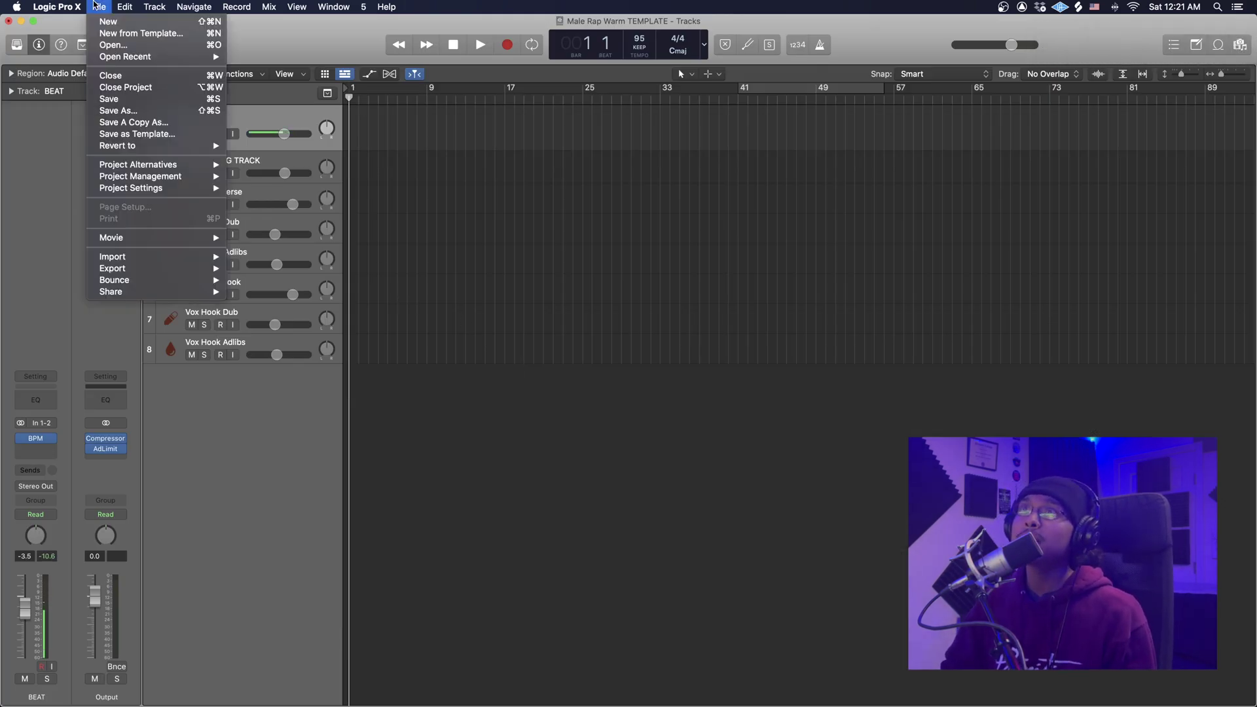
{"action": "left_click", "coordinate": [150, 109]}
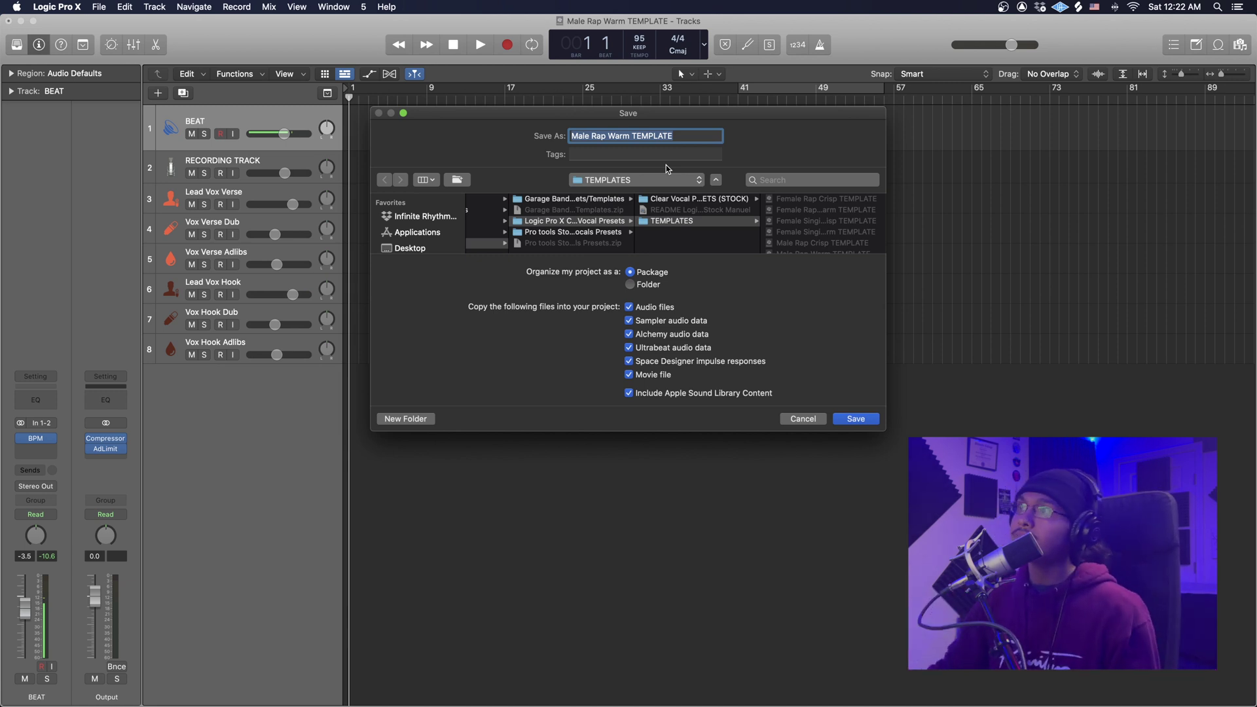
{"action": "scroll", "coordinate": [589, 221], "scroll_direction": "left", "scroll_amount": 5}
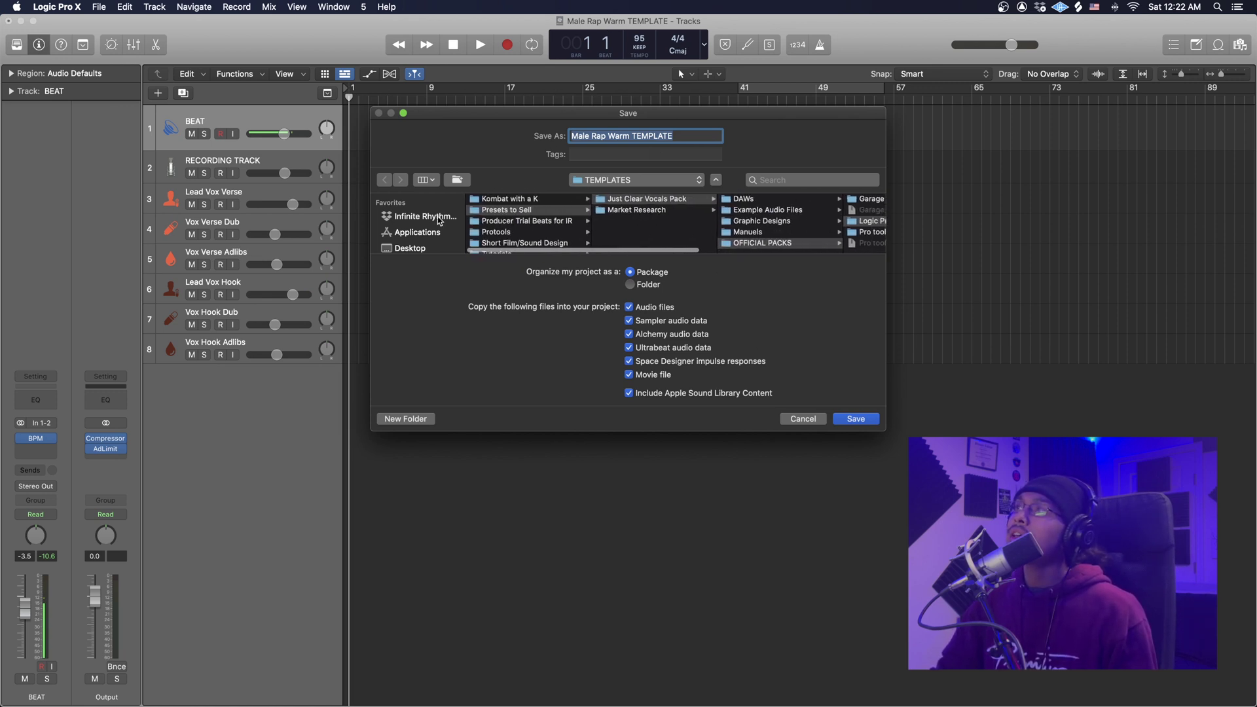
{"action": "left_click", "coordinate": [424, 247]}
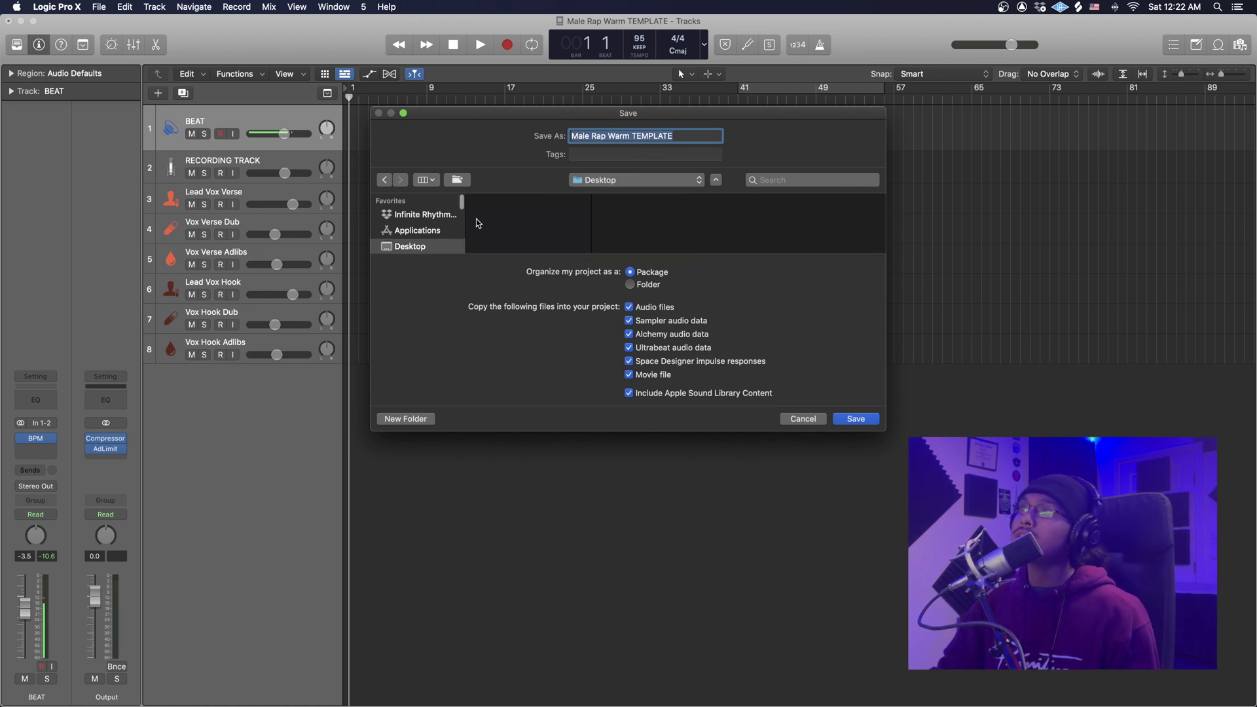
{"action": "type", "text": "Kombat banger 1"}
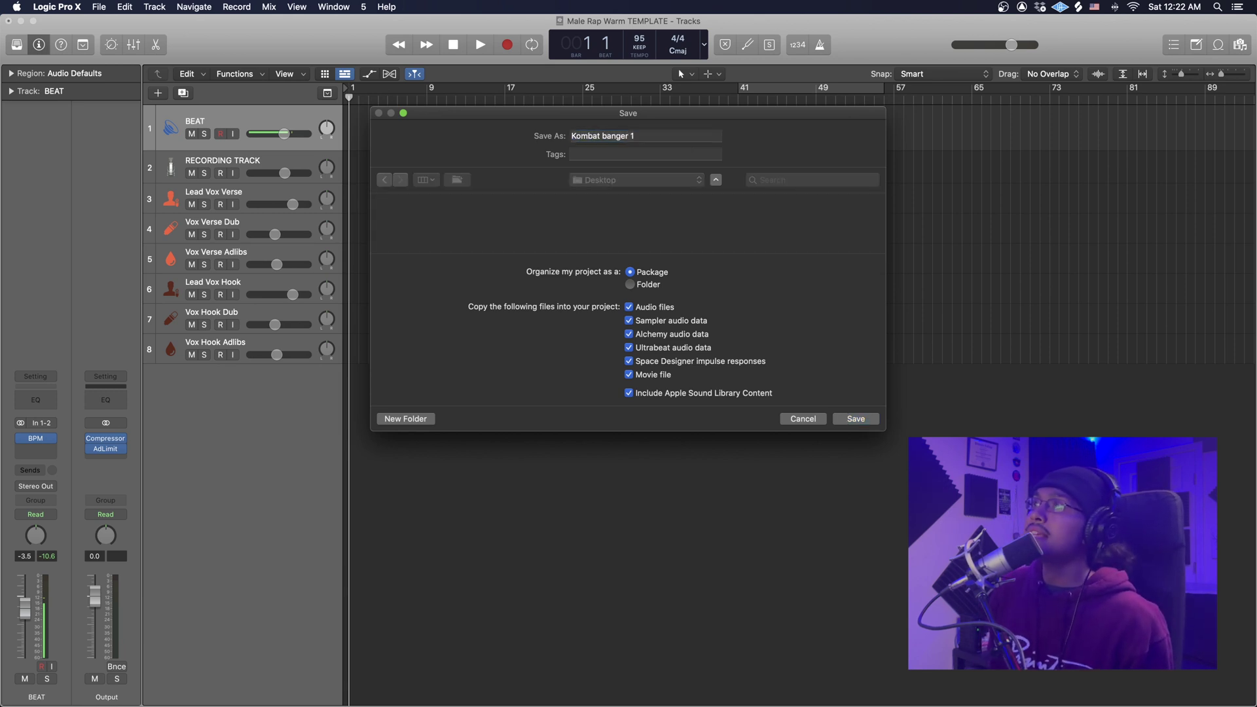
{"action": "key", "text": "Return"}
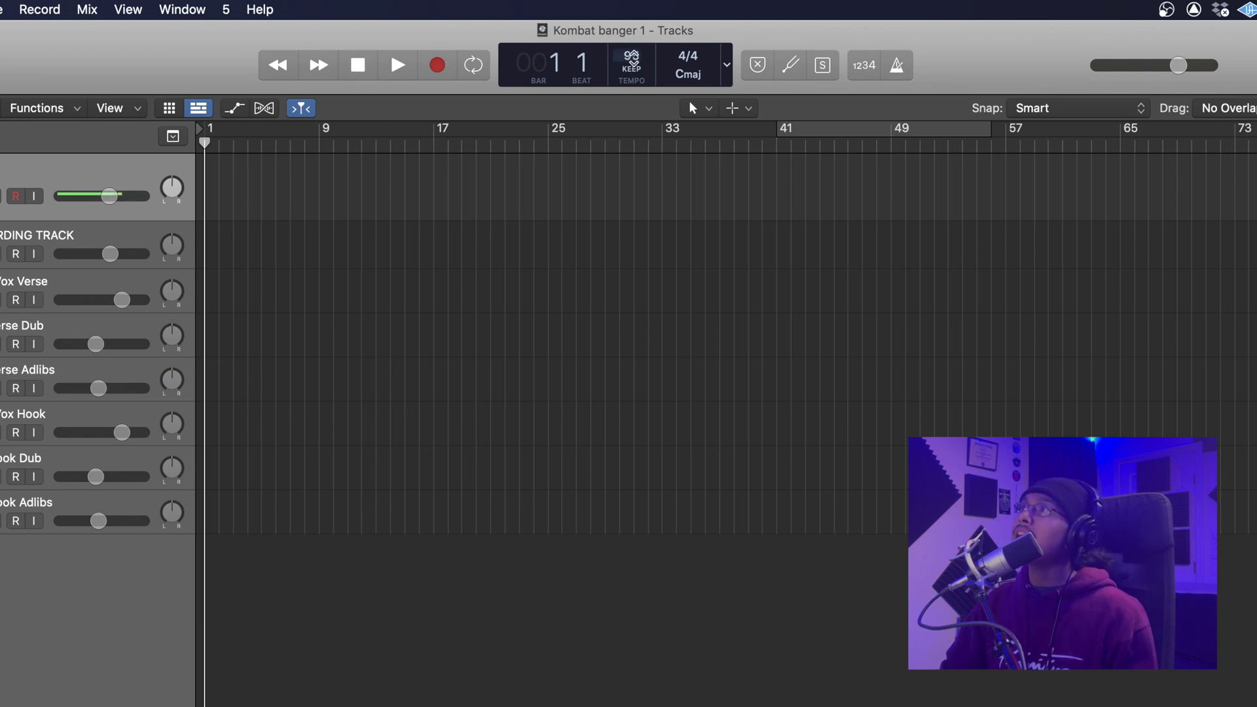
{"action": "left_click_drag", "start_coordinate": [632, 57], "coordinate": [622, 58]}
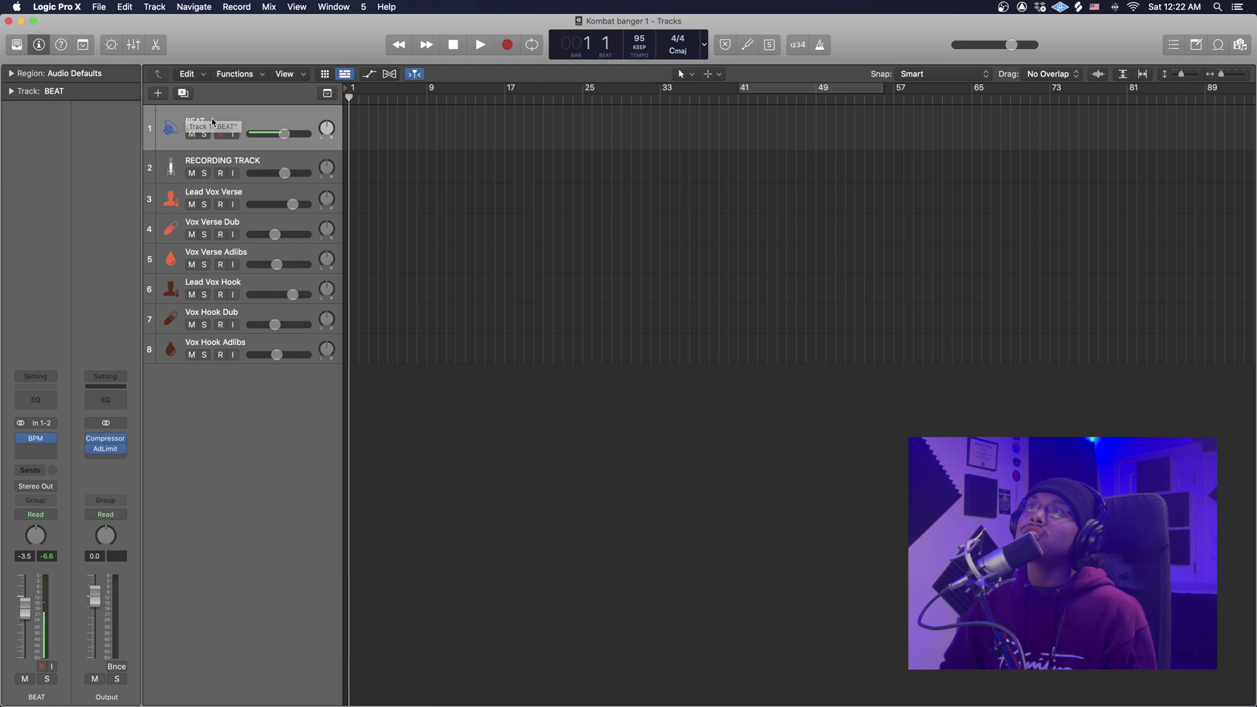
- Select the recording, verse and hook vocal tracks one by one to examine their channel strips, ending on RECORDING TRACK
{"action": "left_click", "coordinate": [249, 166]}
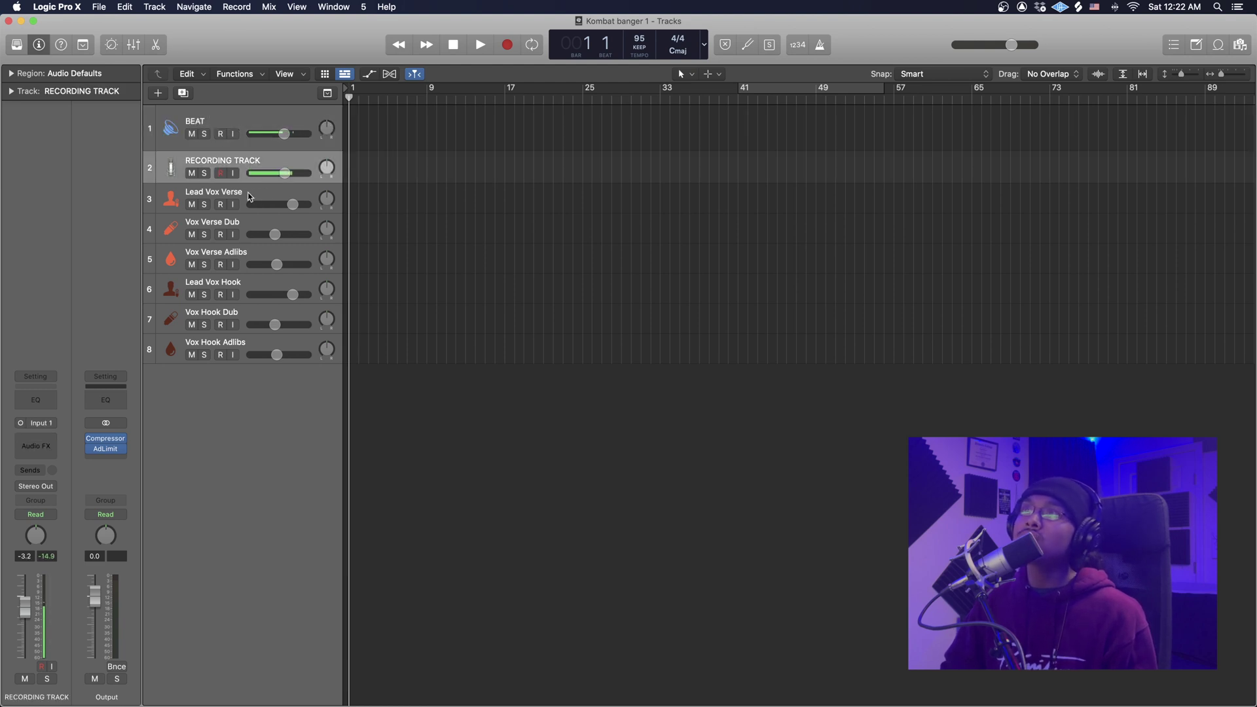
{"action": "left_click", "coordinate": [248, 197]}
{"action": "left_click", "coordinate": [251, 228]}
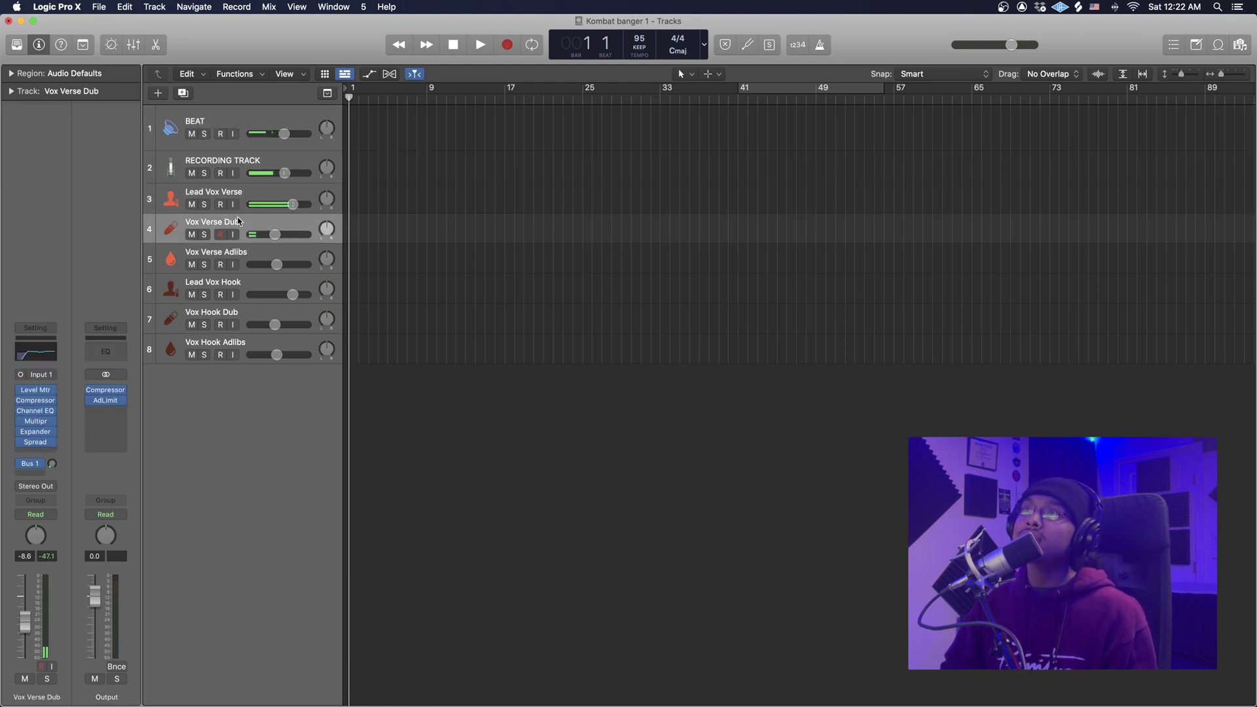
{"action": "left_click", "coordinate": [252, 255]}
{"action": "left_click", "coordinate": [269, 288]}
{"action": "left_click", "coordinate": [257, 319]}
{"action": "left_click", "coordinate": [244, 339]}
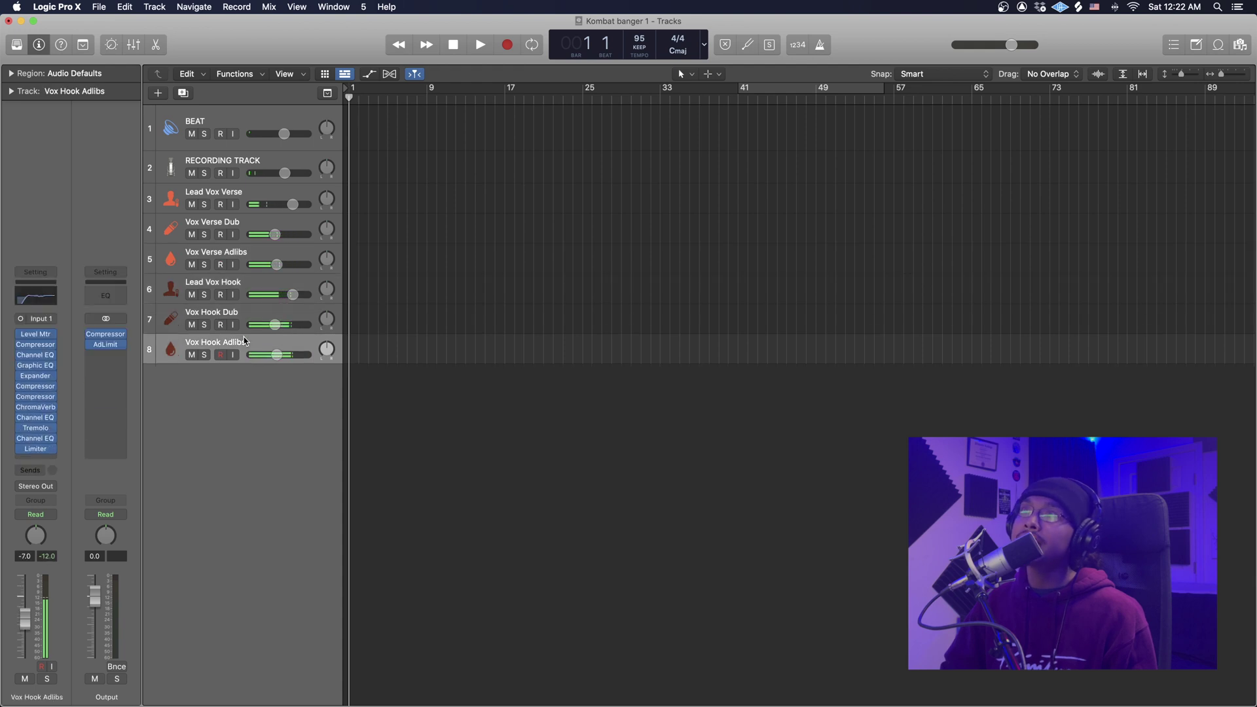
{"action": "left_click", "coordinate": [189, 158]}
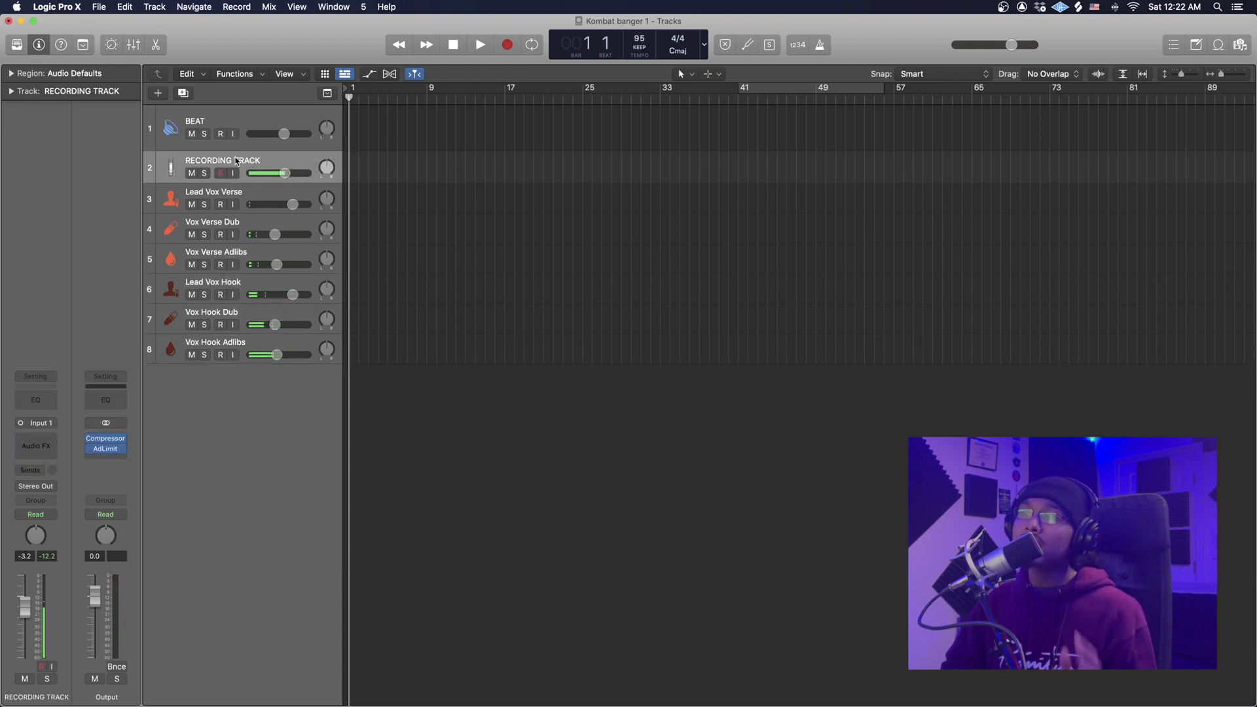
{"action": "mouse_move", "coordinate": [359, 168]}
{"action": "left_mouse_down"}
{"action": "mouse_move", "coordinate": [640, 180]}
{"action": "mouse_move", "coordinate": [366, 181]}
{"action": "left_mouse_up"}
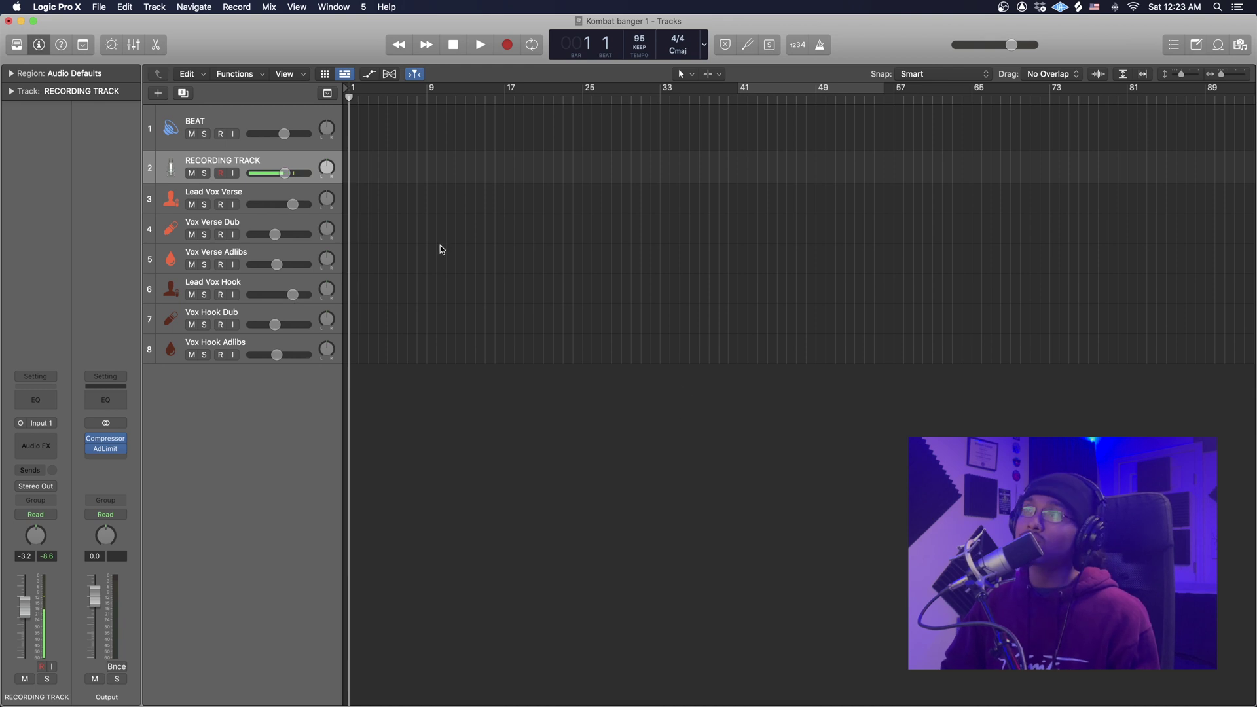
- Show the mixer to examine the effect chains and bus sends across all tracks, and hide it again
{"action": "left_click", "coordinate": [269, 5]}
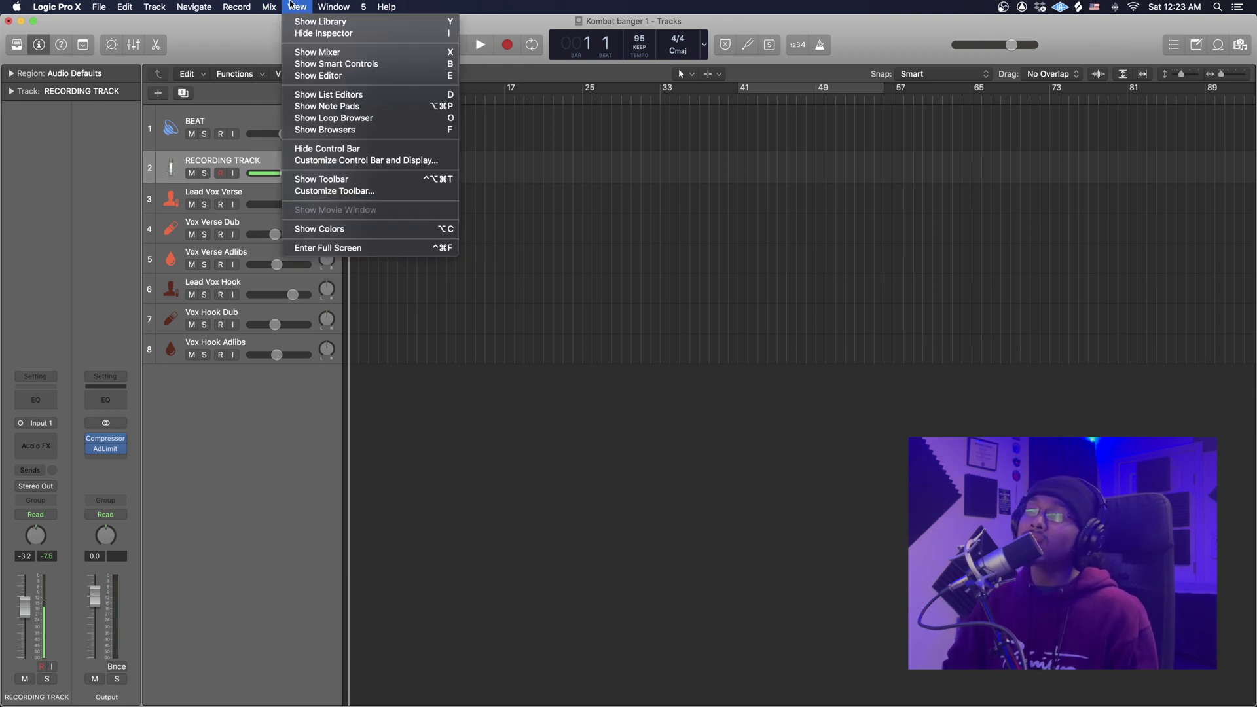
{"action": "left_click", "coordinate": [320, 52]}
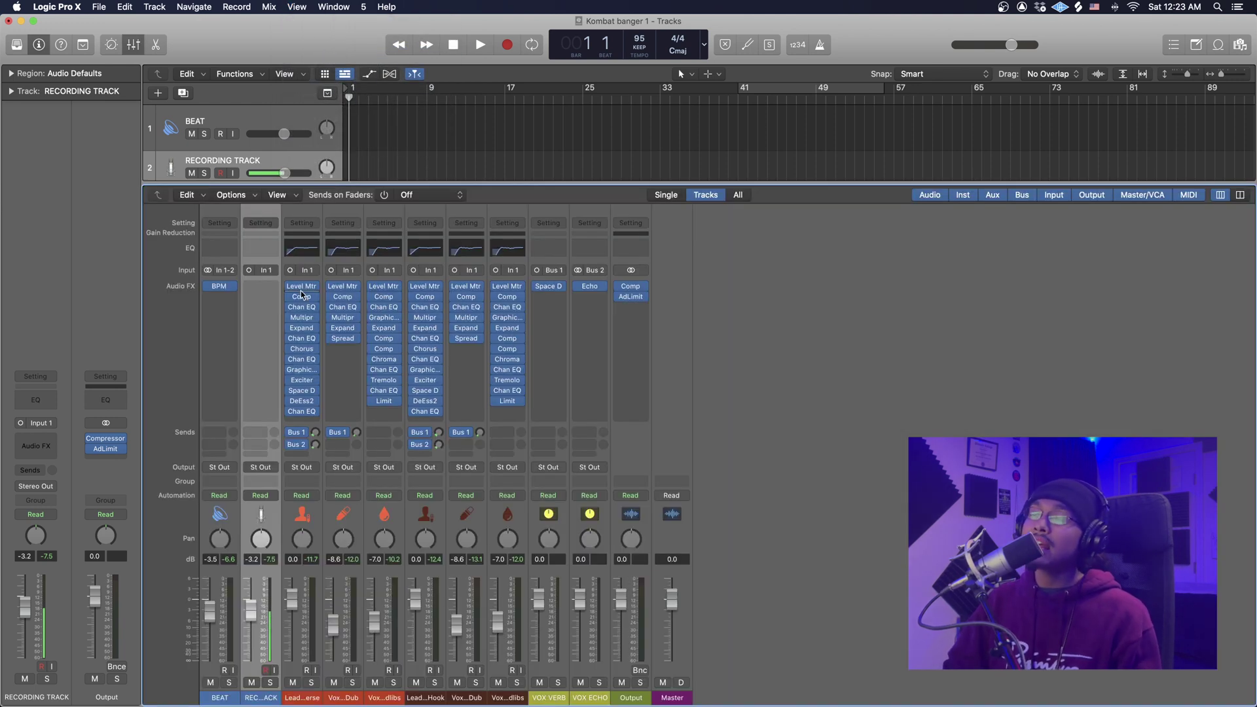
{"action": "mouse_move", "coordinate": [261, 296]}
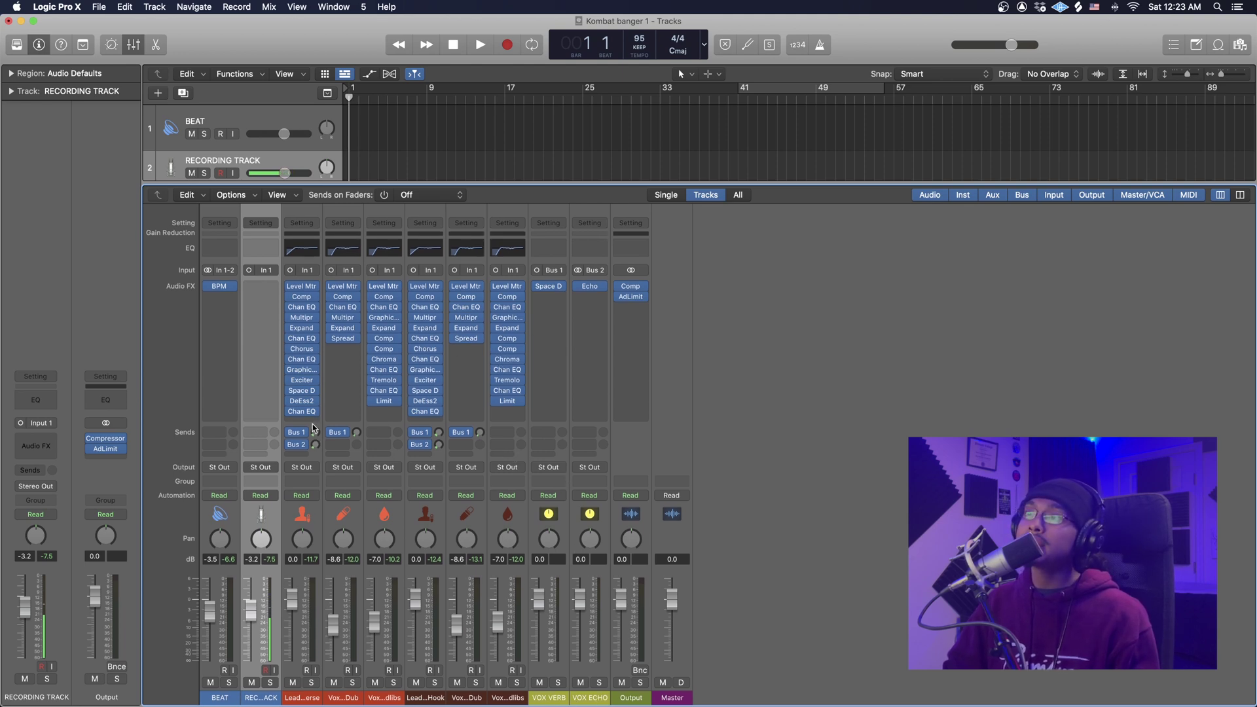
{"action": "mouse_move", "coordinate": [408, 401]}
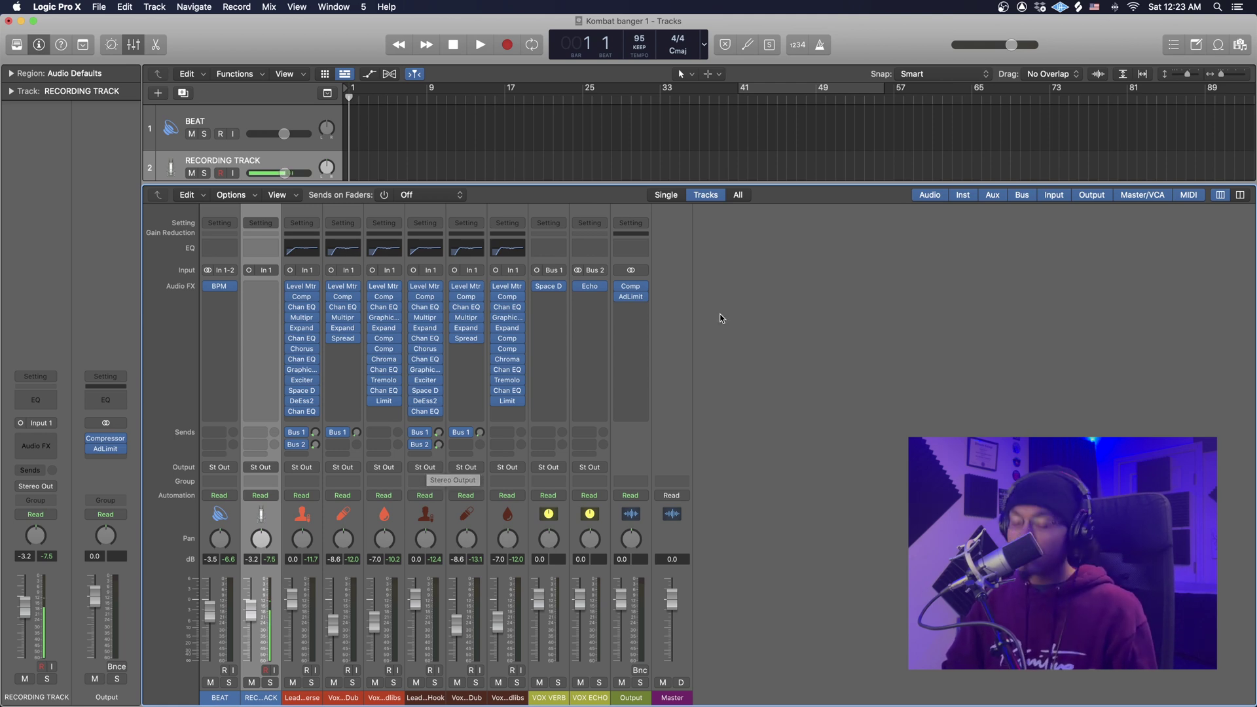
{"action": "key", "text": "x"}
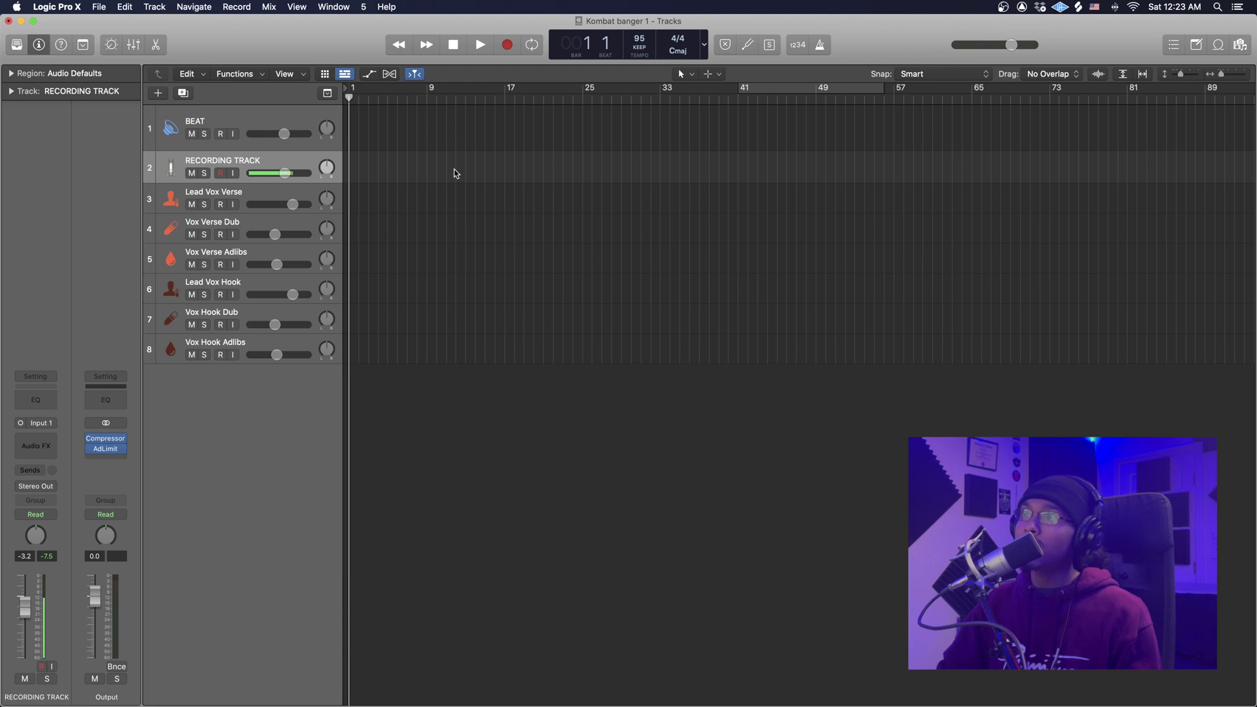
- Duplicate the Lead Vox Verse track with its settings and select RECORDING TRACK
{"action": "left_click", "coordinate": [250, 191]}
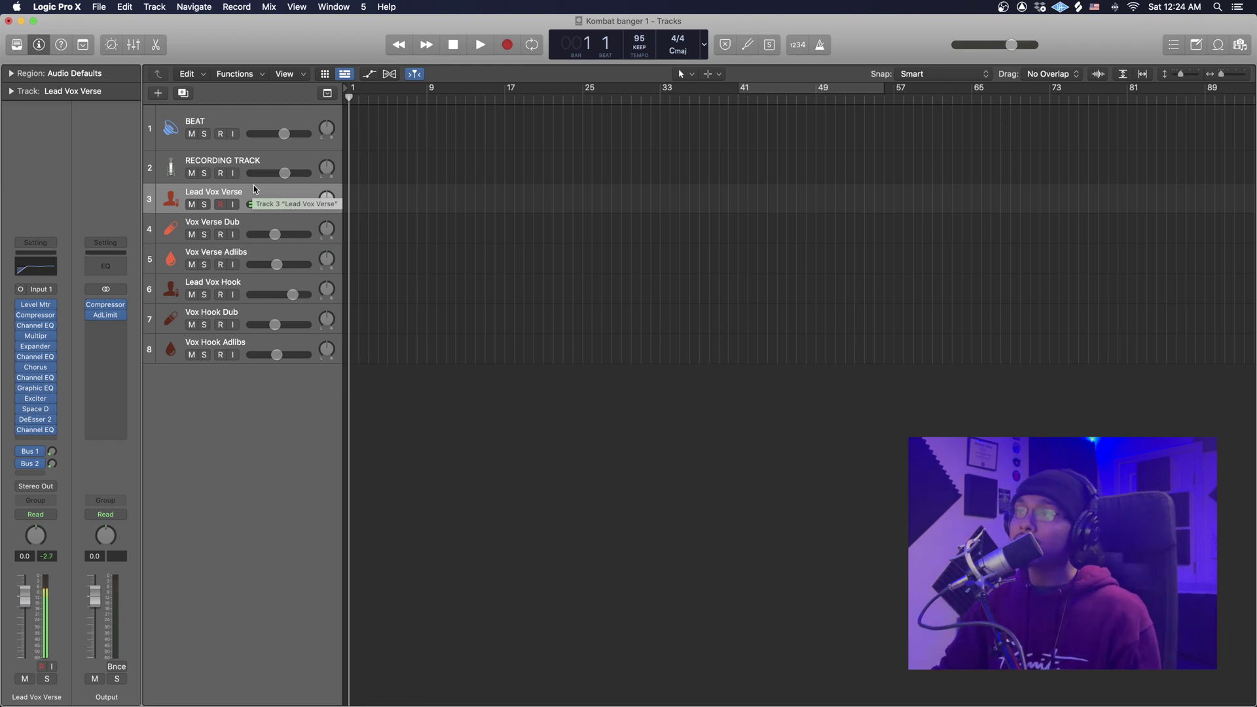
{"action": "key", "text": "super+d"}
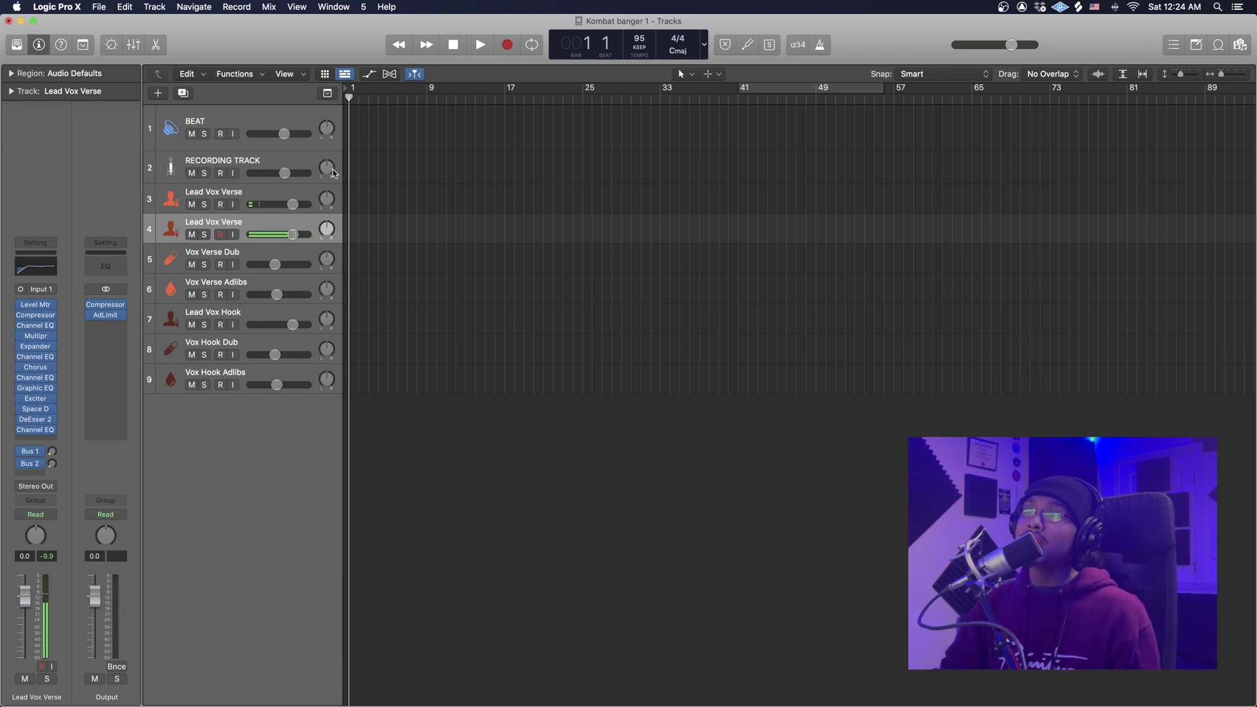
{"action": "left_click", "coordinate": [347, 159]}
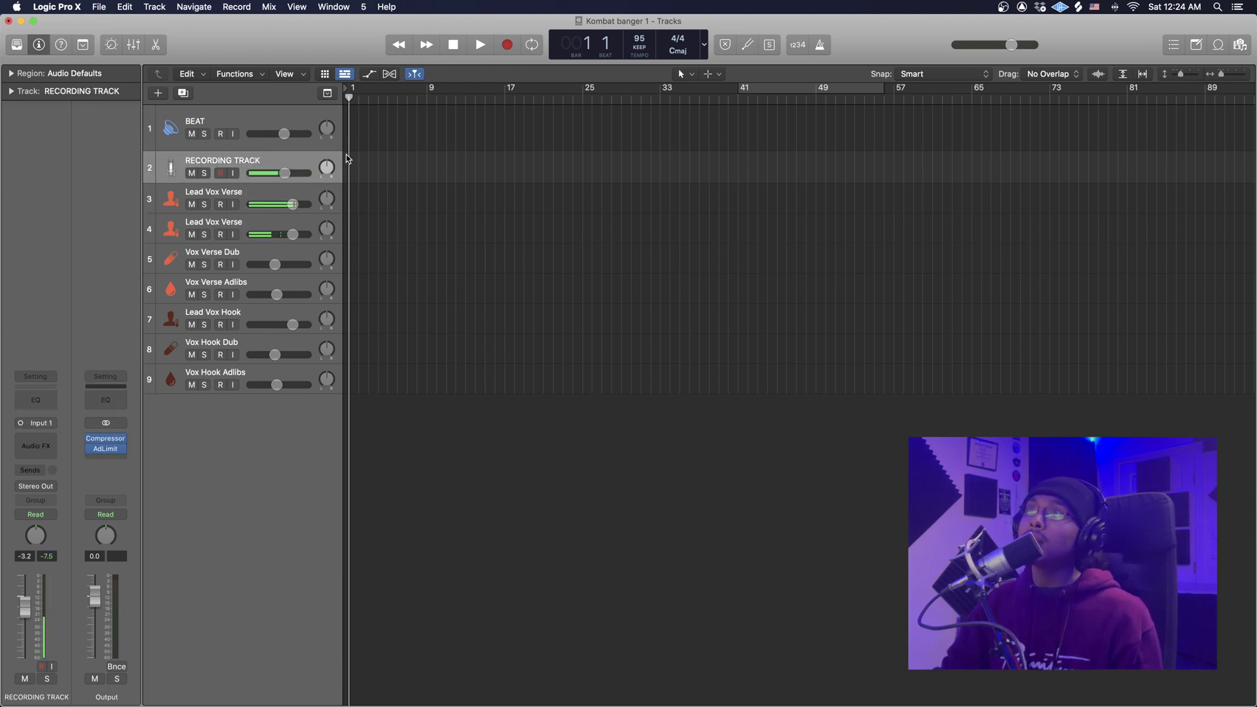
{"action": "left_click_drag", "start_coordinate": [379, 163], "coordinate": [576, 169]}
{"action": "left_click_drag", "start_coordinate": [381, 194], "coordinate": [543, 209]}
{"action": "left_click_drag", "start_coordinate": [452, 156], "coordinate": [587, 167]}
{"action": "left_click_drag", "start_coordinate": [483, 216], "coordinate": [678, 243]}
{"action": "left_click_drag", "start_coordinate": [556, 158], "coordinate": [695, 164]}
{"action": "left_click_drag", "start_coordinate": [568, 187], "coordinate": [656, 191]}
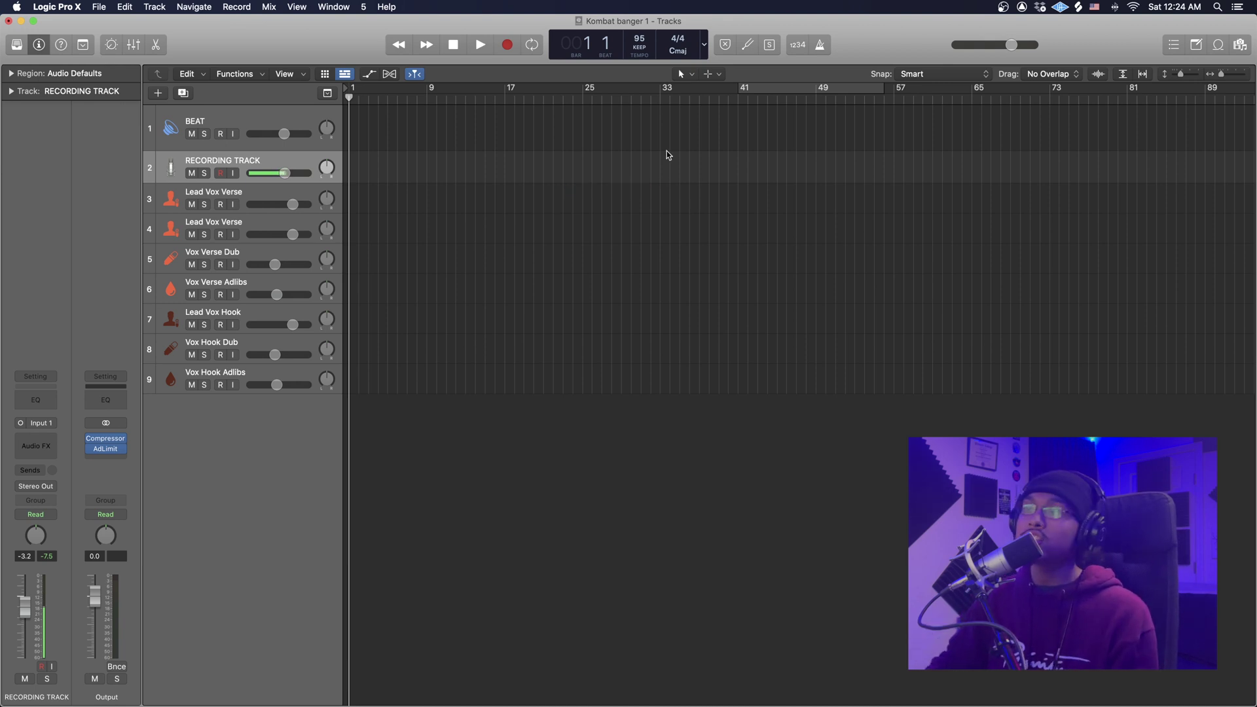
- Delete the duplicated Lead Vox Verse track
{"action": "left_click", "coordinate": [249, 226]}
{"action": "key", "text": "super+BackSpace"}
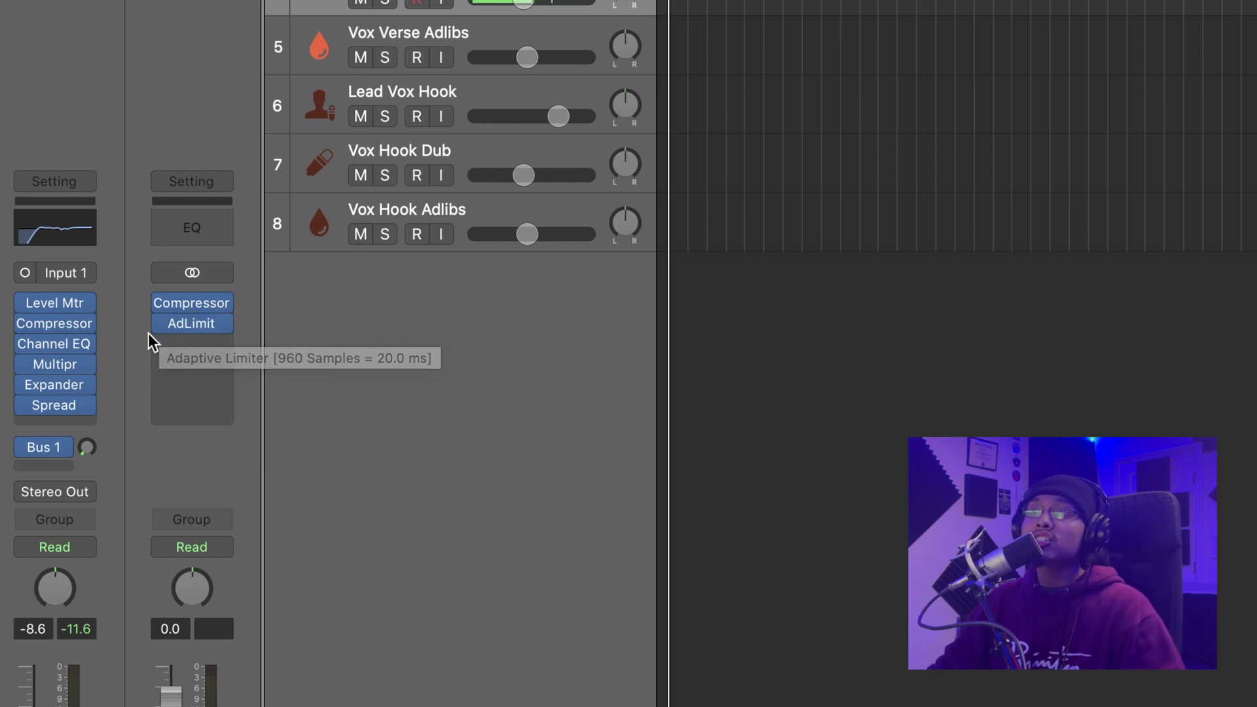
- Bypass the Compressor and Adaptive Limiter on the Output channel and switch both back on
{"action": "left_click", "coordinate": [158, 321]}
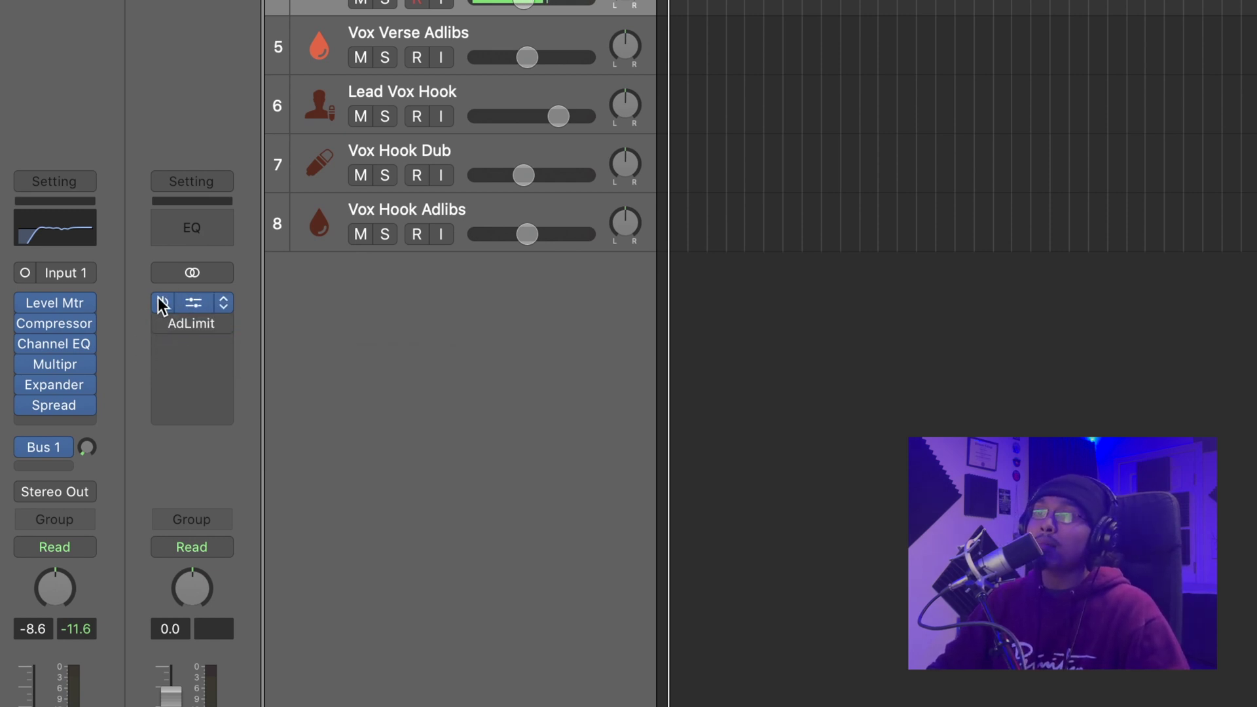
{"action": "left_click", "coordinate": [161, 302]}
{"action": "left_click", "coordinate": [162, 323]}
{"action": "left_click", "coordinate": [157, 301]}
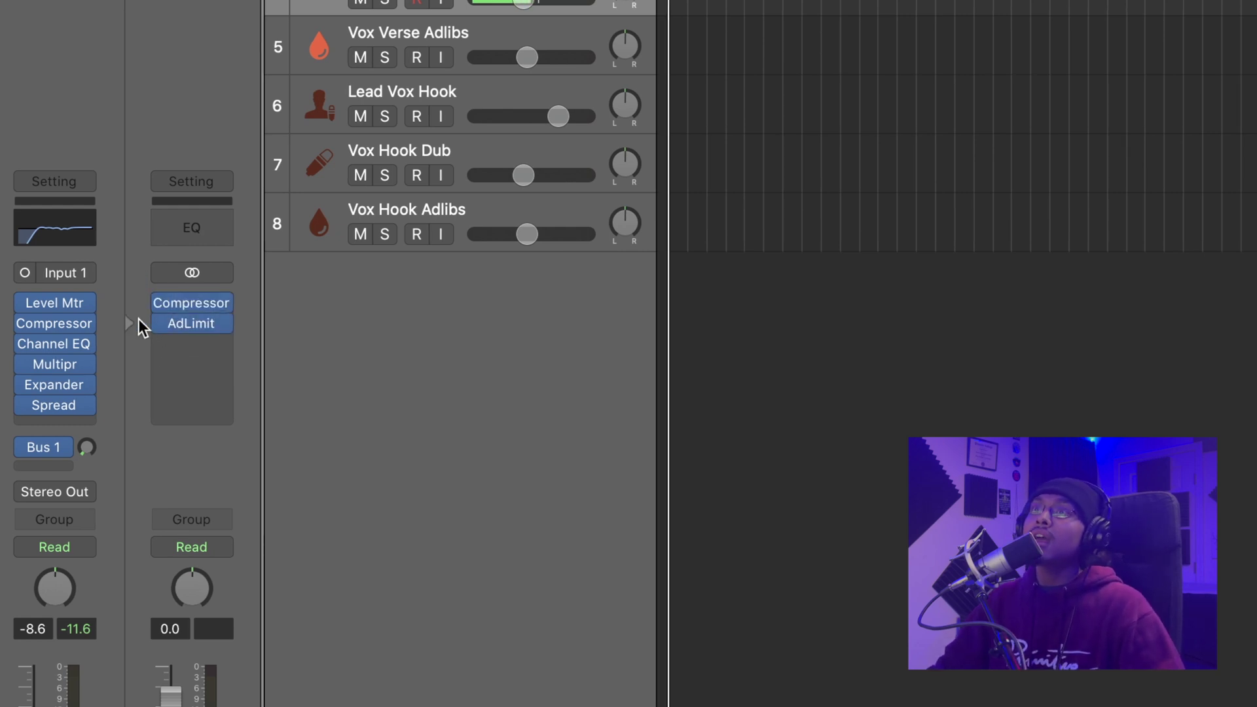
- Set the I/O buffer size to 1024 samples in the audio device preferences and close the preferences
{"action": "left_click", "coordinate": [99, 7]}
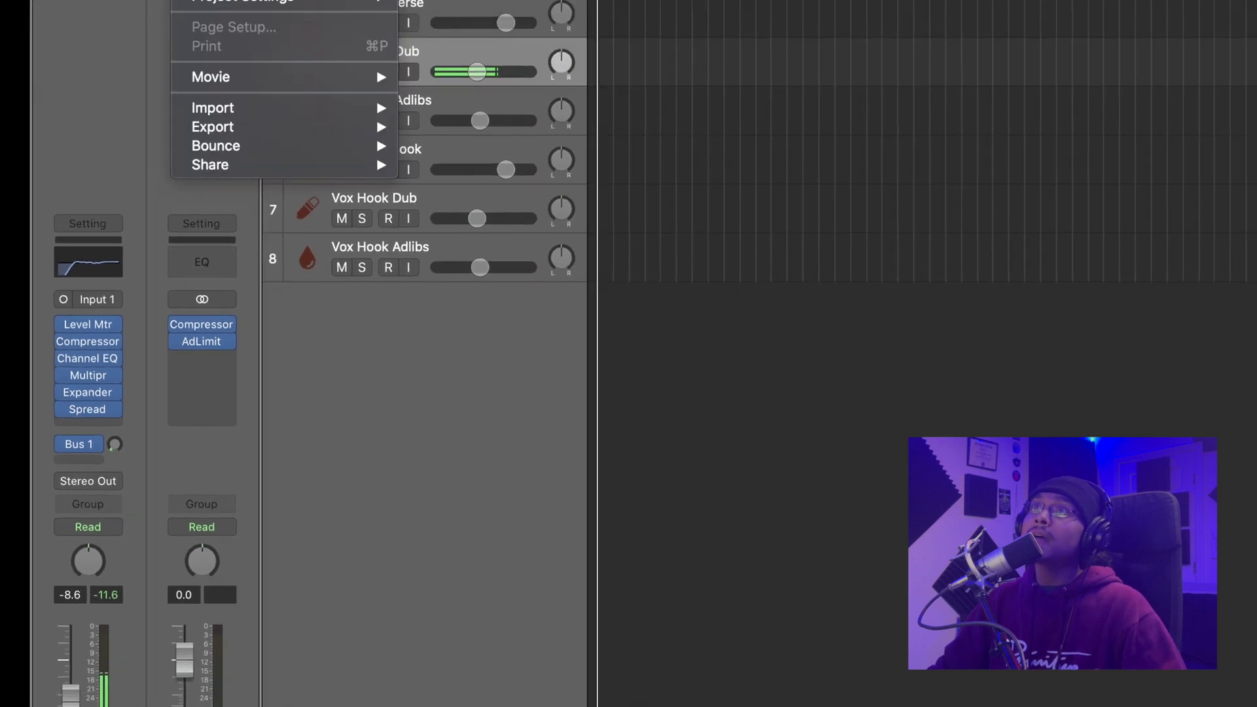
{"action": "mouse_move", "coordinate": [57, 6]}
{"action": "mouse_move", "coordinate": [71, 41]}
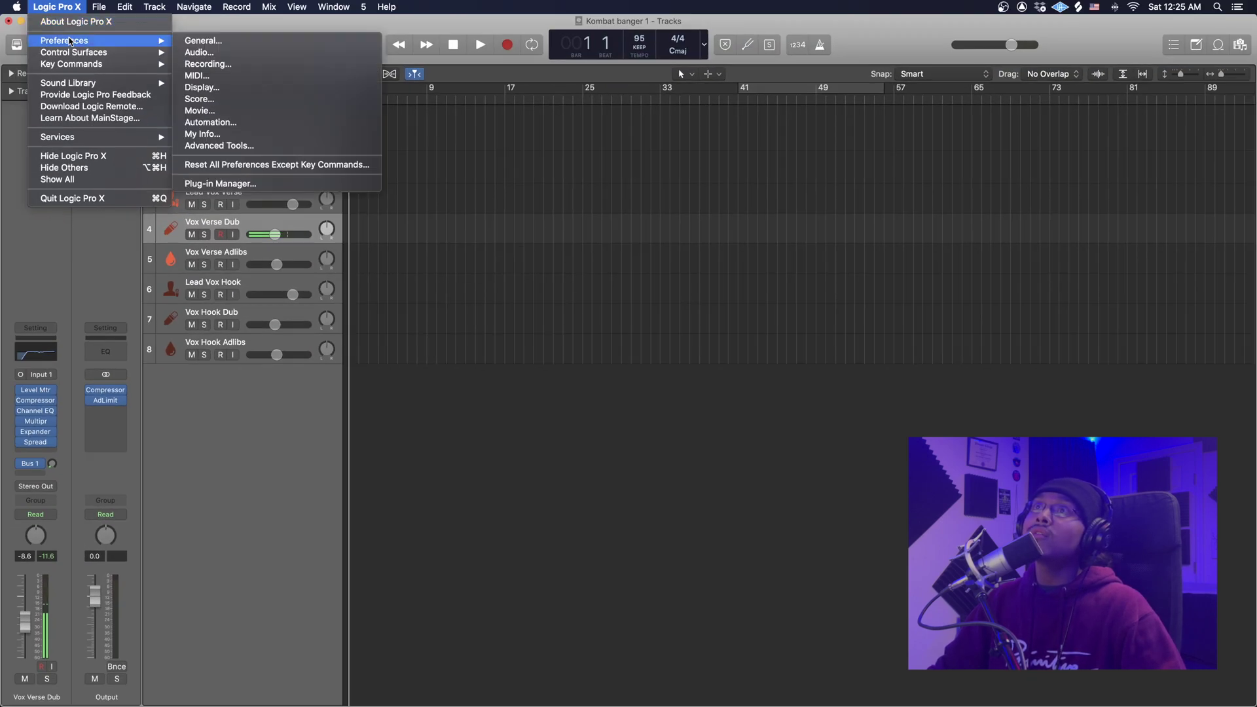
{"action": "left_click", "coordinate": [242, 51]}
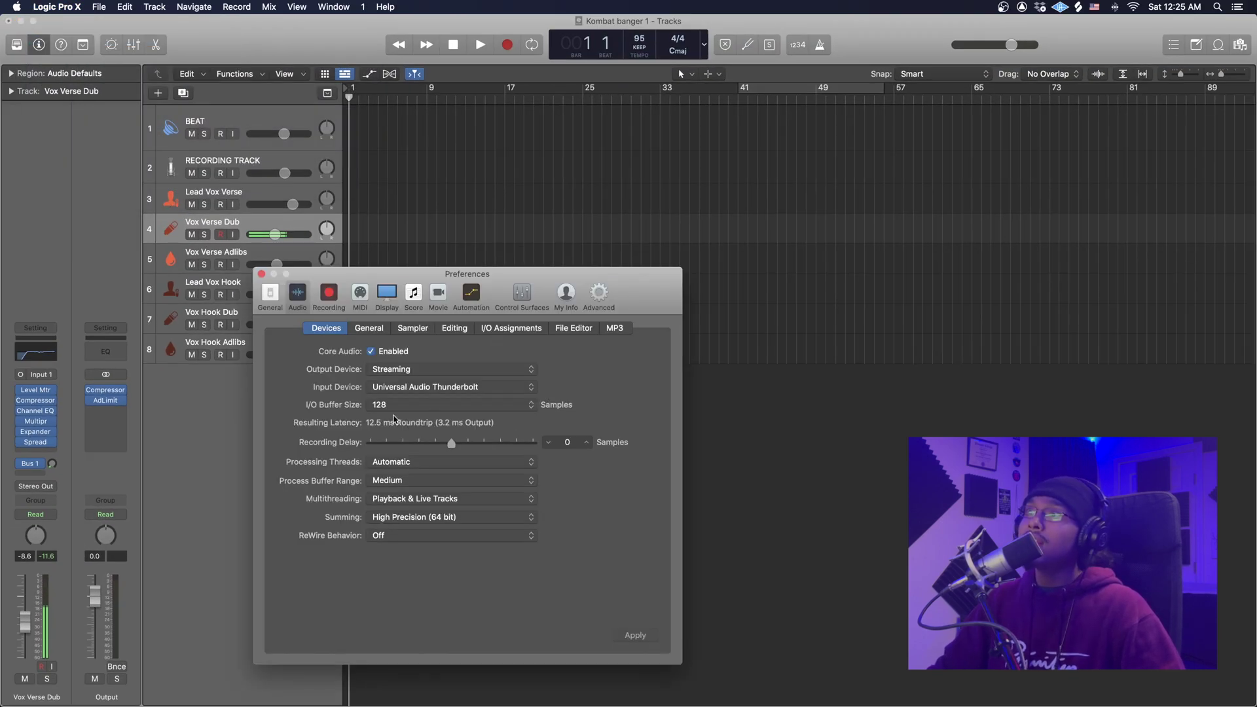
{"action": "left_click", "coordinate": [385, 409]}
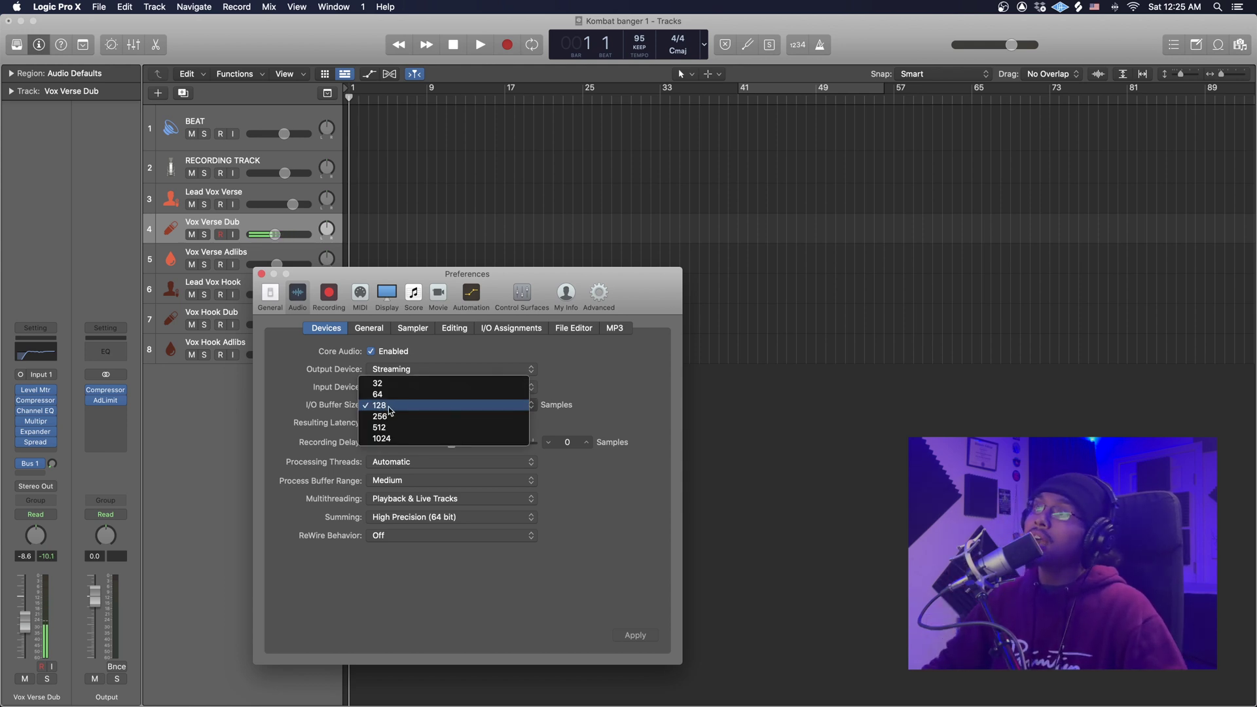
{"action": "left_click", "coordinate": [392, 438]}
{"action": "left_click", "coordinate": [261, 273]}
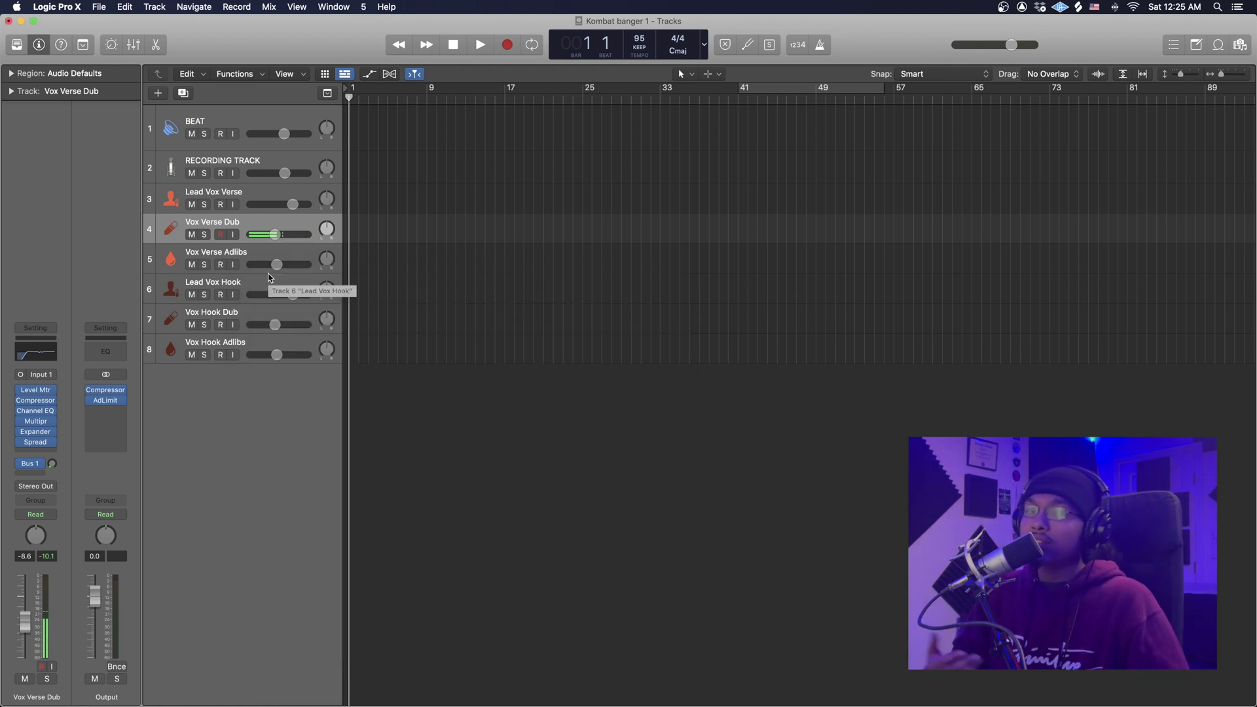
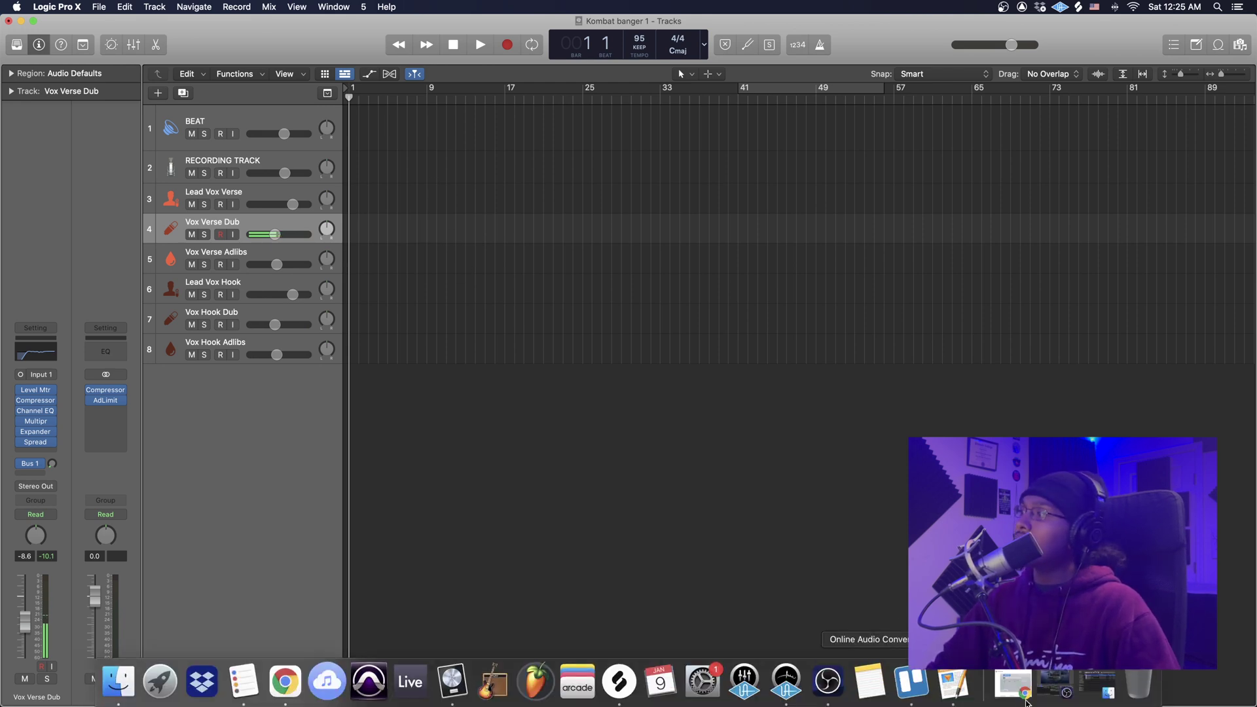
- Import the BFC Beat audio file from Finder onto the BEAT track at bar 1
{"action": "left_click", "coordinate": [842, 681]}
{"action": "left_click_drag", "start_coordinate": [817, 398], "coordinate": [660, 386]}
{"action": "left_click", "coordinate": [736, 446]}
{"action": "left_click_drag", "start_coordinate": [741, 452], "coordinate": [349, 124]}
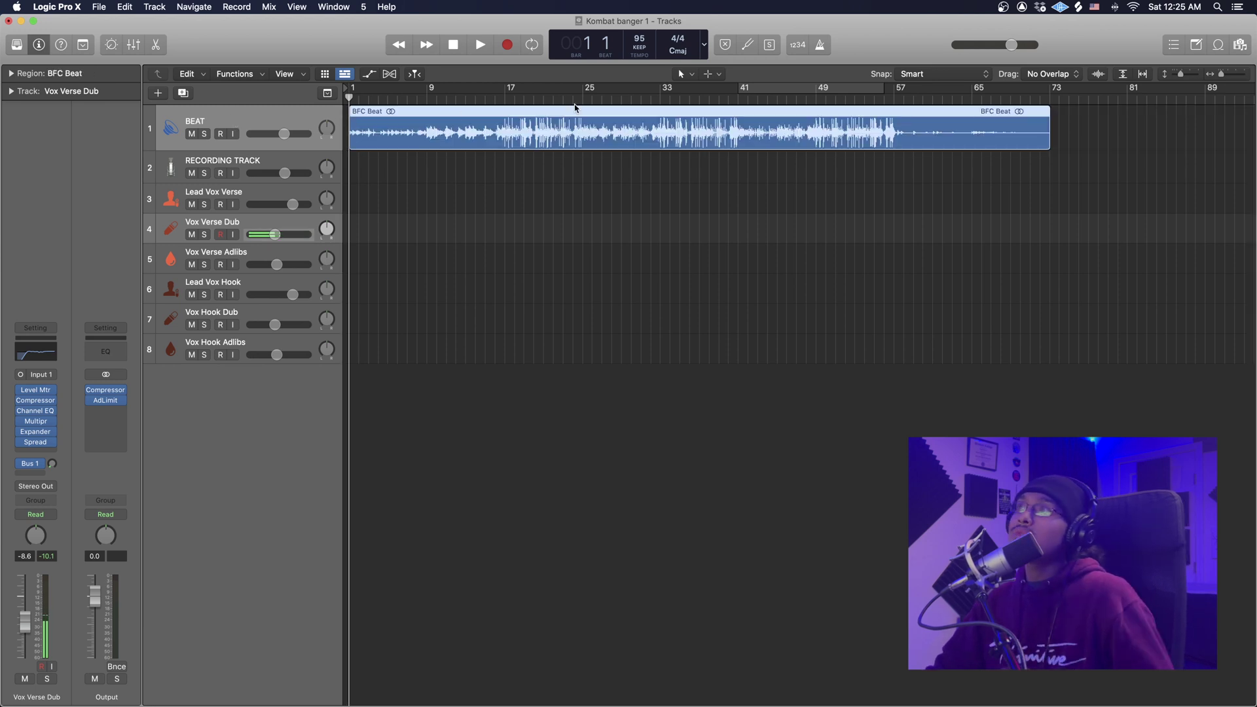
- Play the imported beat from around bar 17 to listen to its level, and stop playback
{"action": "left_click", "coordinate": [522, 98]}
{"action": "left_click", "coordinate": [508, 101]}
{"action": "key", "text": "space"}
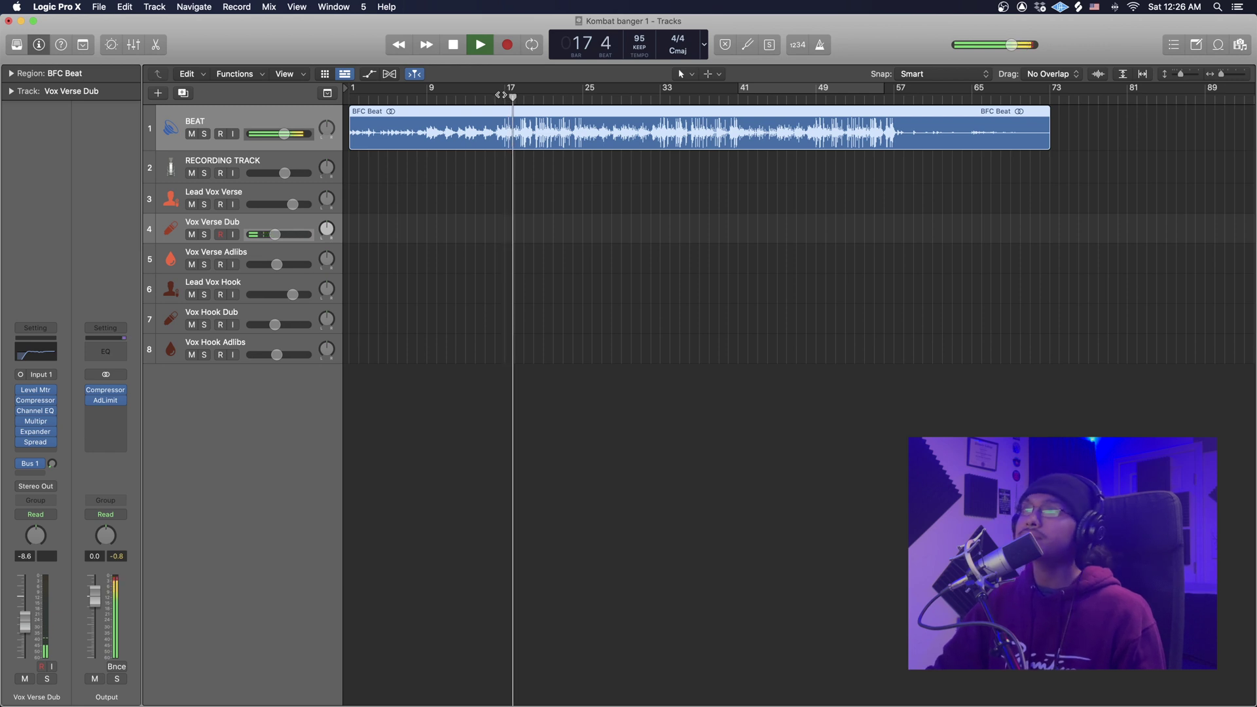
{"action": "key", "text": "space"}
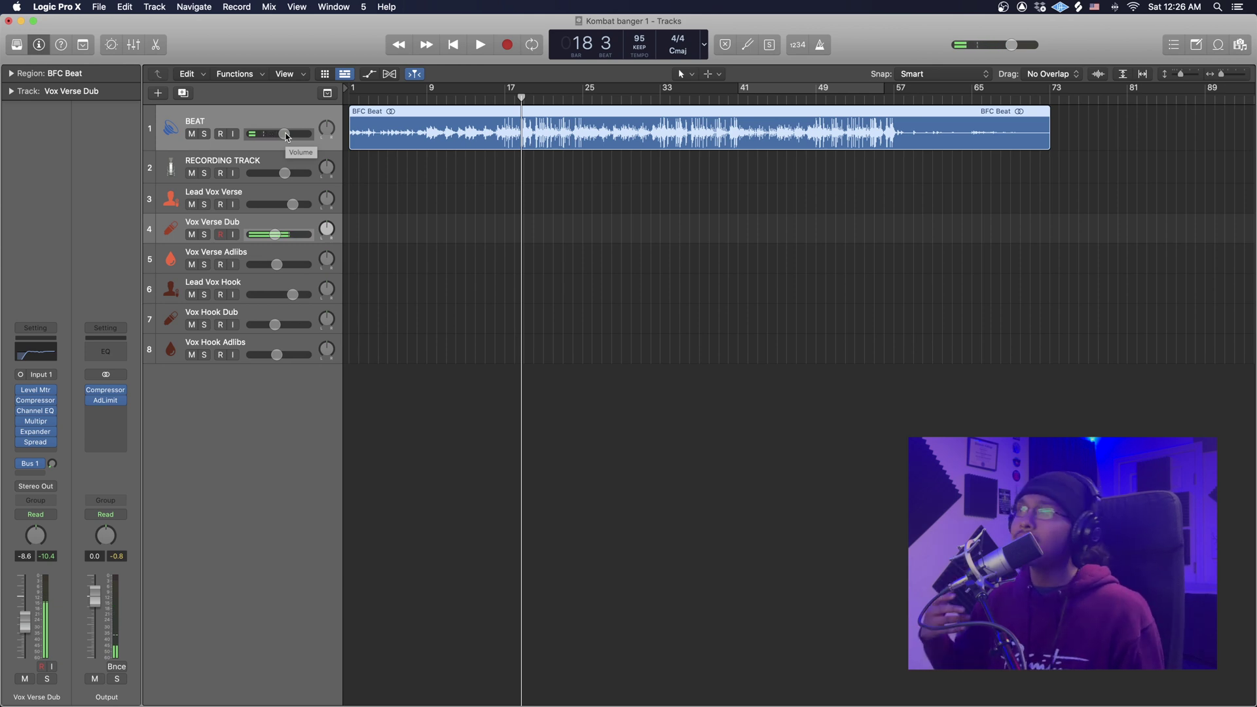
- Open the BPM Counter on the BEAT track, play from bar 17 to measure the beat's tempo, compare the project tempo and close the counter
{"action": "left_click", "coordinate": [286, 137]}
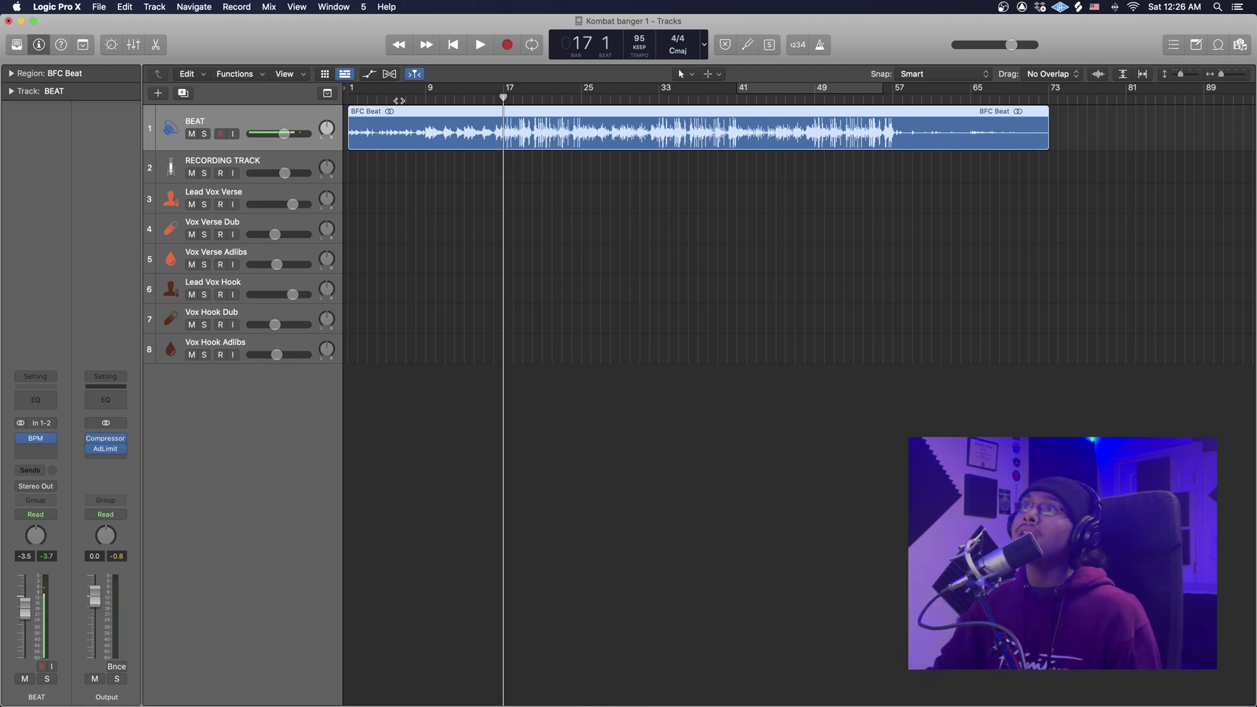
{"action": "mouse_move", "coordinate": [55, 443]}
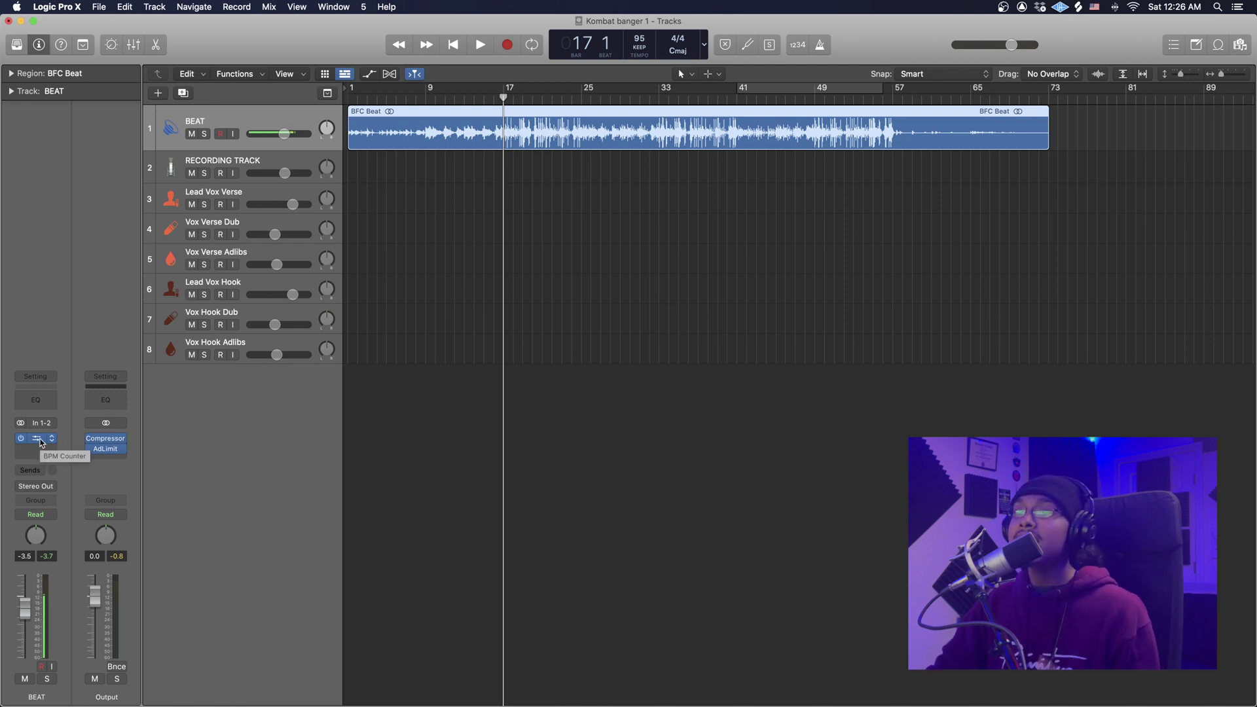
{"action": "left_click", "coordinate": [41, 443]}
{"action": "left_click_drag", "start_coordinate": [492, 197], "coordinate": [671, 230]}
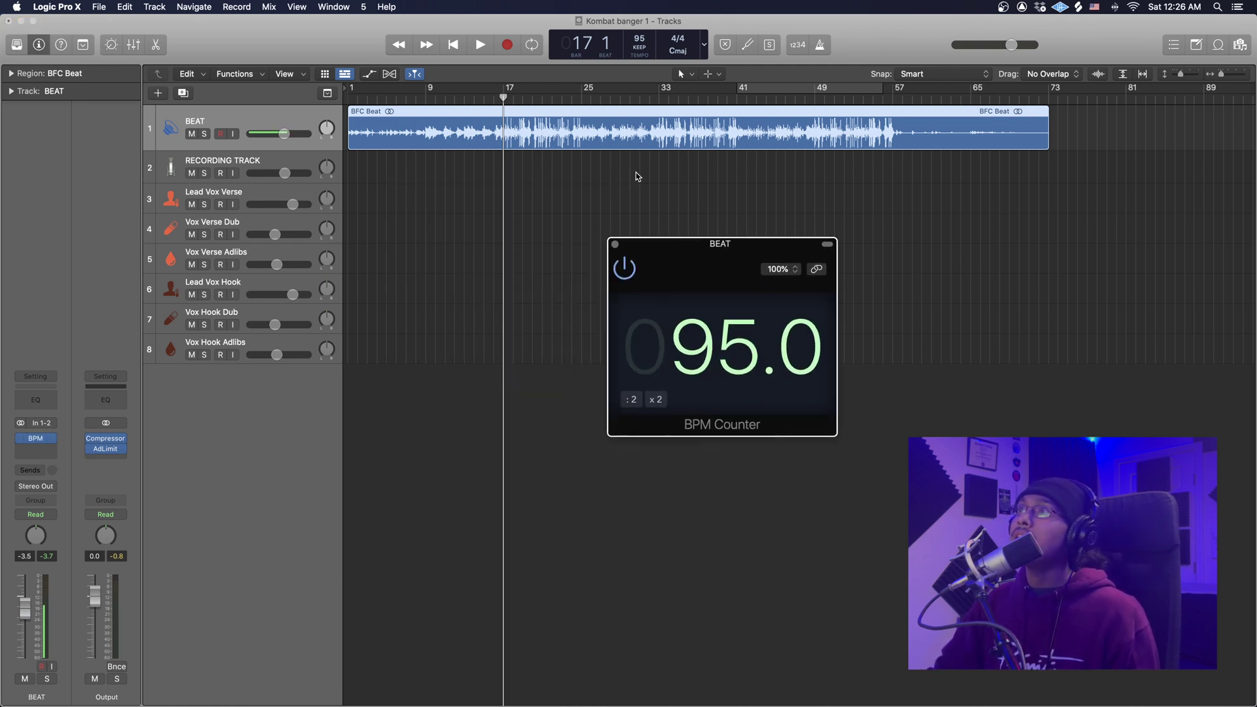
{"action": "key", "text": "space"}
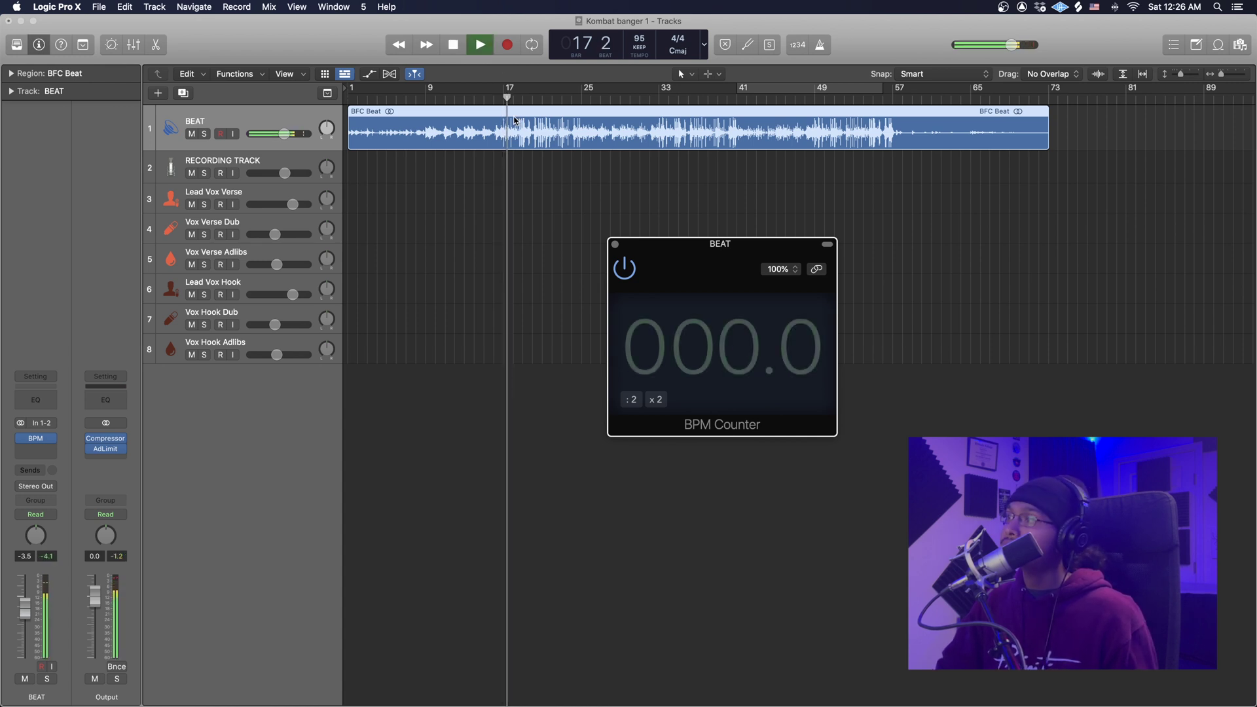
{"action": "left_click_drag", "start_coordinate": [722, 249], "coordinate": [790, 194]}
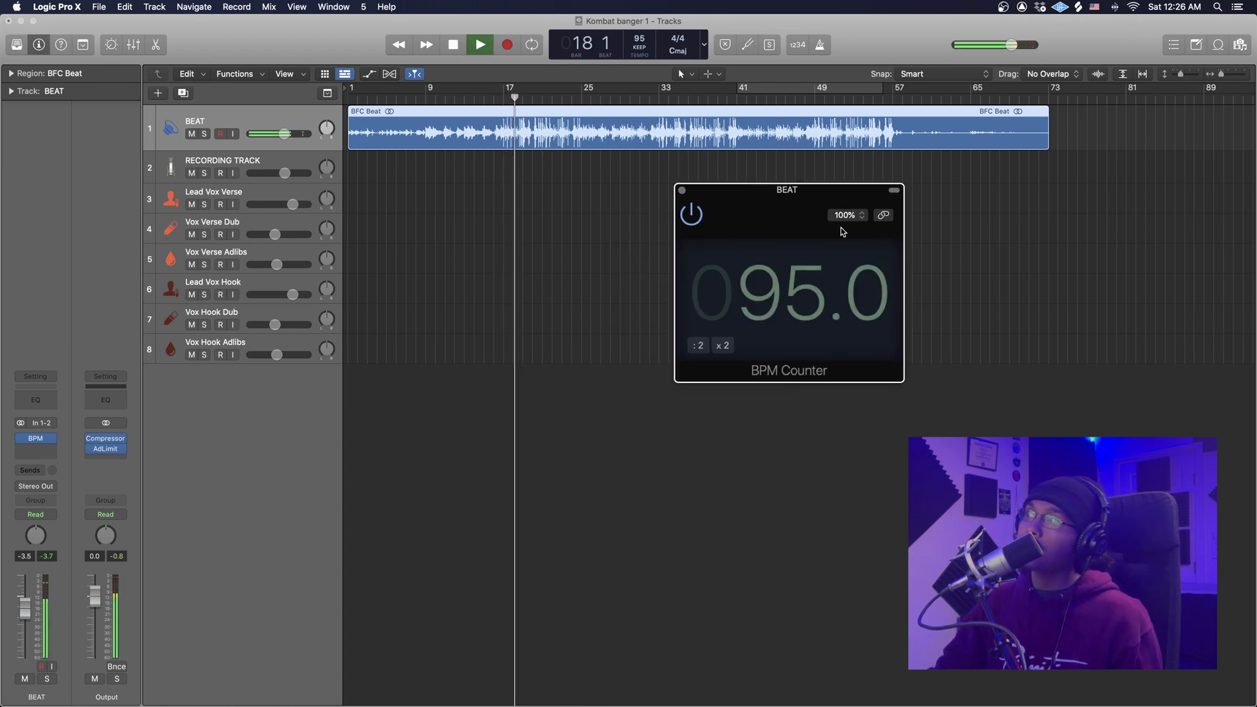
{"action": "key", "text": "space"}
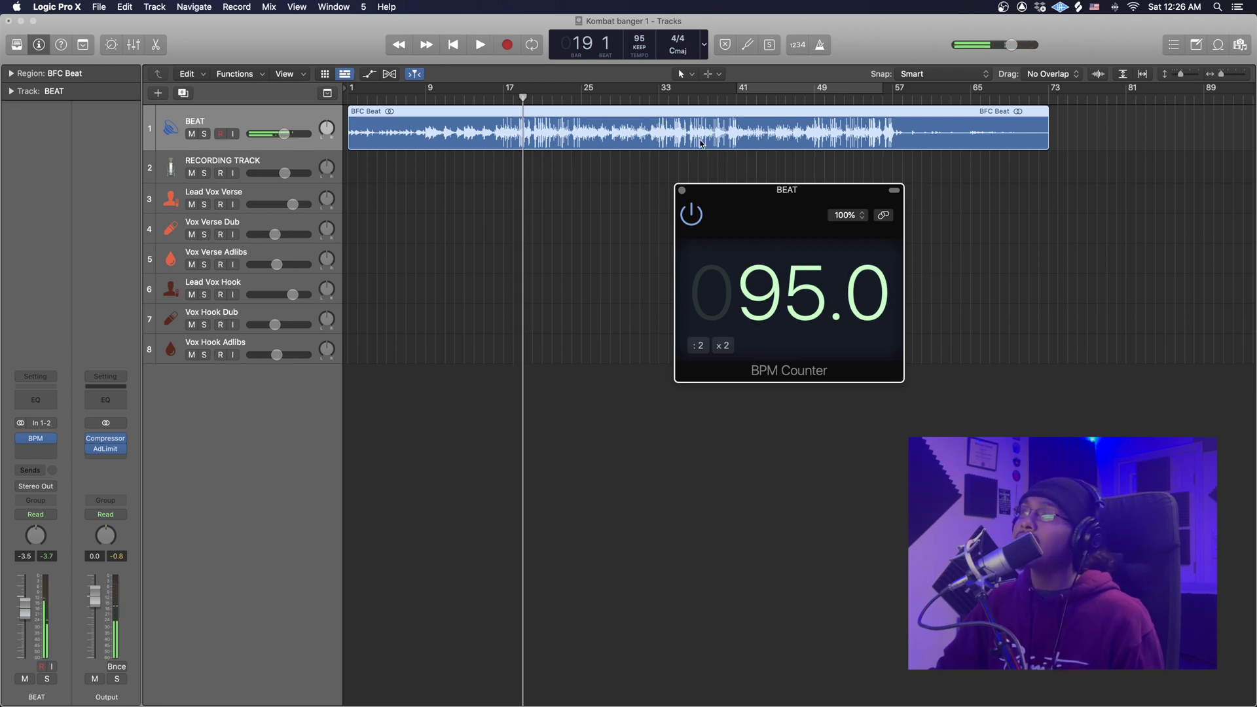
{"action": "left_click", "coordinate": [639, 40]}
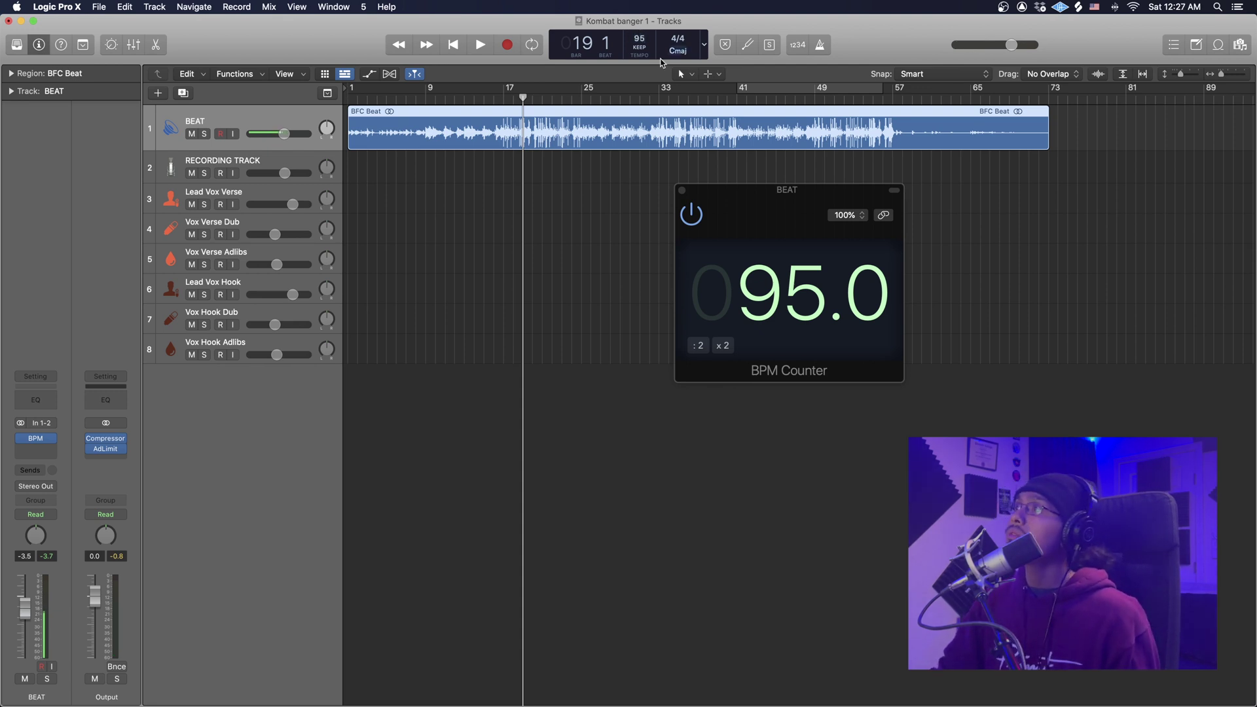
{"action": "left_click", "coordinate": [683, 189]}
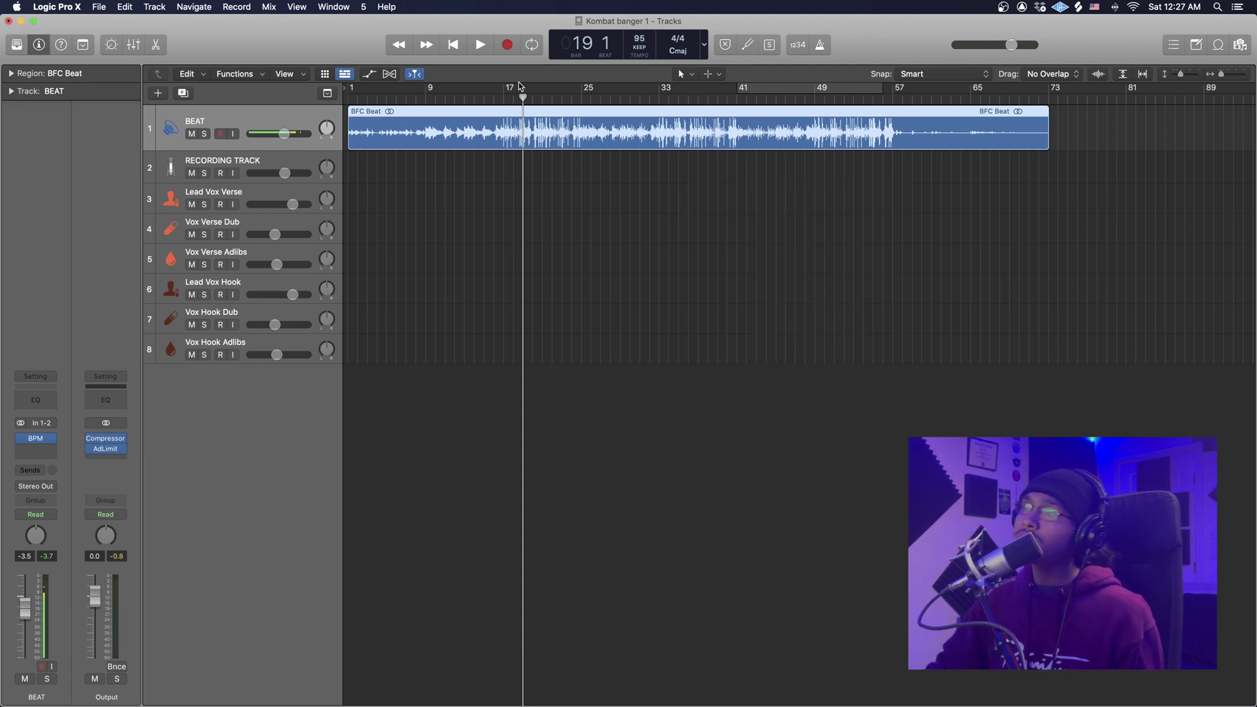
- Import the BFC Main Vocal Lead audio file from Finder onto the RECORDING TRACK at bar 1
{"action": "mouse_move", "coordinate": [680, 694]}
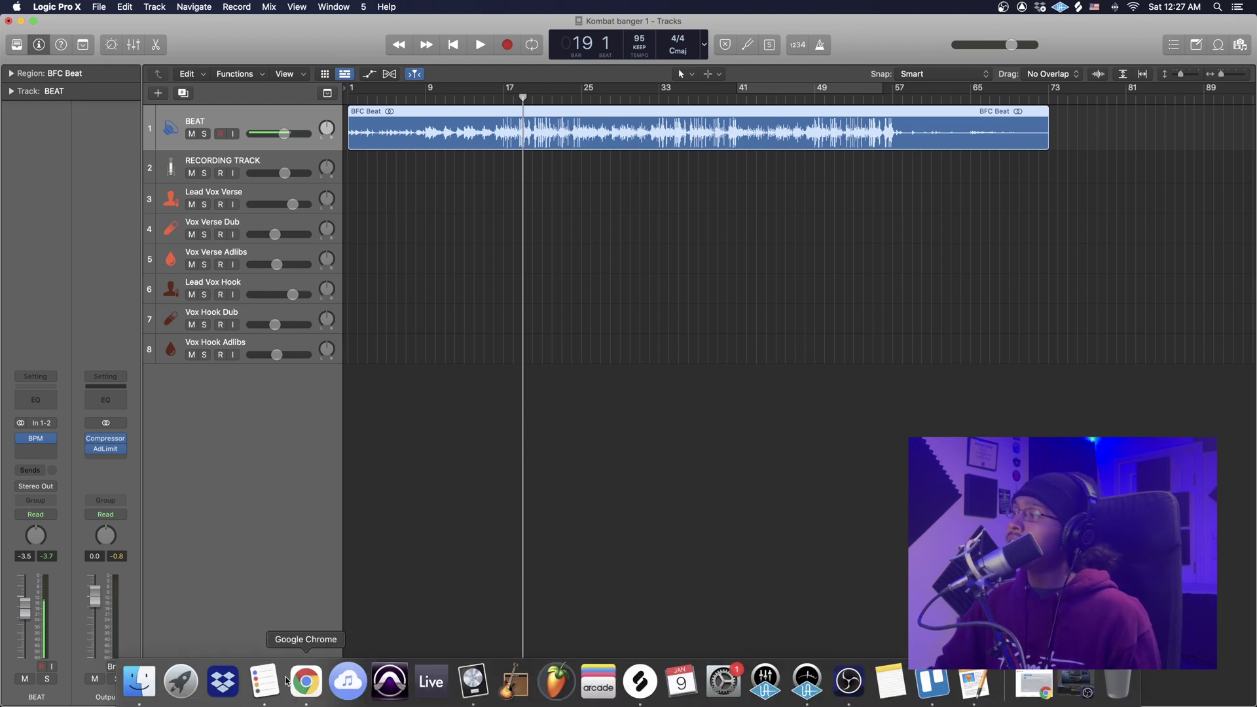
{"action": "left_click", "coordinate": [152, 689]}
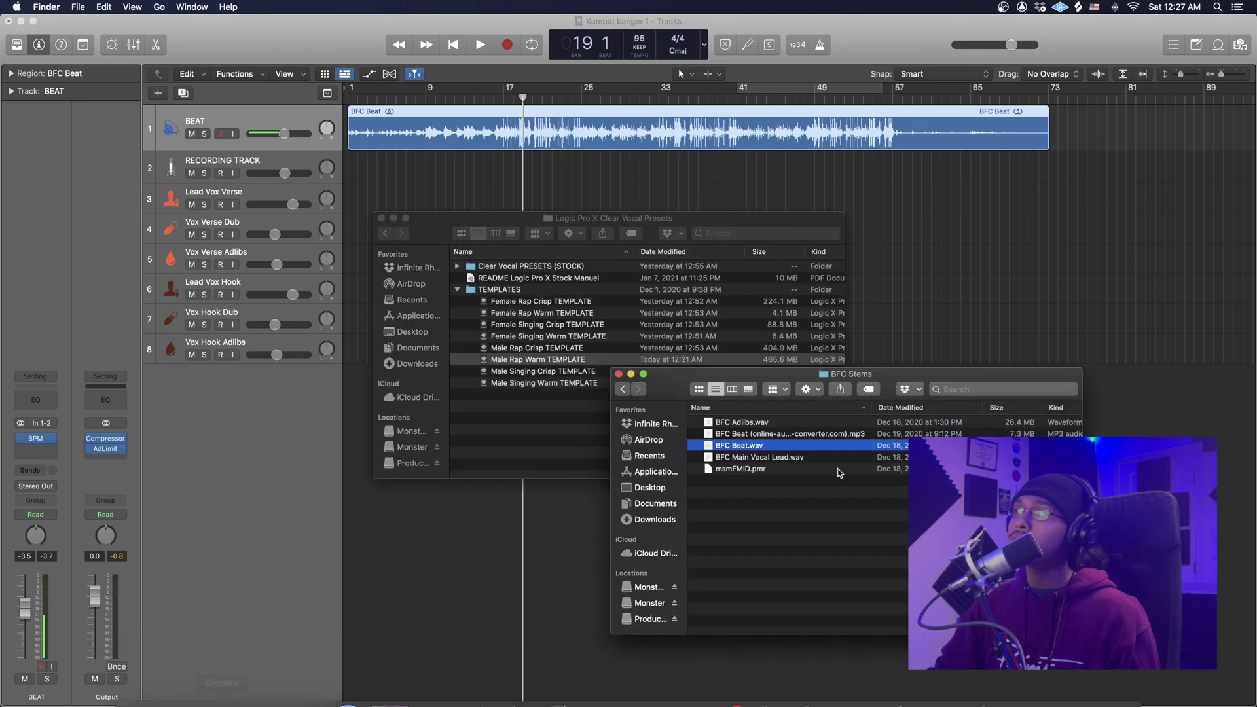
{"action": "left_click", "coordinate": [393, 220]}
{"action": "left_click_drag", "start_coordinate": [663, 381], "coordinate": [755, 359]}
{"action": "mouse_move", "coordinate": [826, 437]}
{"action": "left_mouse_down"}
{"action": "mouse_move", "coordinate": [854, 437]}
{"action": "mouse_move", "coordinate": [345, 173]}
{"action": "mouse_move", "coordinate": [410, 199]}
{"action": "left_mouse_up"}
{"action": "left_click", "coordinate": [409, 199]}
- Play the dry lead vocal with the beat from around bar 15, and stop playback
{"action": "left_click", "coordinate": [488, 95]}
{"action": "key", "text": "space"}
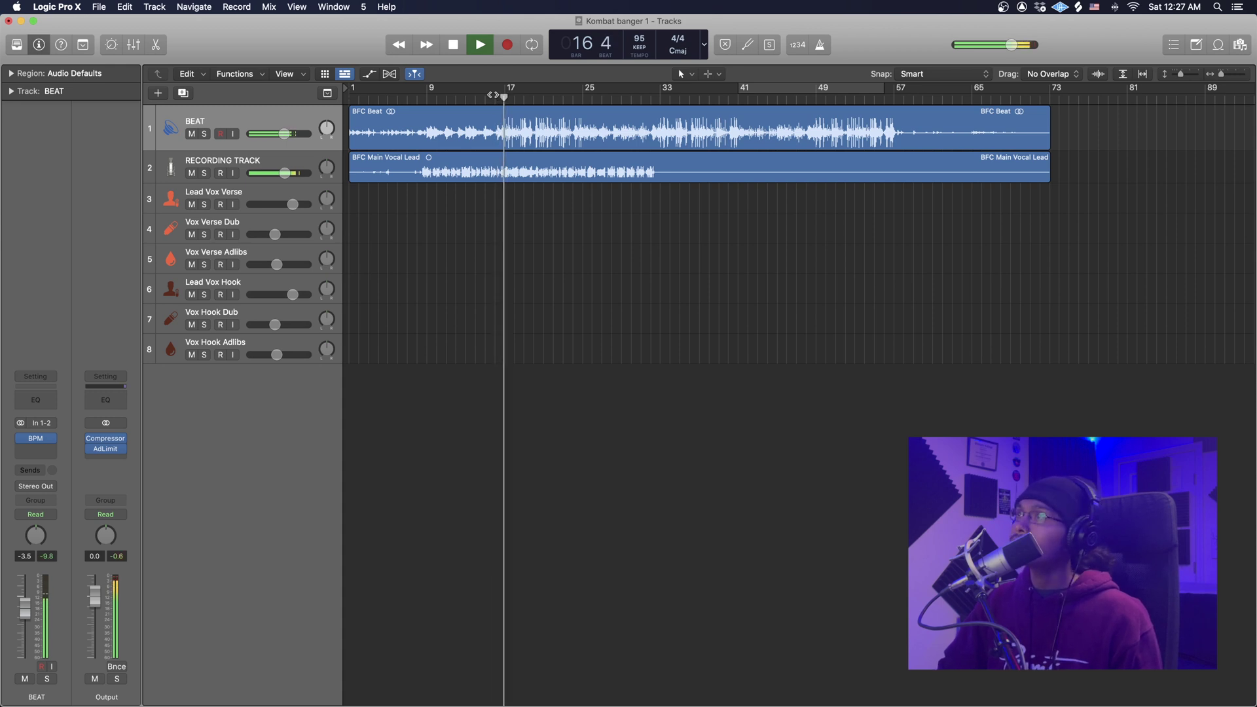
{"action": "key", "text": "space"}
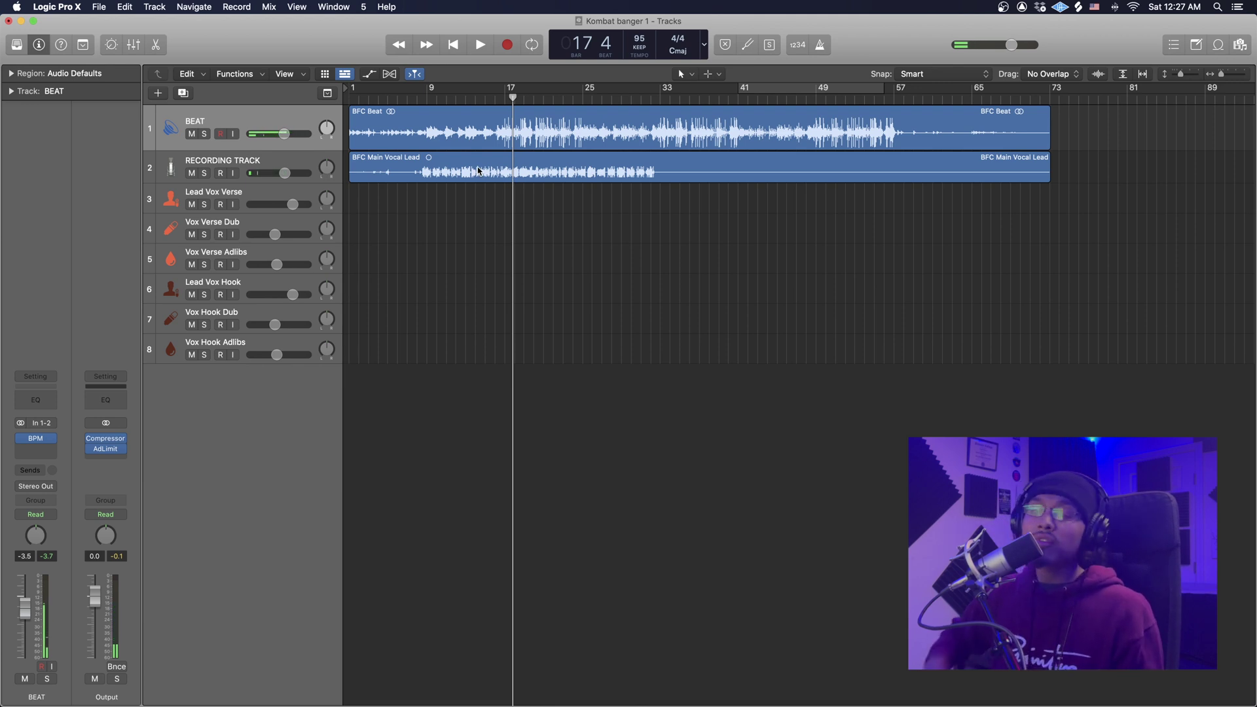
- Move the BFC Main Vocal Lead region to the Lead Vox Verse track and audition it from around bar 15
{"action": "left_click_drag", "start_coordinate": [502, 174], "coordinate": [502, 208]}
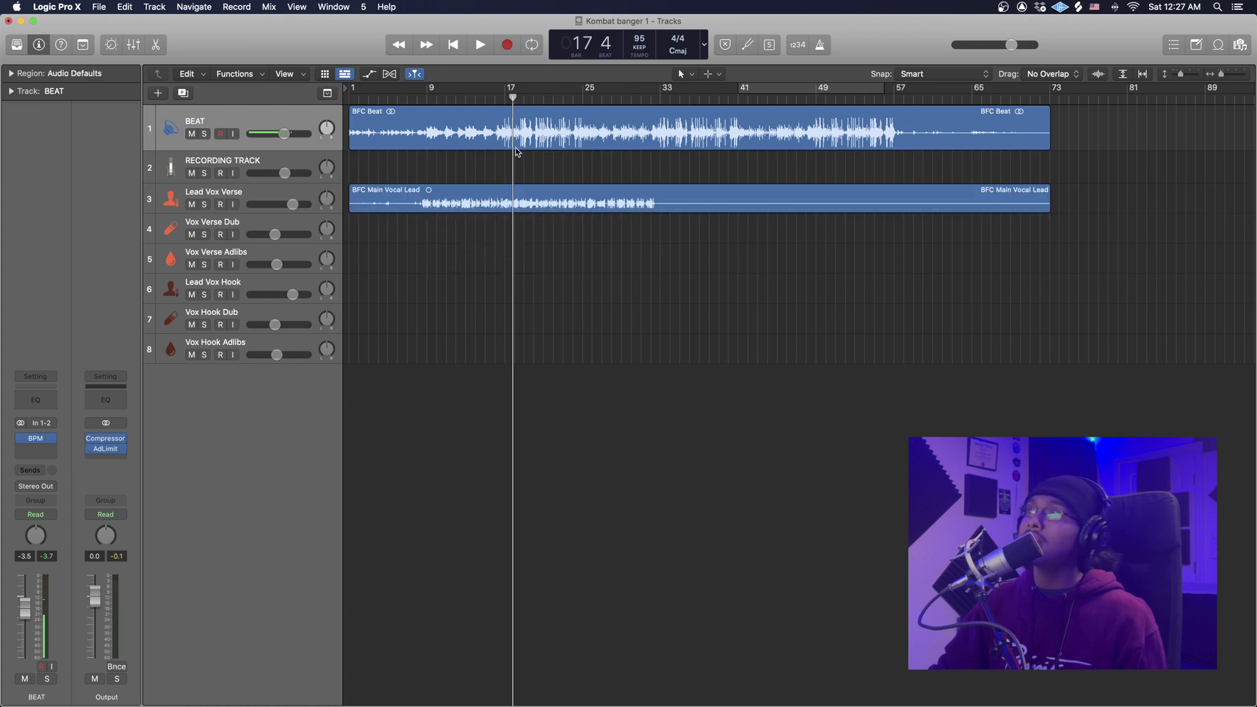
{"action": "left_click", "coordinate": [487, 96]}
{"action": "key", "text": "space"}
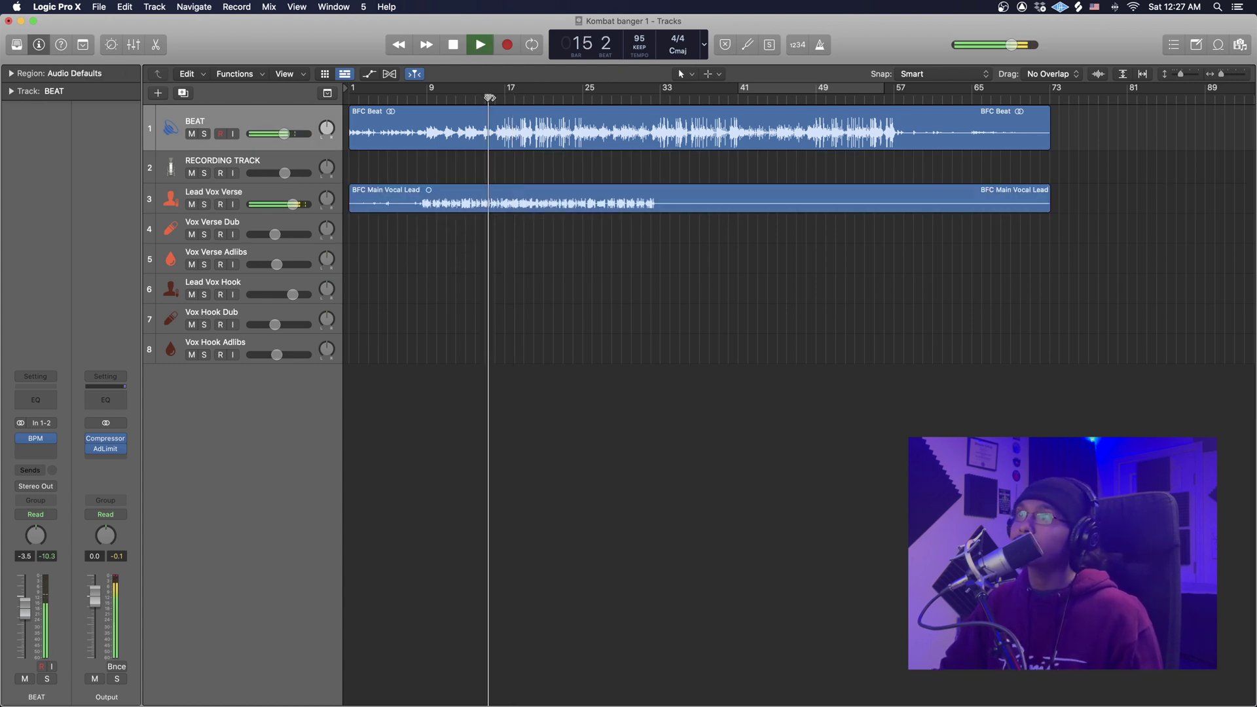
{"action": "key", "text": "space"}
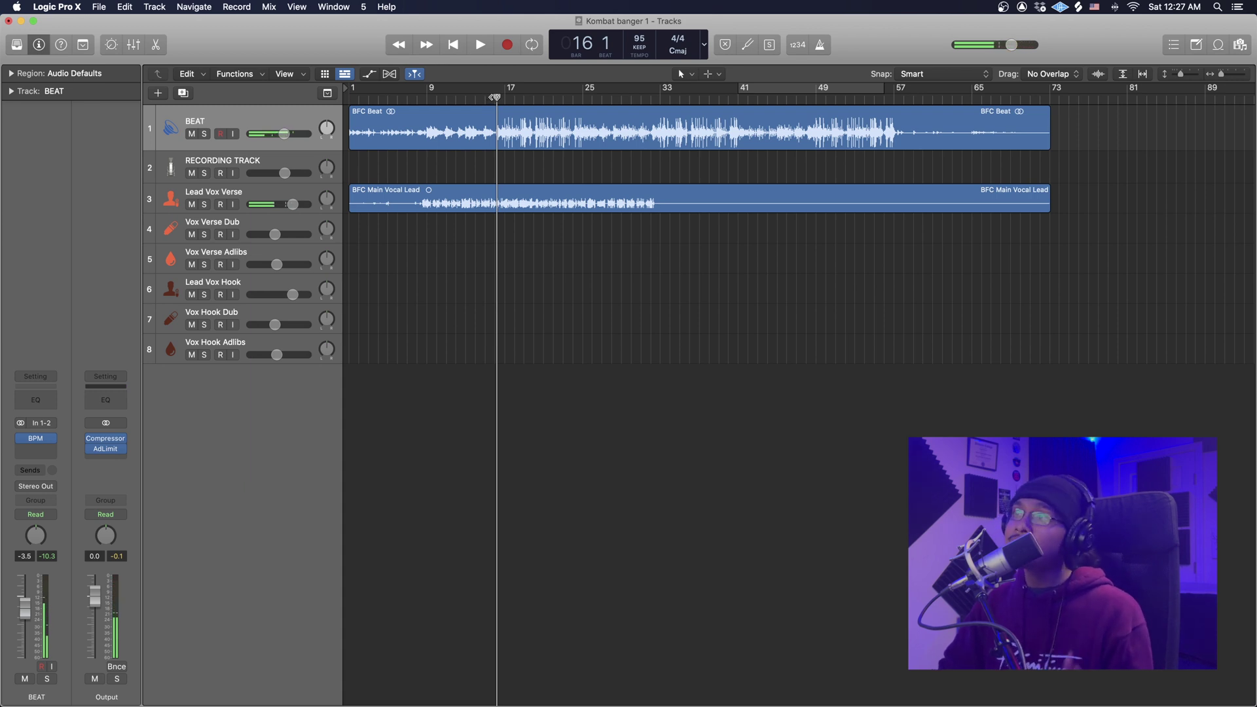
- Lower the Lead Vox Verse track's volume to about -4.1 dB and play the section to check the balance
{"action": "left_click", "coordinate": [292, 204]}
{"action": "left_click_drag", "start_coordinate": [293, 205], "coordinate": [283, 205]}
{"action": "key", "text": "space"}
{"action": "key", "text": "space"}
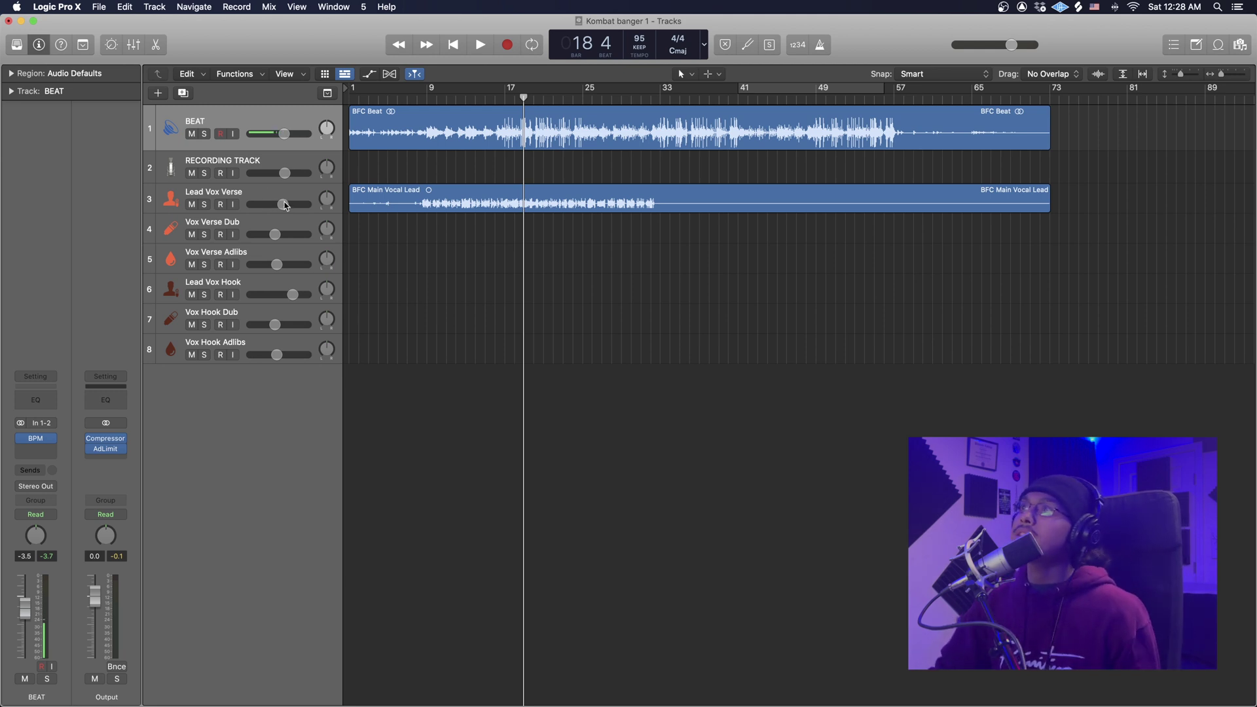
- Import the BFC Adlibs audio file from Finder onto the RECORDING TRACK at bar 1 and audition it from around bar 9
{"action": "left_click", "coordinate": [494, 199]}
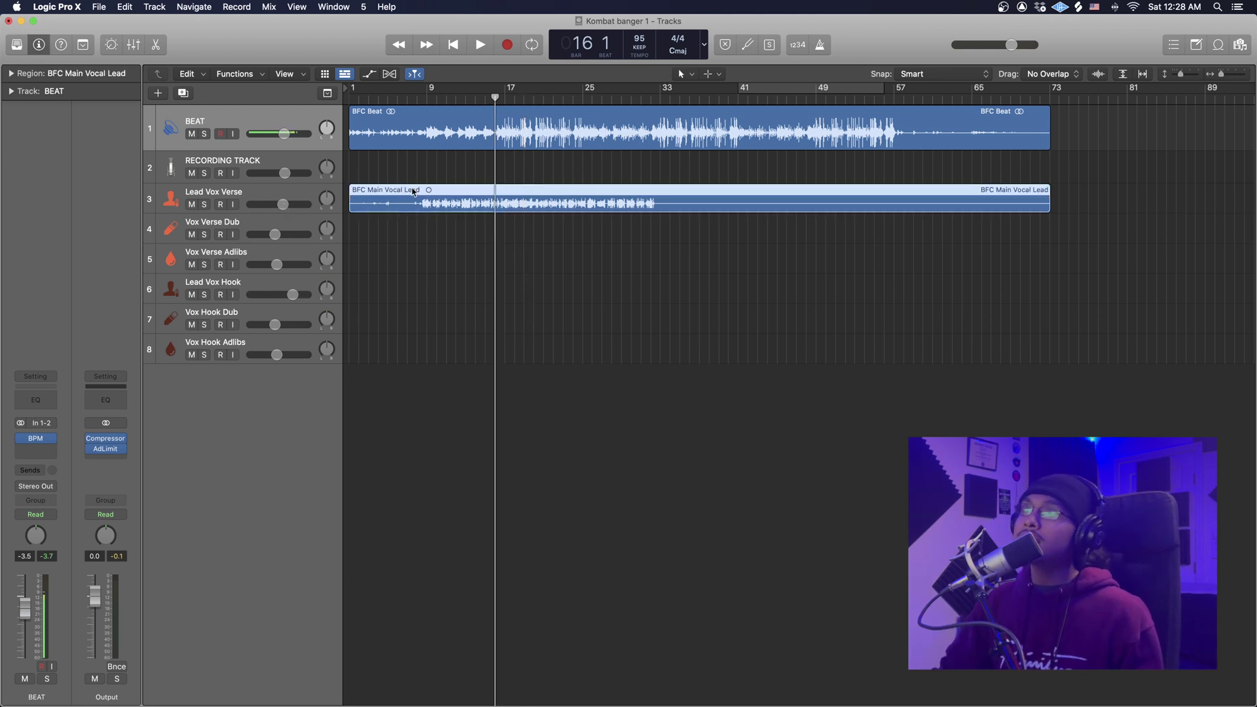
{"action": "left_click", "coordinate": [116, 681]}
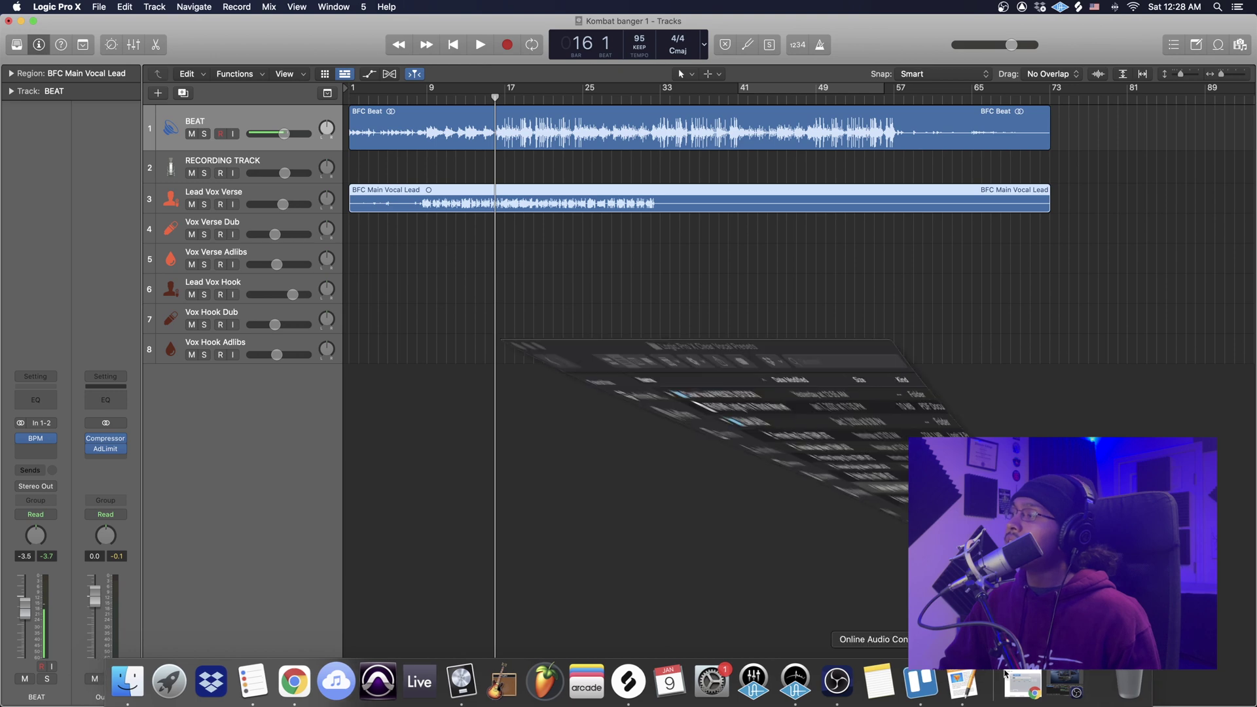
{"action": "left_click", "coordinate": [394, 220]}
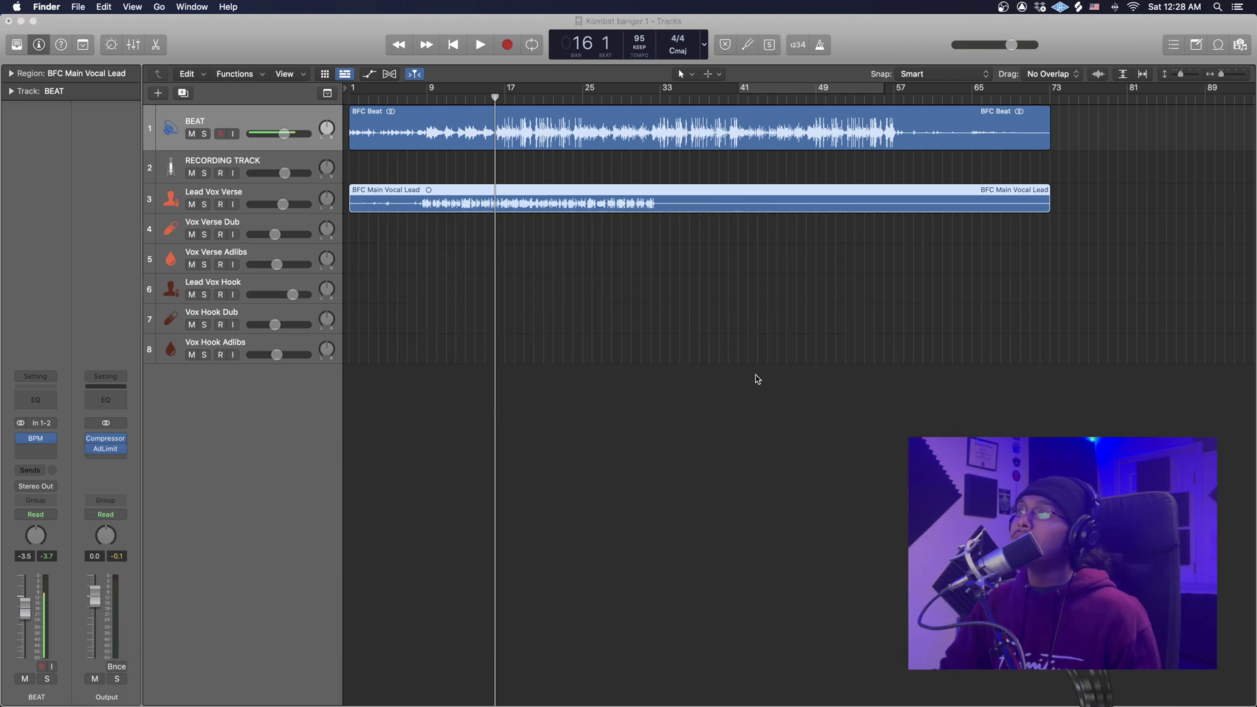
{"action": "left_click_drag", "start_coordinate": [824, 406], "coordinate": [350, 167]}
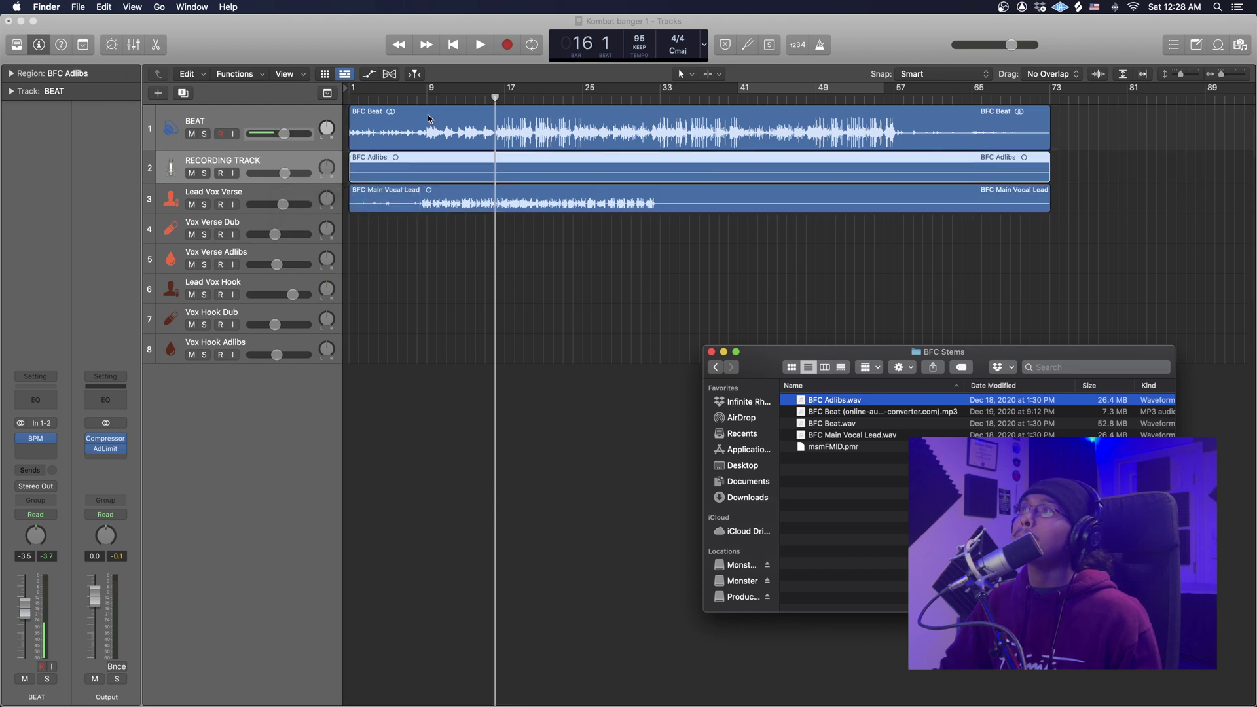
{"action": "left_click", "coordinate": [425, 98]}
{"action": "key", "text": "space"}
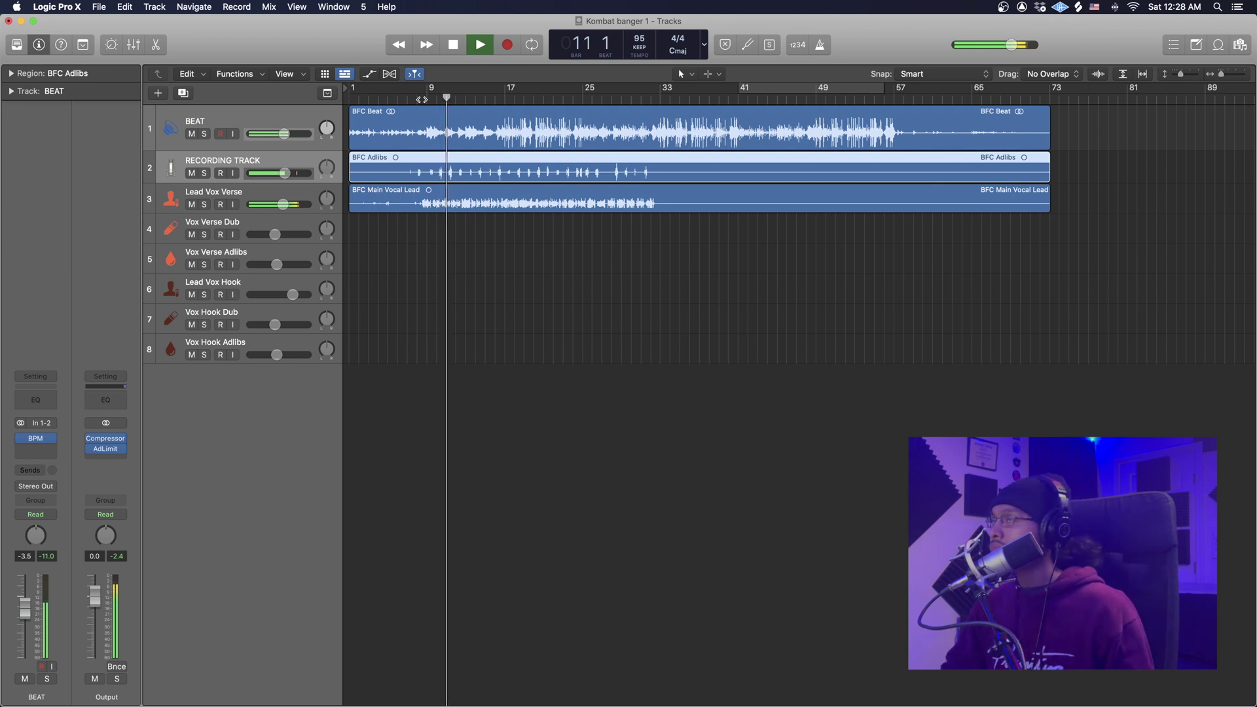
{"action": "key", "text": "space"}
- Move the BFC Adlibs region to the Vox Verse Adlibs track and raise that track's volume to about -5.9 dB during playback
{"action": "left_click", "coordinate": [477, 261]}
{"action": "left_click", "coordinate": [482, 172]}
{"action": "left_click_drag", "start_coordinate": [482, 170], "coordinate": [483, 263]}
{"action": "key", "text": "space"}
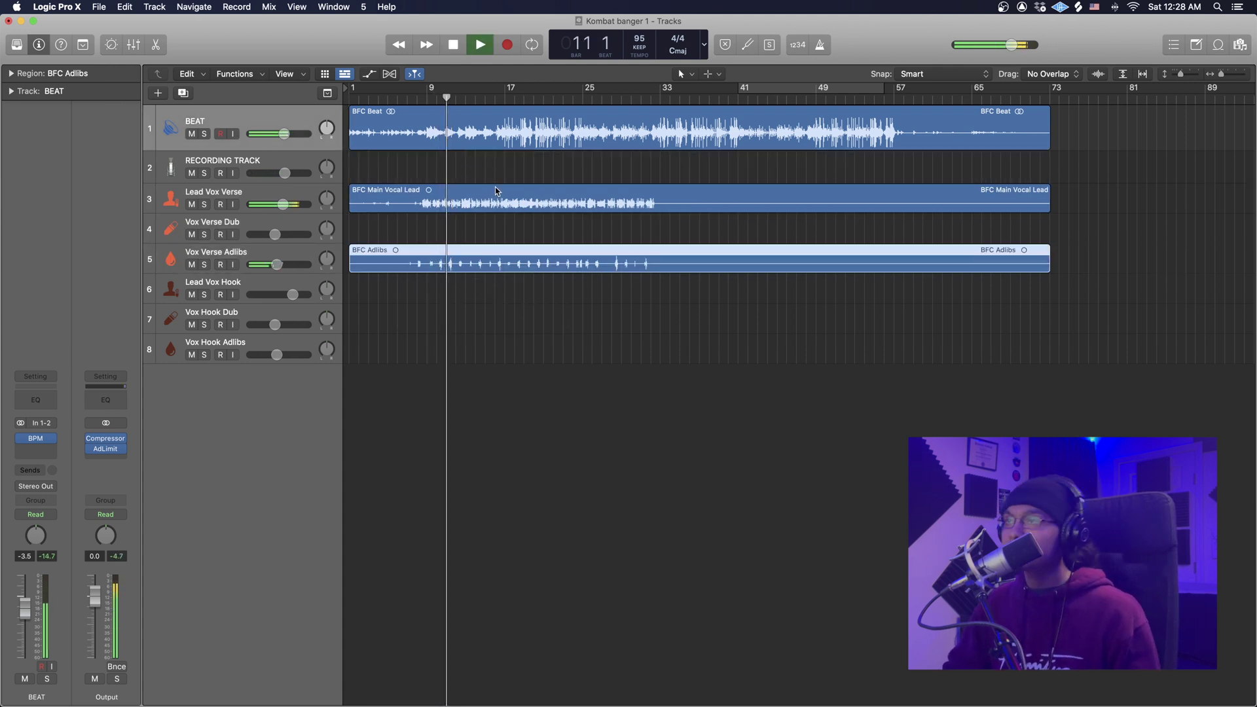
{"action": "left_click_drag", "start_coordinate": [276, 265], "coordinate": [280, 267]}
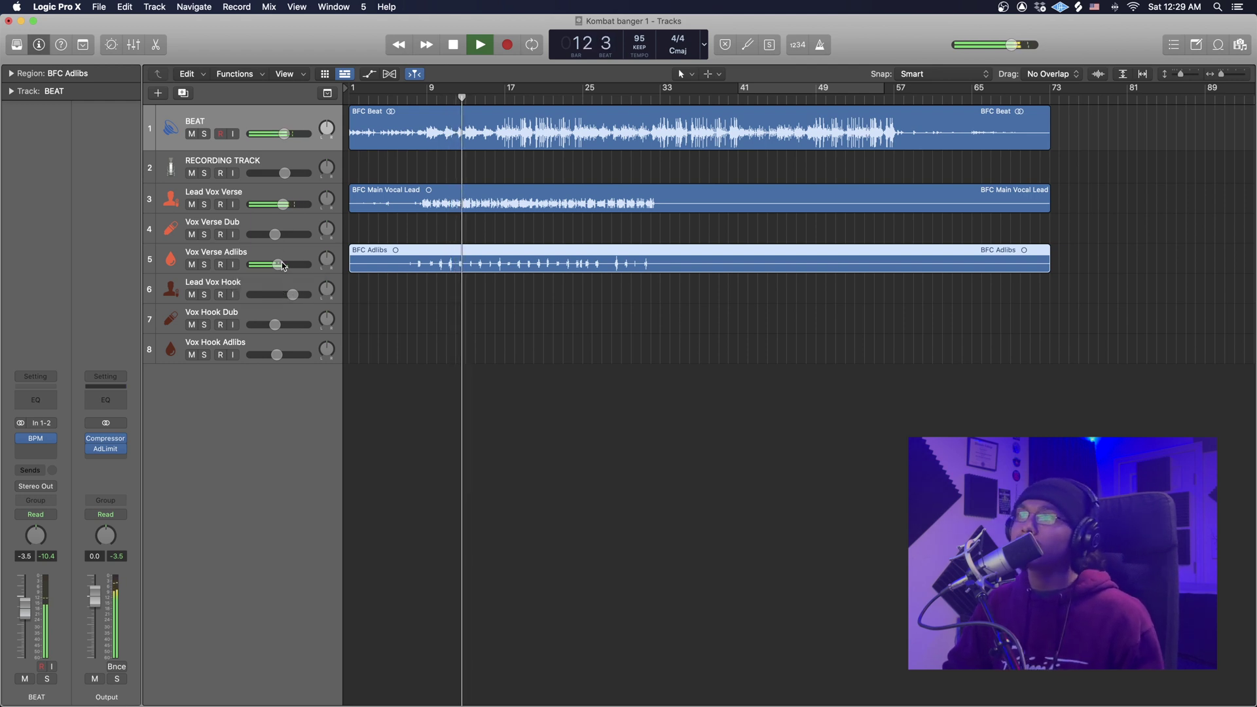
{"action": "key", "text": "space"}
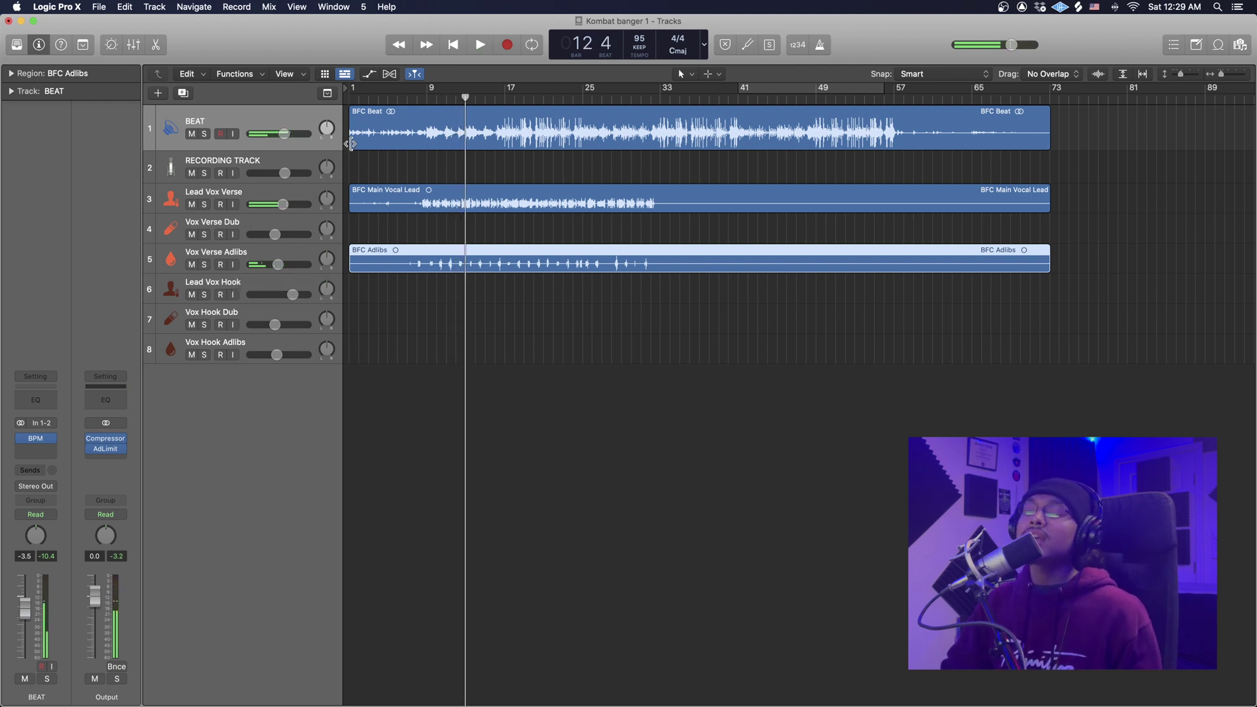
- Examine the plug-in chains of the Vox Verse Adlibs and Lead Vox Verse tracks and the full mixer
{"action": "left_click", "coordinate": [288, 253]}
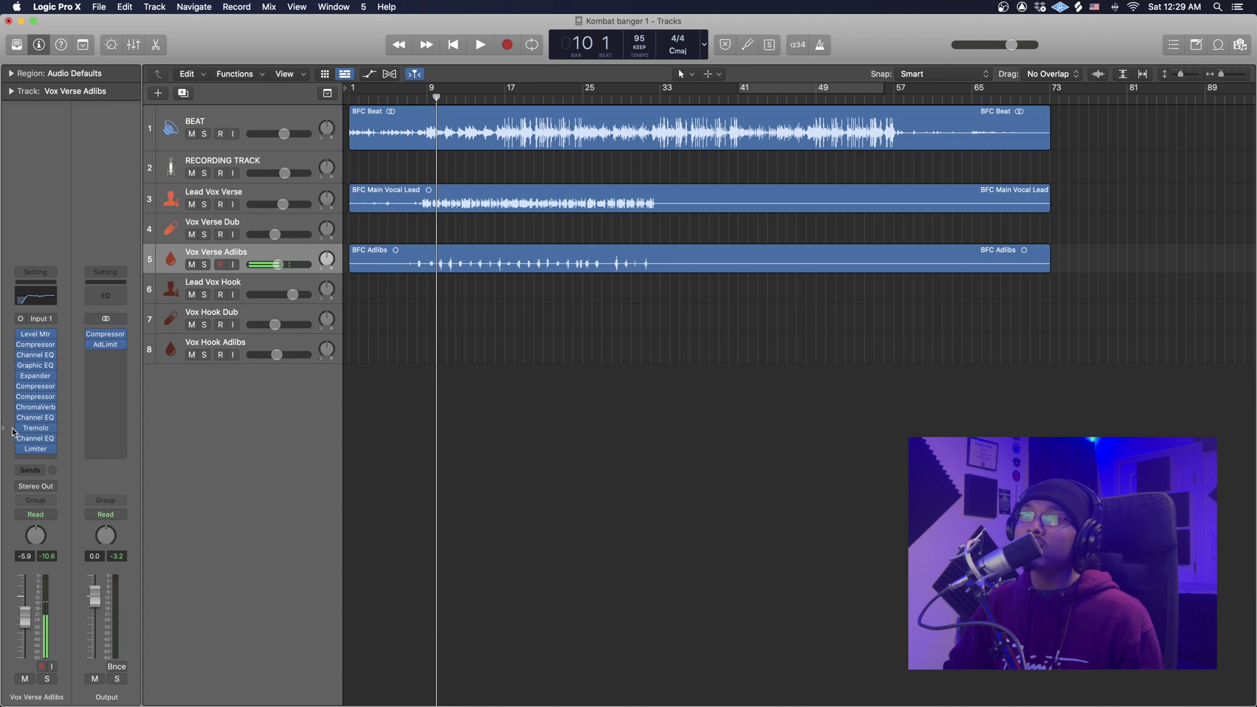
{"action": "mouse_move", "coordinate": [21, 420]}
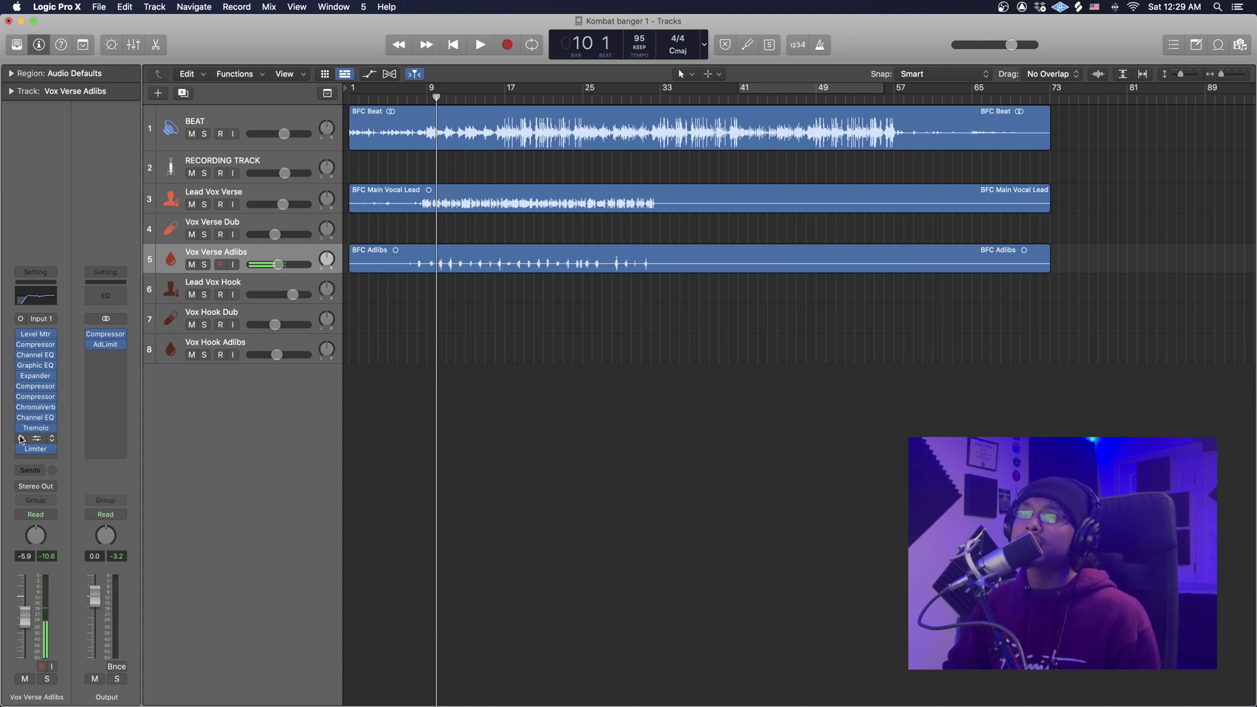
{"action": "left_click", "coordinate": [259, 191]}
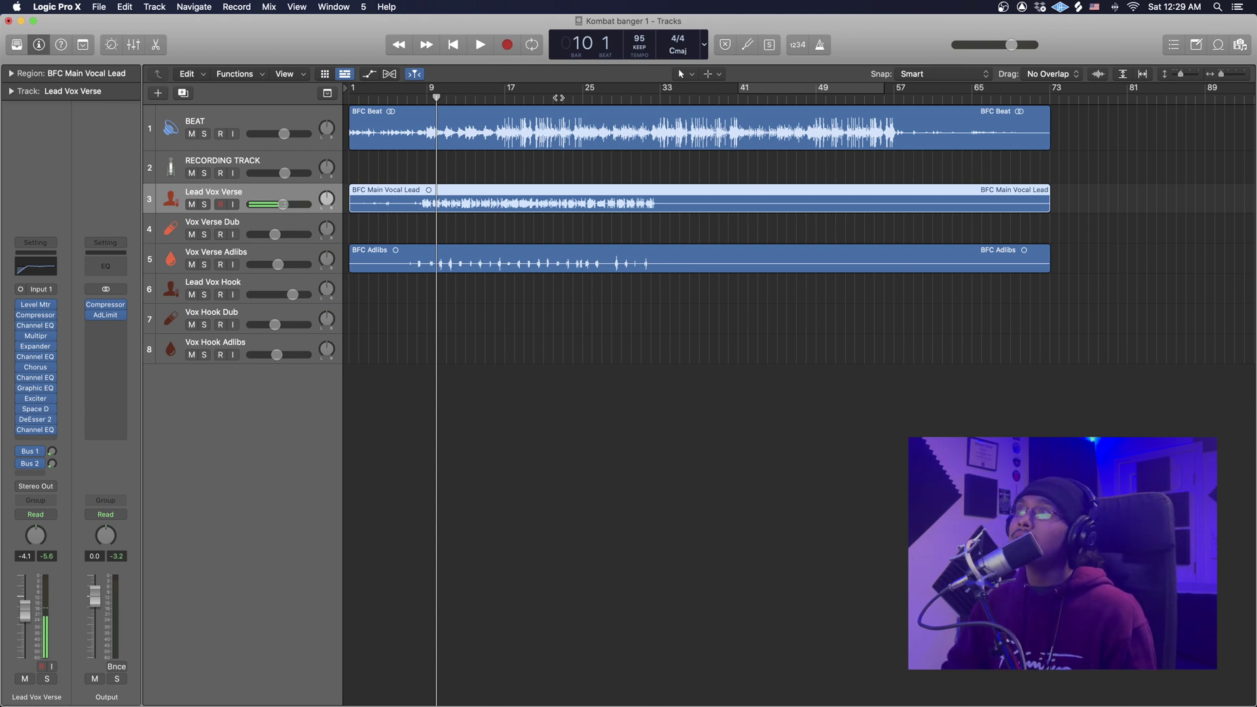
{"action": "key", "text": "x"}
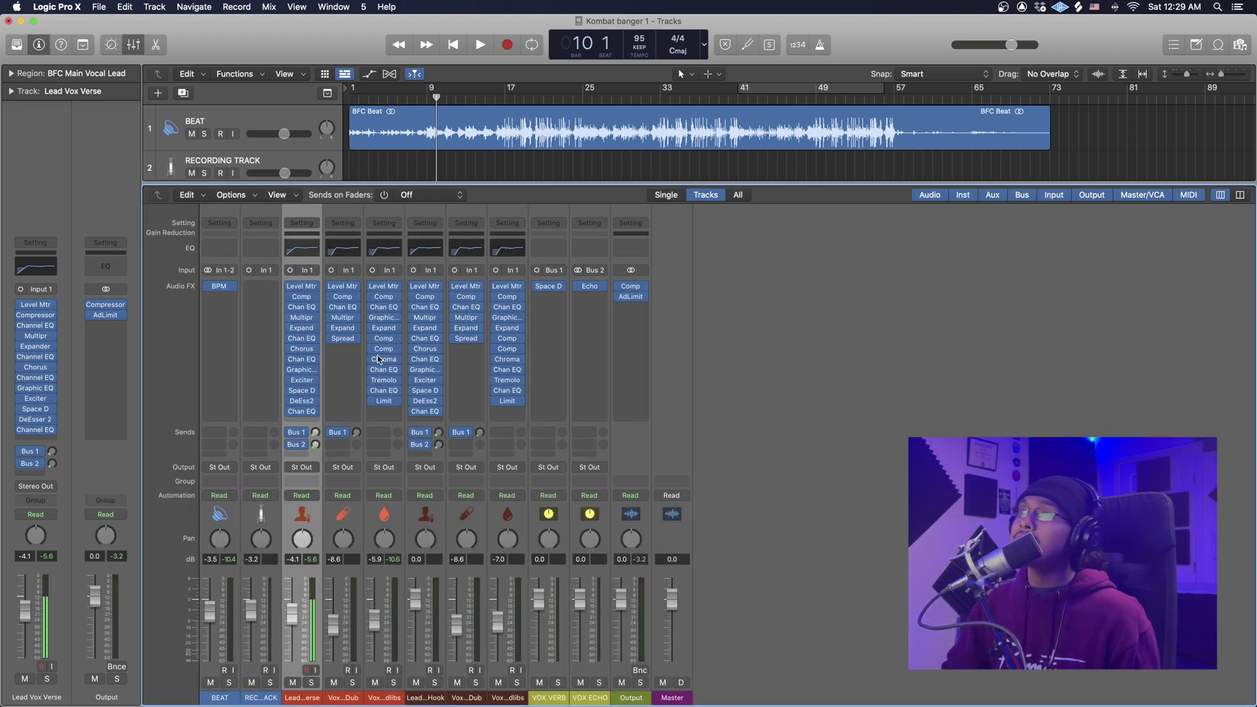
{"action": "key", "text": "x"}
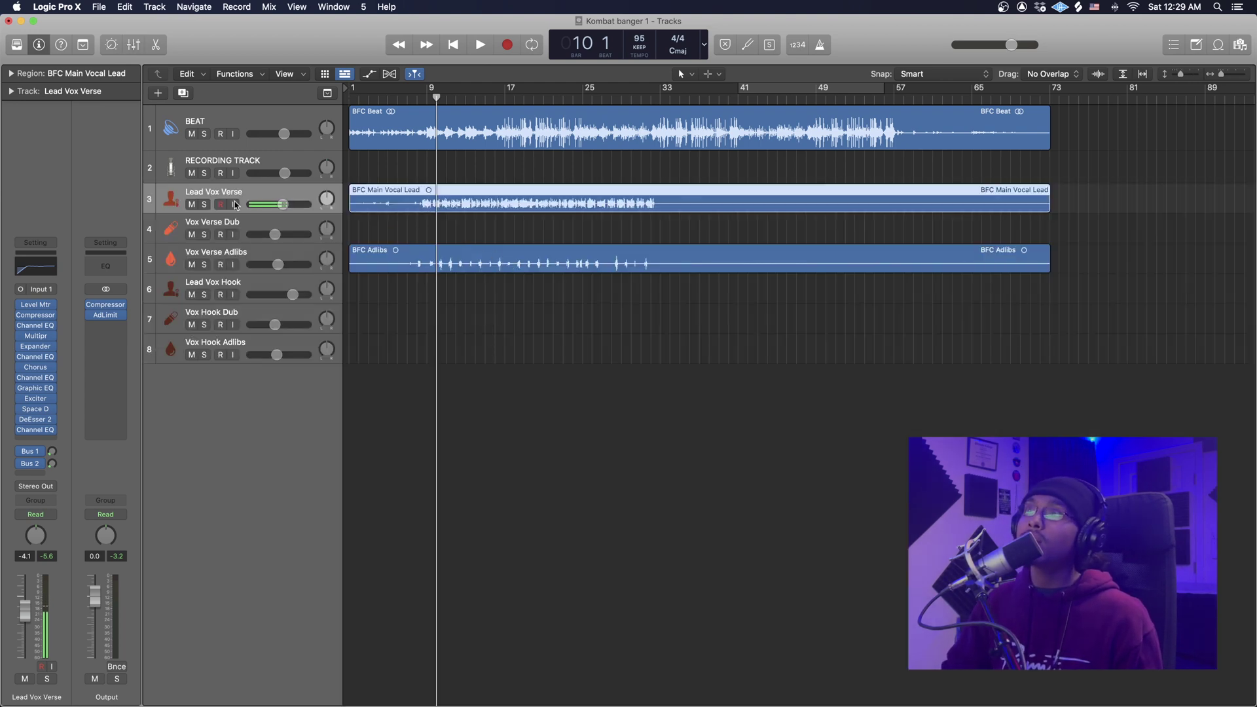
{"action": "key", "text": "x"}
{"action": "key", "text": "x"}
{"action": "left_click", "coordinate": [457, 321]}
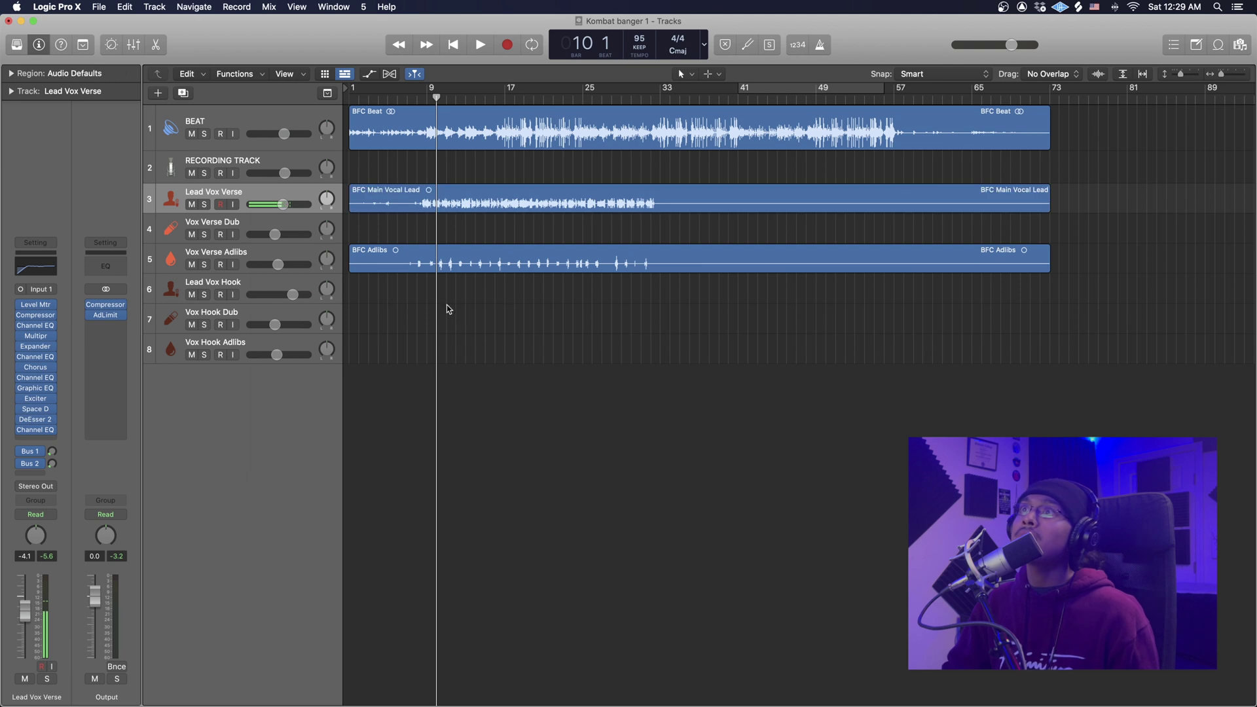
- Browse the Clear Vocal PRESETS among the user channel strip settings and apply Male Rap Warm to the Lead Vox Verse track
{"action": "left_click", "coordinate": [334, 203]}
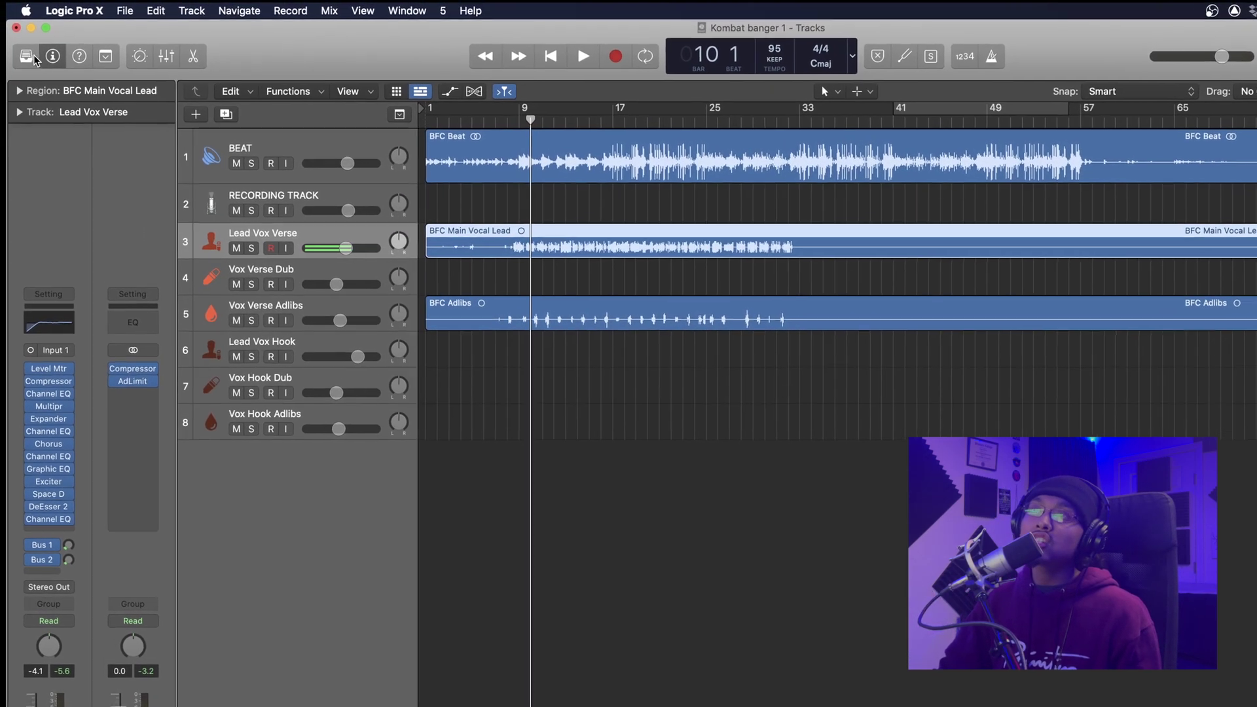
{"action": "left_click", "coordinate": [31, 65]}
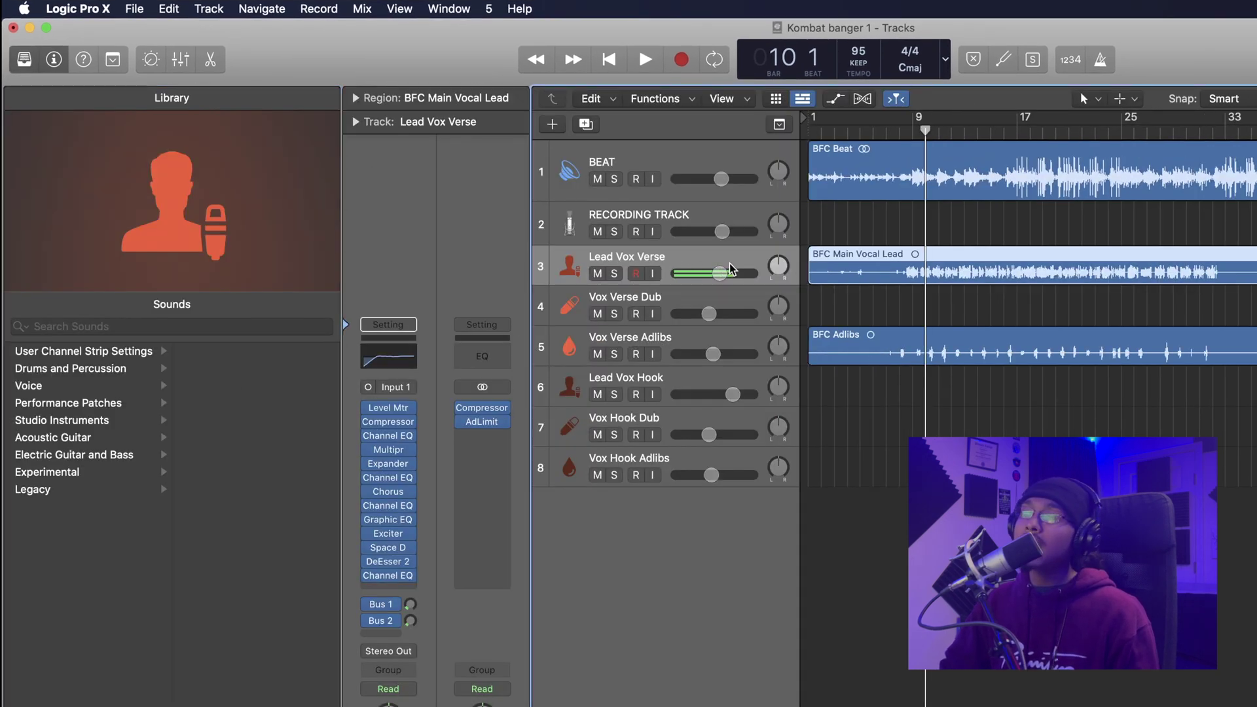
{"action": "left_click", "coordinate": [55, 351]}
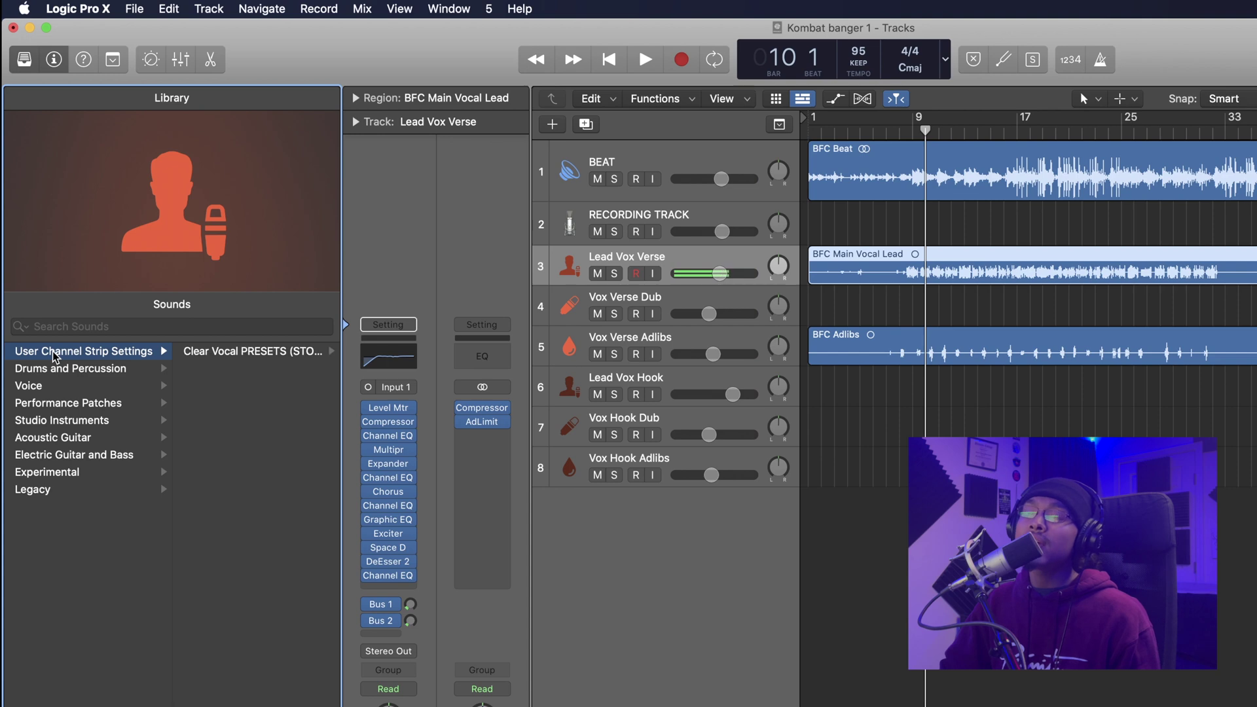
{"action": "left_click", "coordinate": [225, 351]}
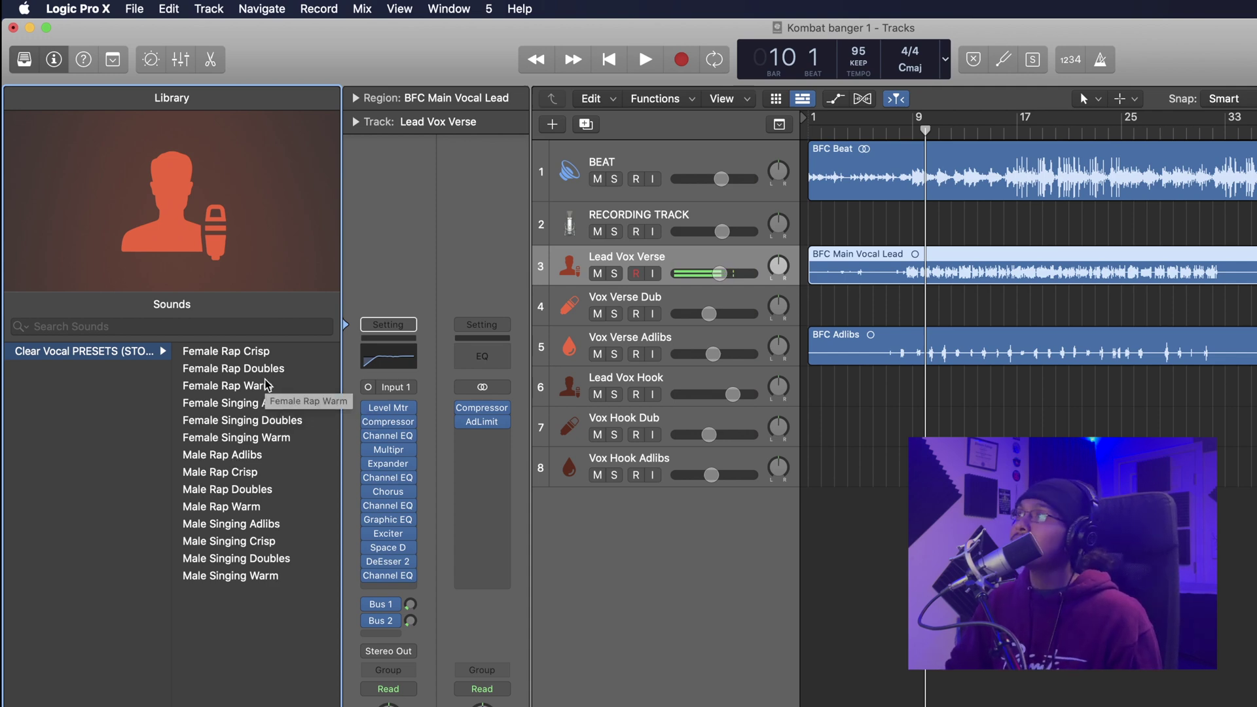
{"action": "left_click", "coordinate": [242, 350]}
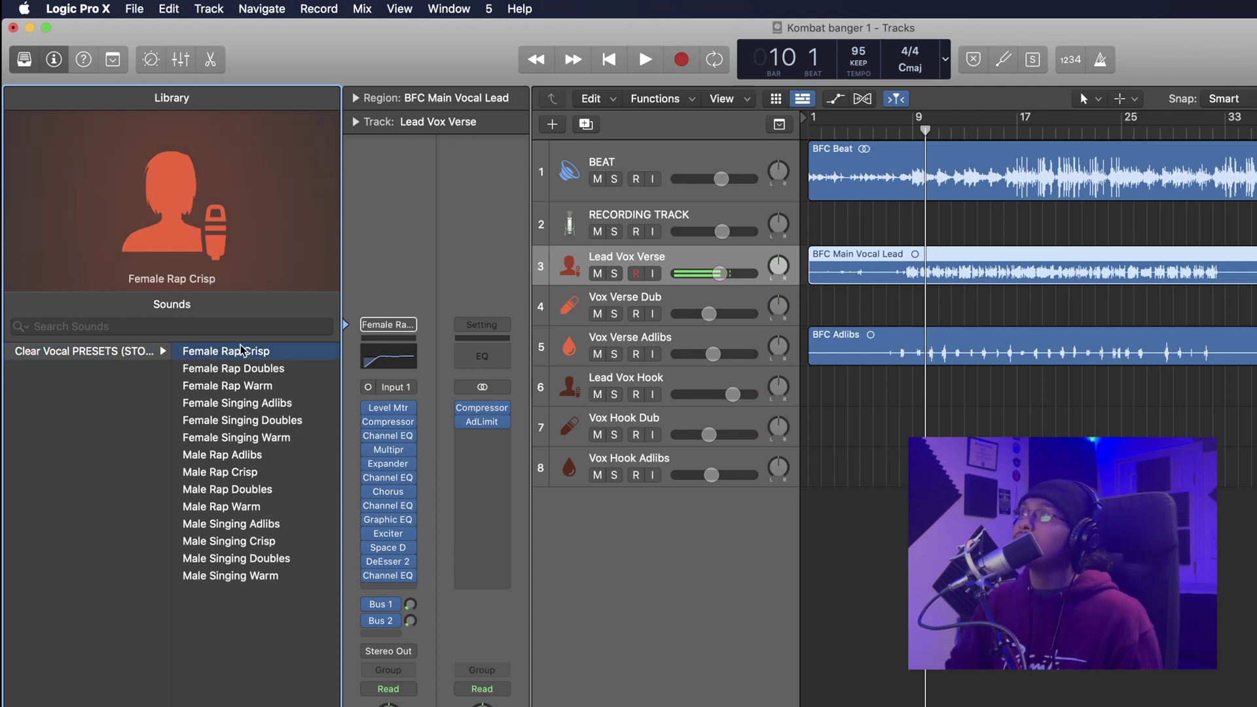
{"action": "left_click", "coordinate": [223, 471]}
{"action": "left_click", "coordinate": [239, 507]}
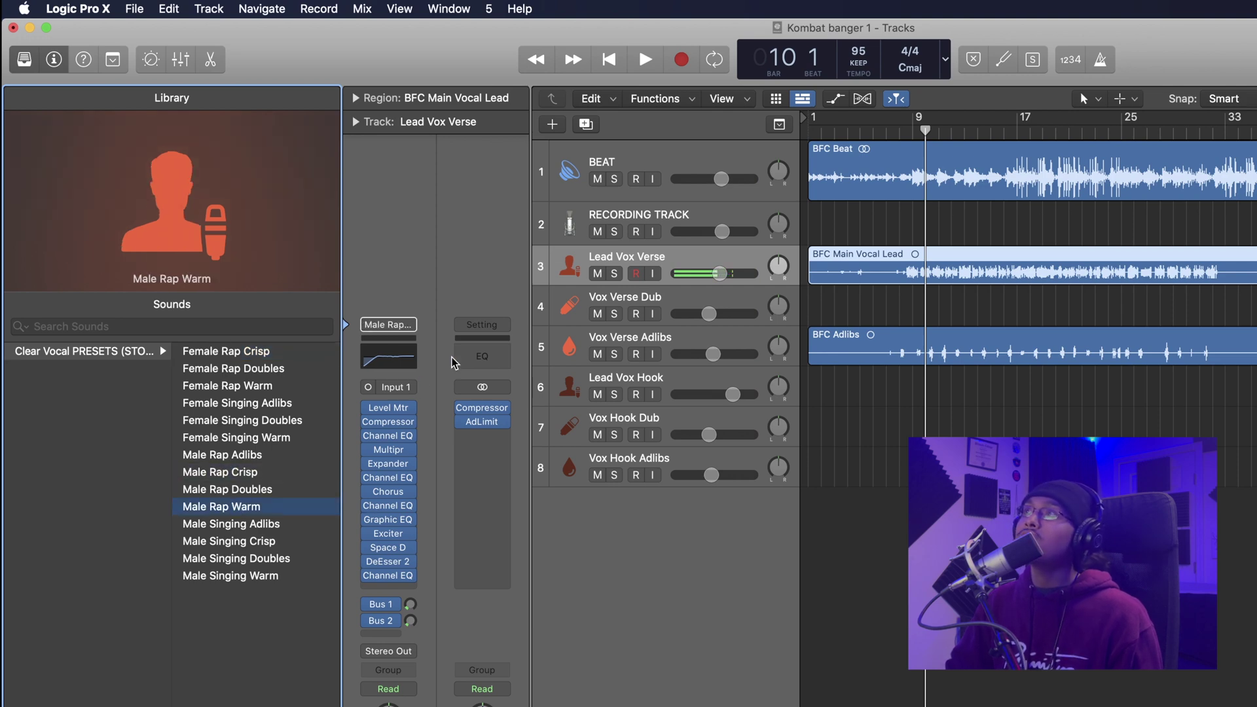
- Create one new audio track on Input 1 and open the Clear Vocal PRESETS in its user channel strip settings
{"action": "left_click", "coordinate": [553, 125]}
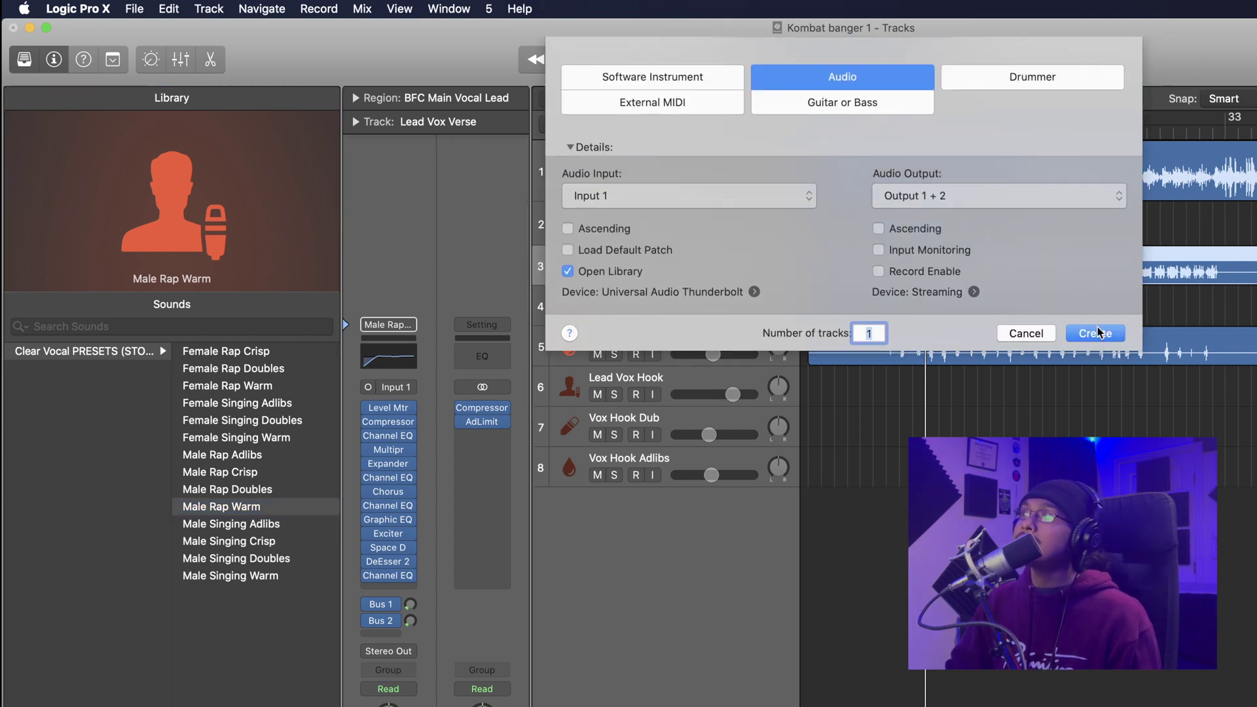
{"action": "left_click", "coordinate": [1098, 332]}
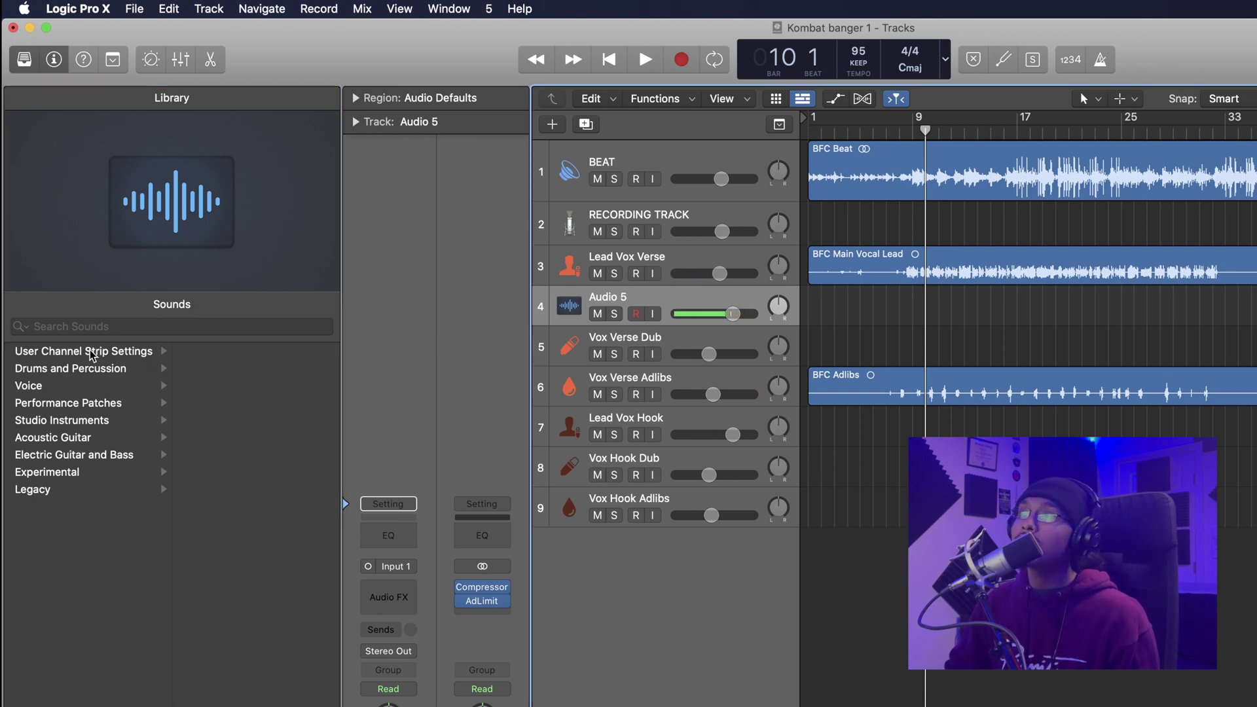
{"action": "left_click", "coordinate": [126, 354]}
{"action": "left_click", "coordinate": [261, 350]}
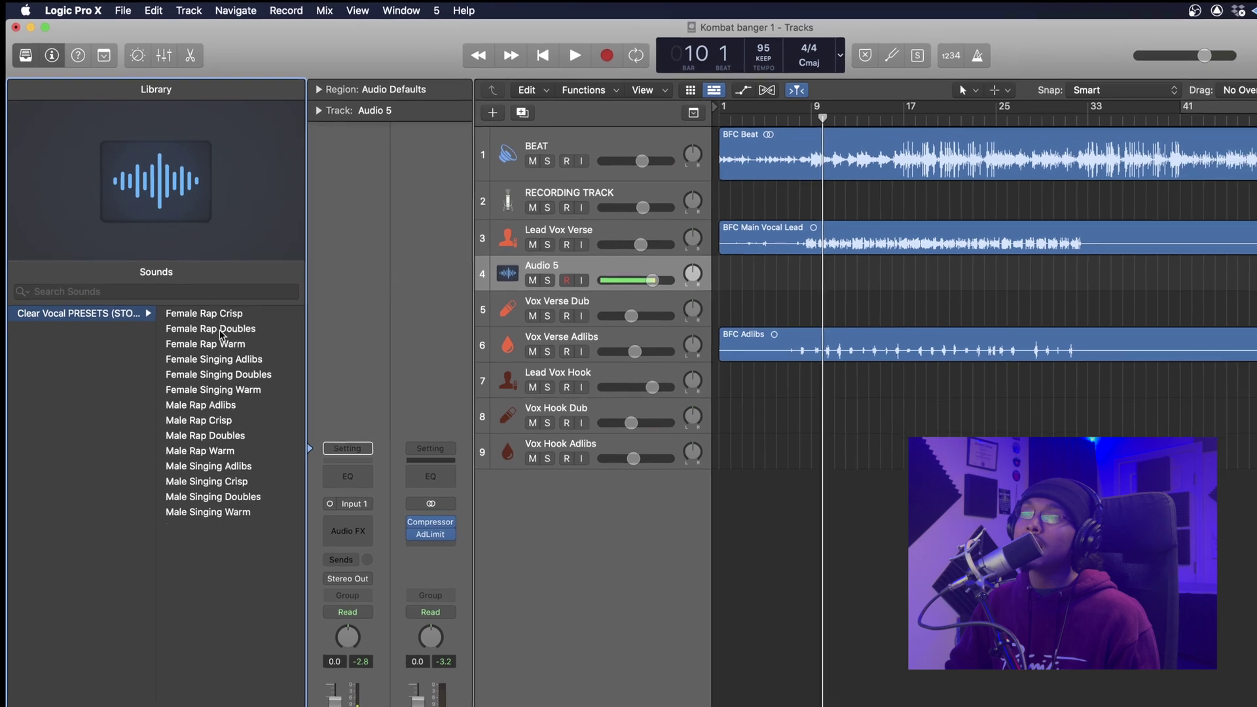
{"action": "left_click", "coordinate": [233, 363]}
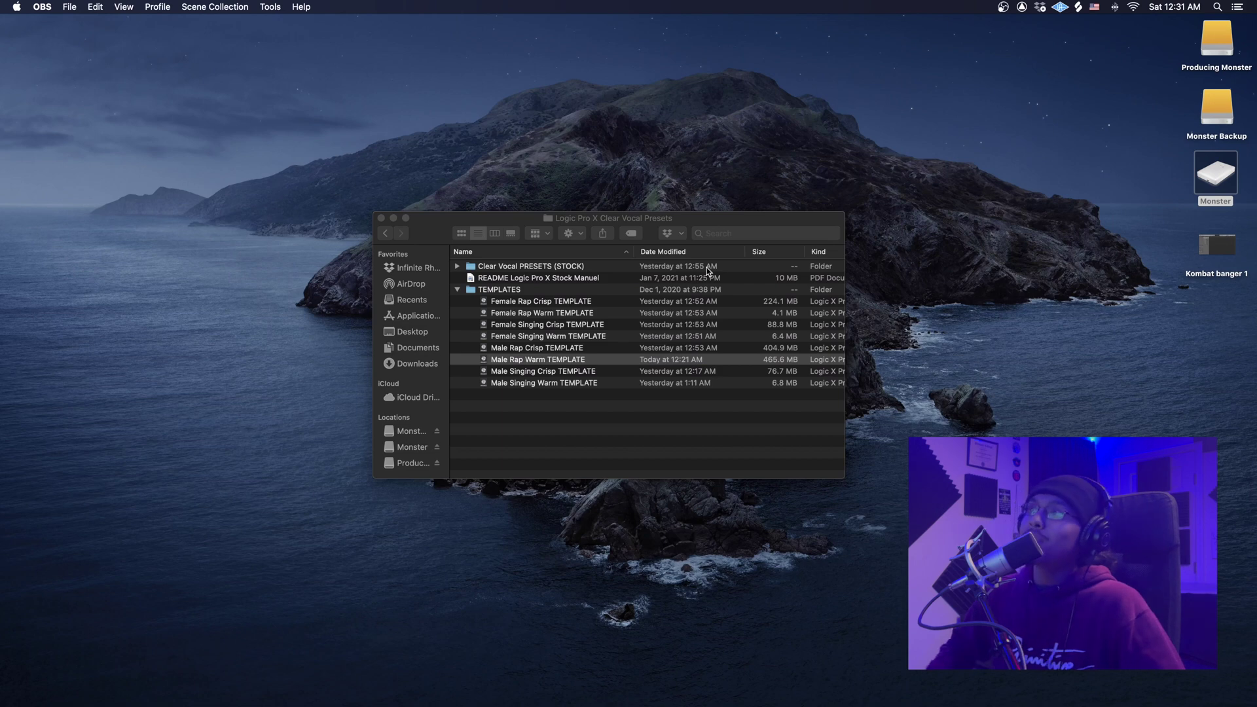
- Open the Female Singing Warm TEMPLATE project from the TEMPLATES folder in Finder
{"action": "scroll", "coordinate": [707, 271], "scroll_direction": "right", "scroll_amount": 2}
{"action": "scroll", "coordinate": [697, 281], "scroll_direction": "left", "scroll_amount": 2}
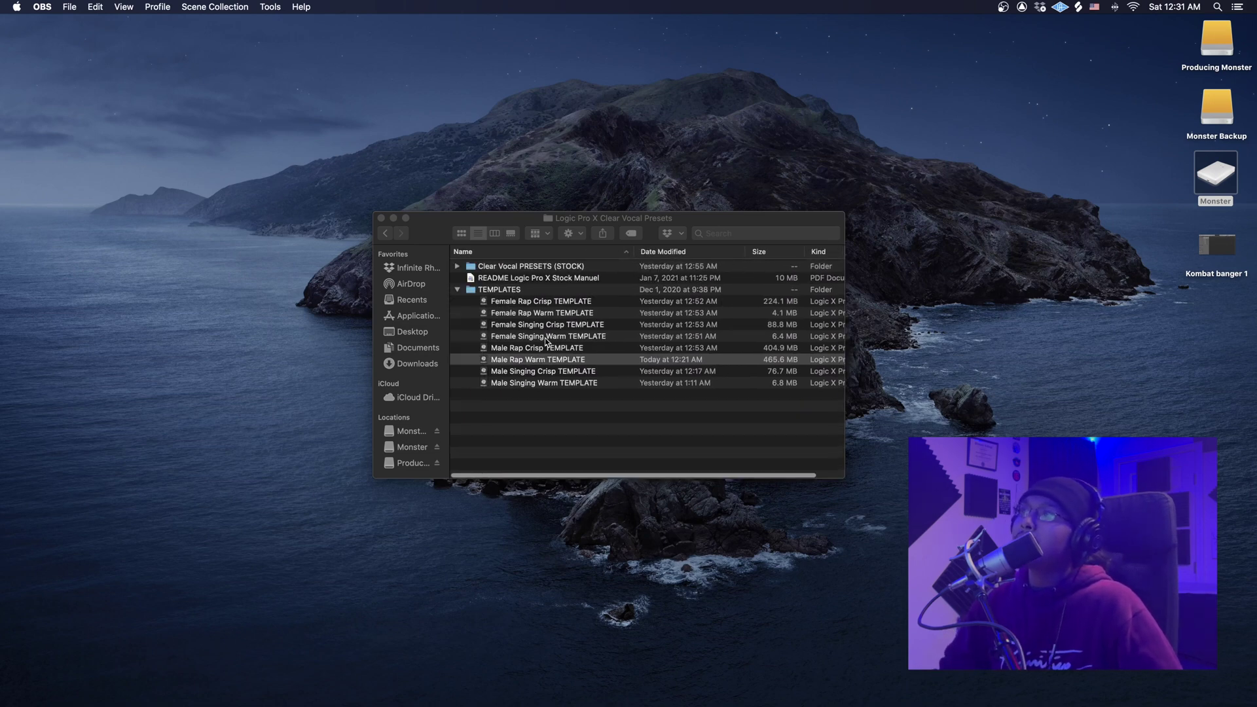
{"action": "left_click", "coordinate": [509, 339]}
{"action": "left_click", "coordinate": [595, 340]}
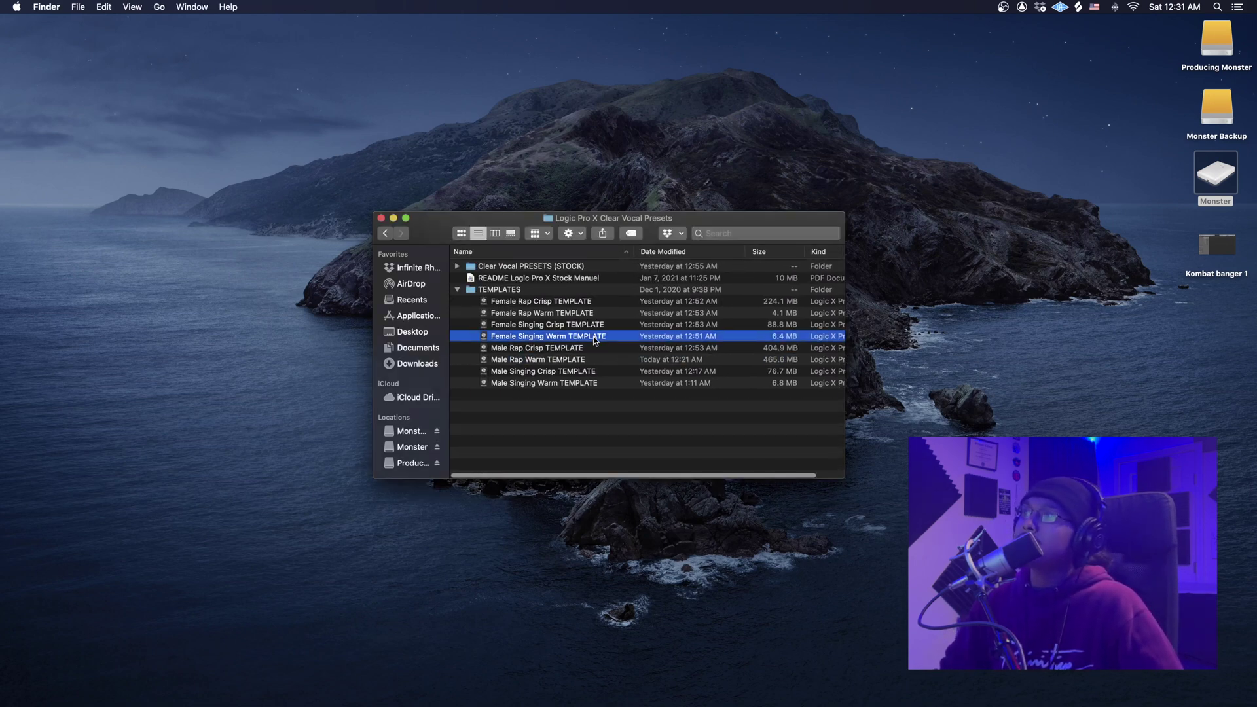
{"action": "double_click", "coordinate": [517, 338]}
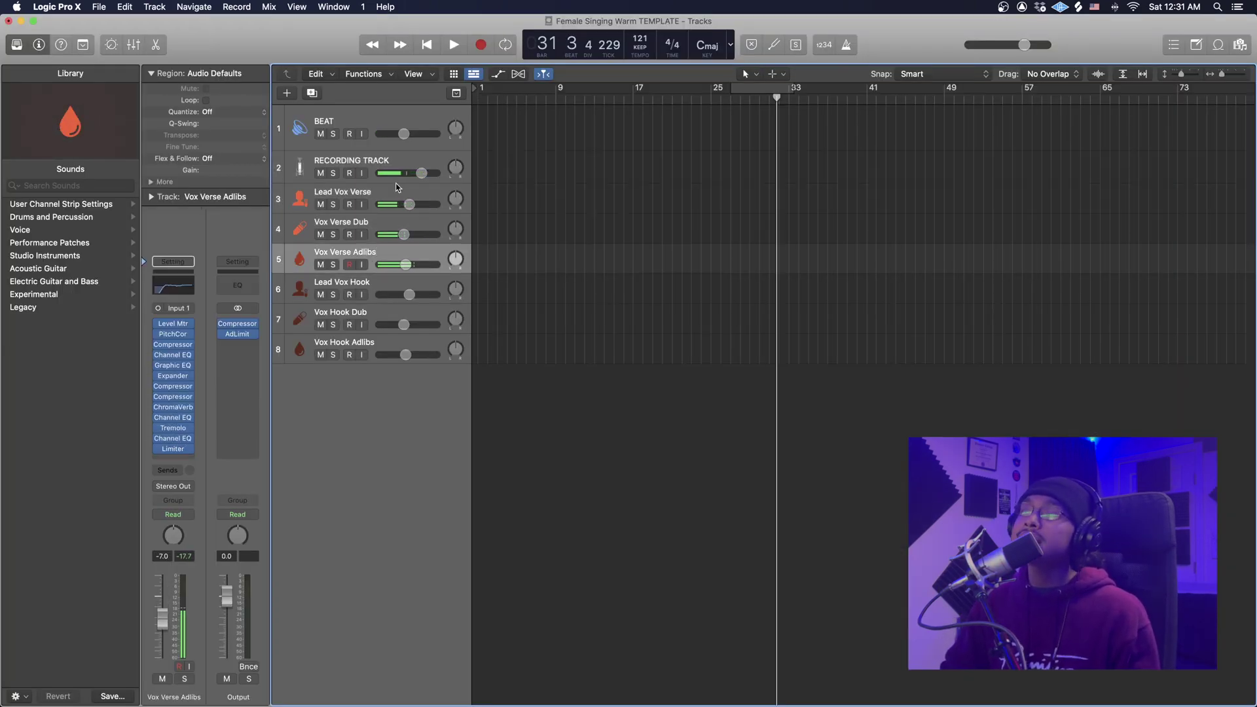
- Save the project under the new name "Kombat banger 2" on the Desktop, organized as a package
{"action": "left_click", "coordinate": [364, 122]}
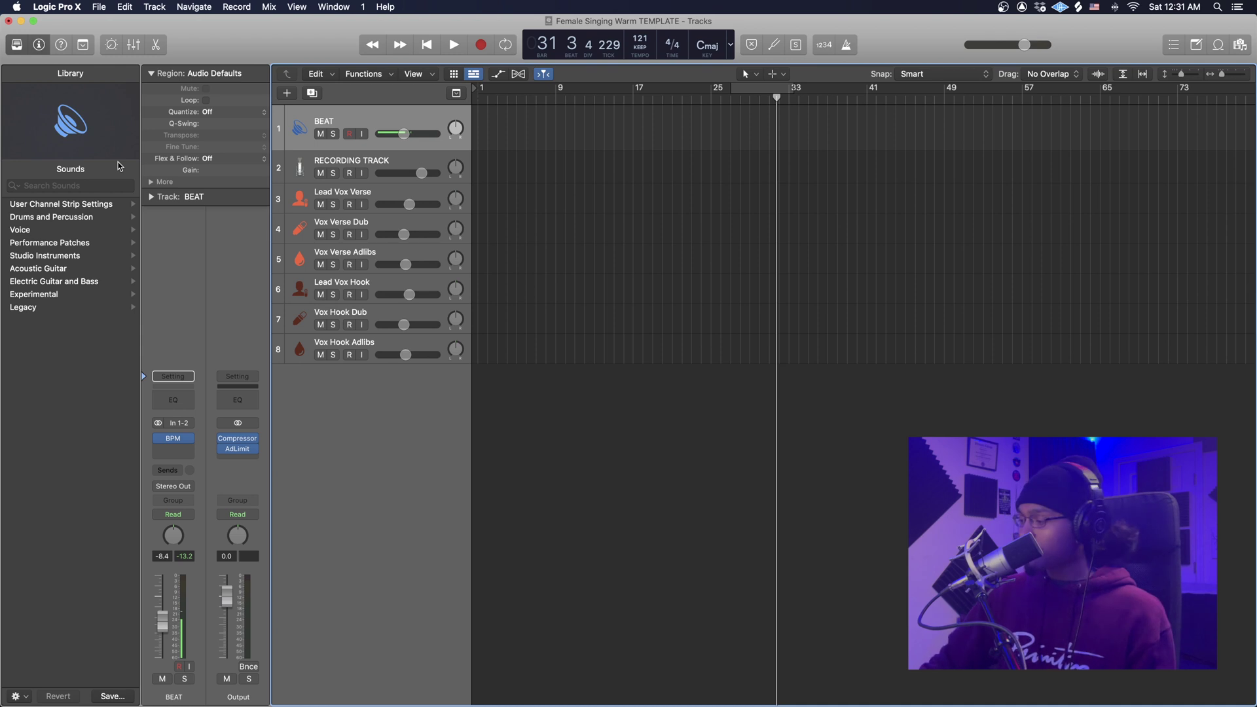
{"action": "left_click", "coordinate": [103, 11]}
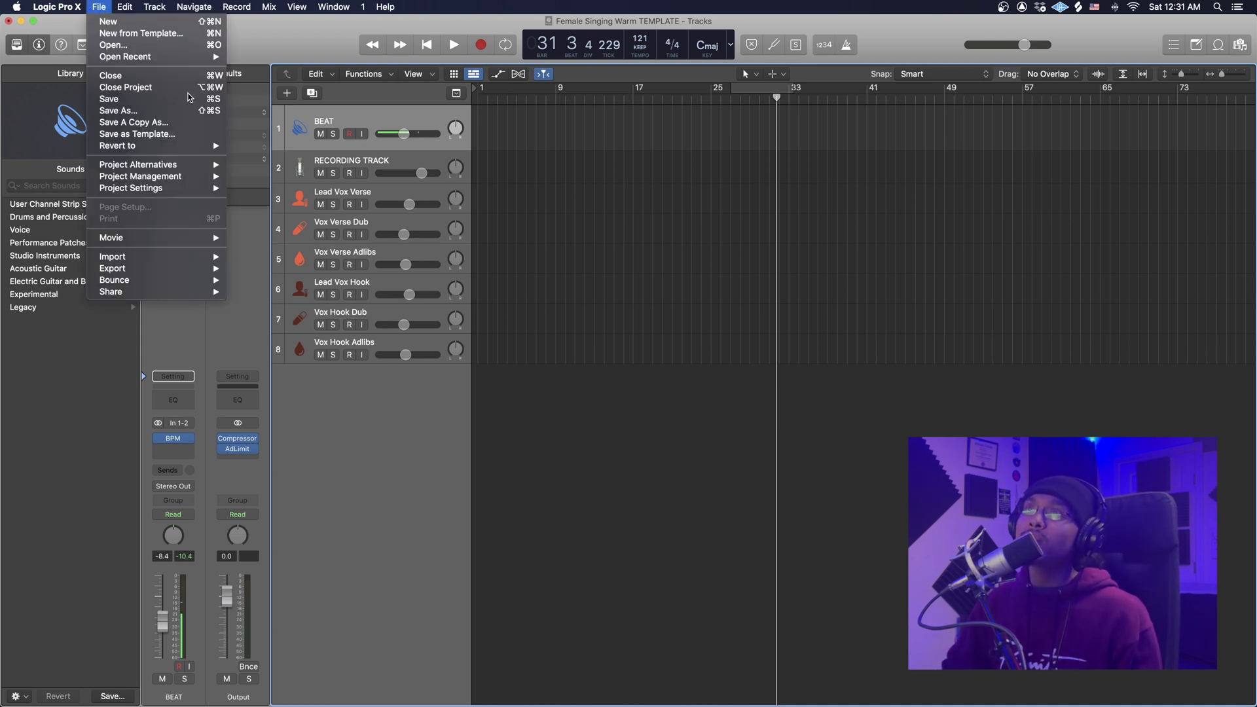
{"action": "left_click", "coordinate": [167, 112]}
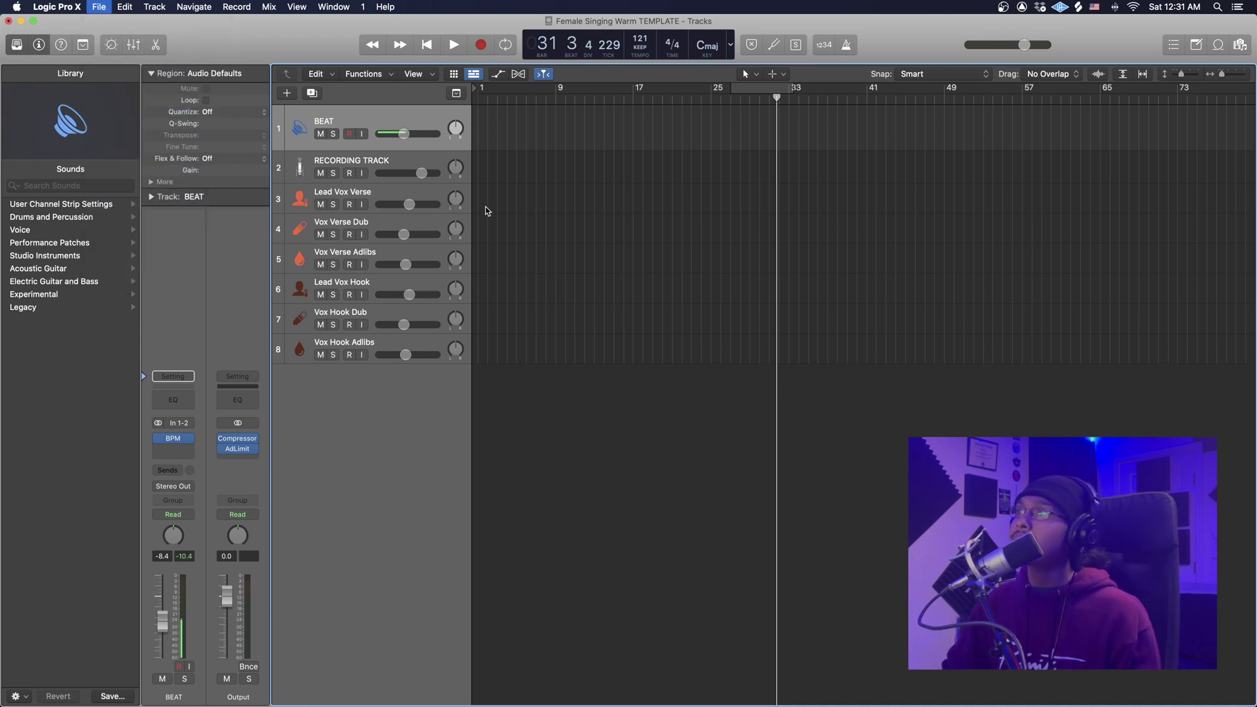
{"action": "left_click", "coordinate": [413, 247]}
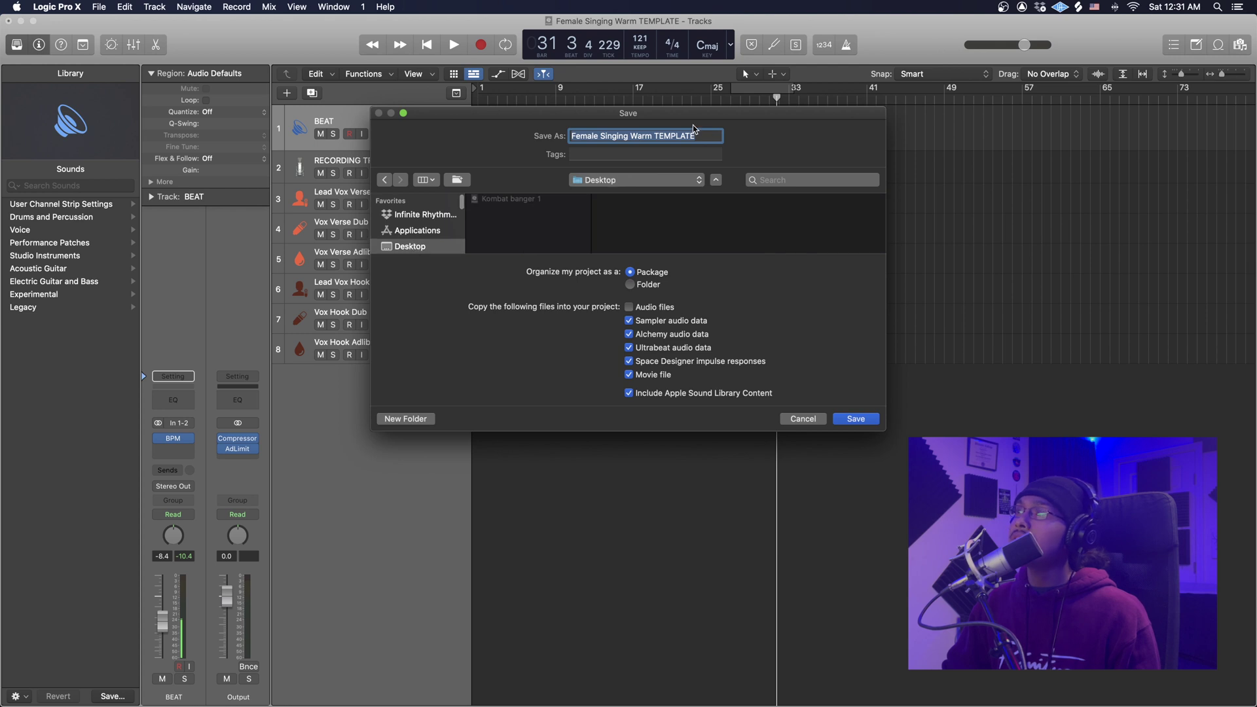
{"action": "type", "text": "Kombat banger 2"}
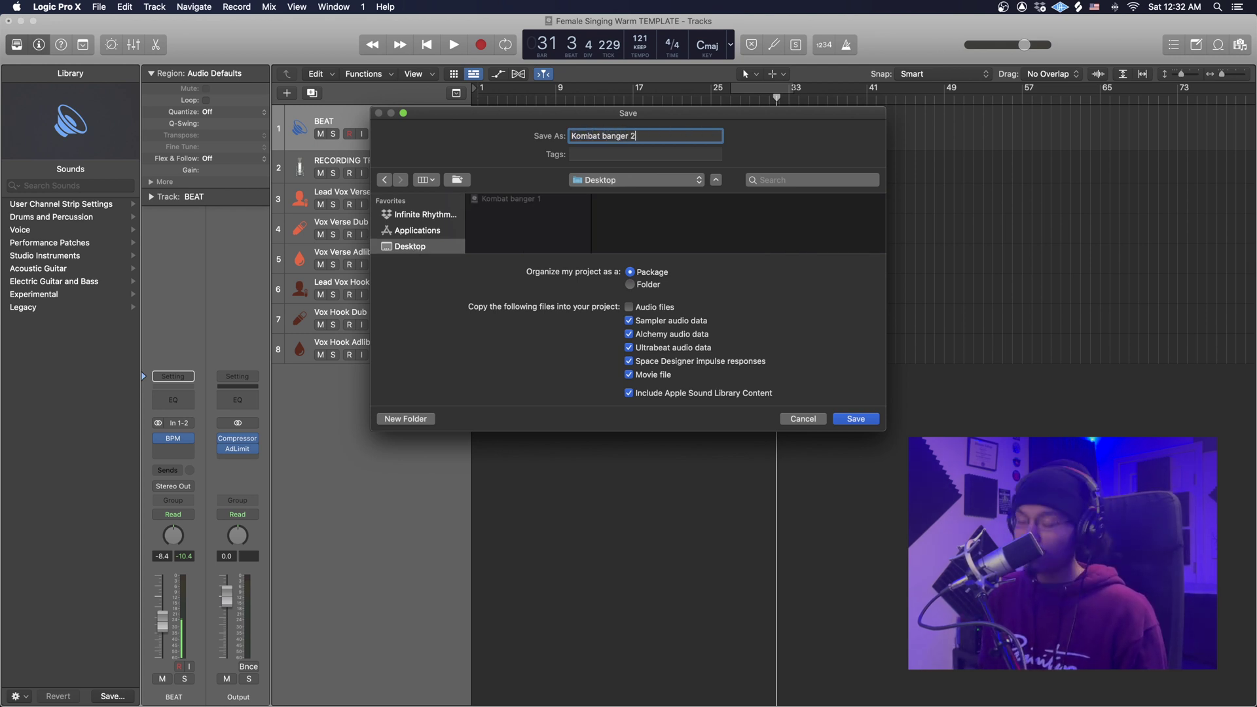
{"action": "key", "text": "Return"}
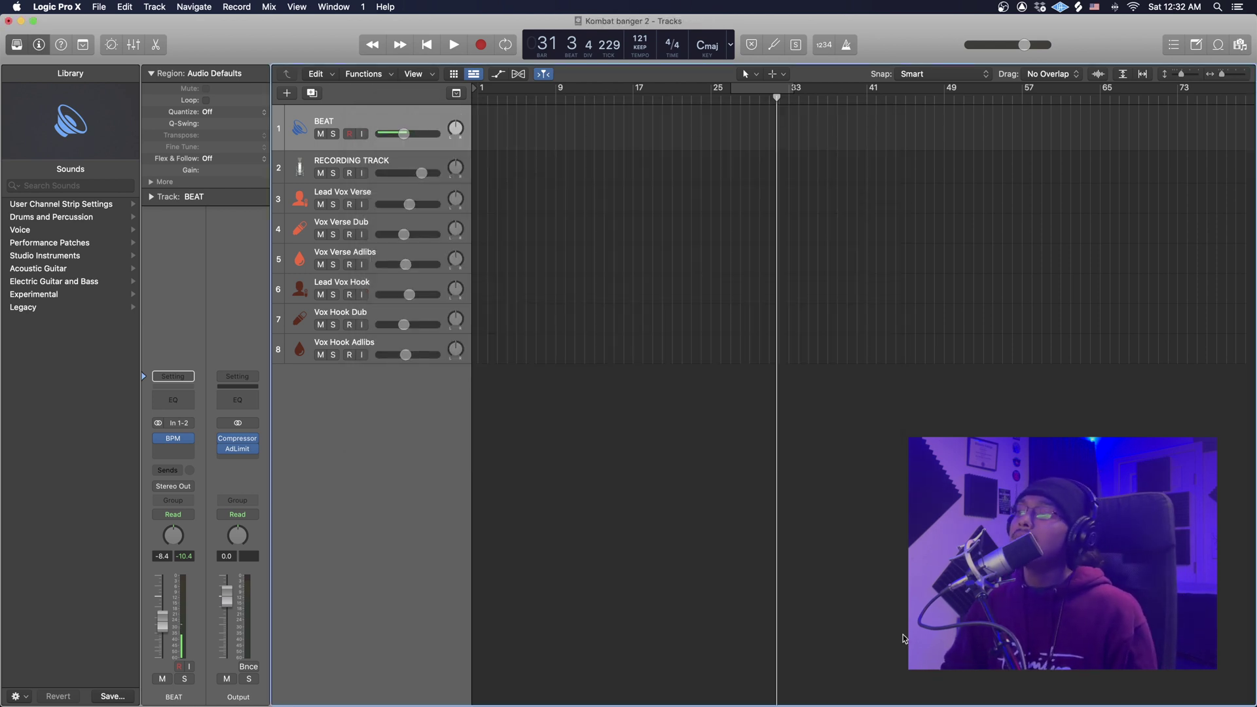
- Place Chell Beat.wav from the Chell Stems folder at bar 1 of the BEAT track and change the project sample rate to 48 kHz
{"action": "mouse_move", "coordinate": [877, 704]}
{"action": "left_click", "coordinate": [1057, 686]}
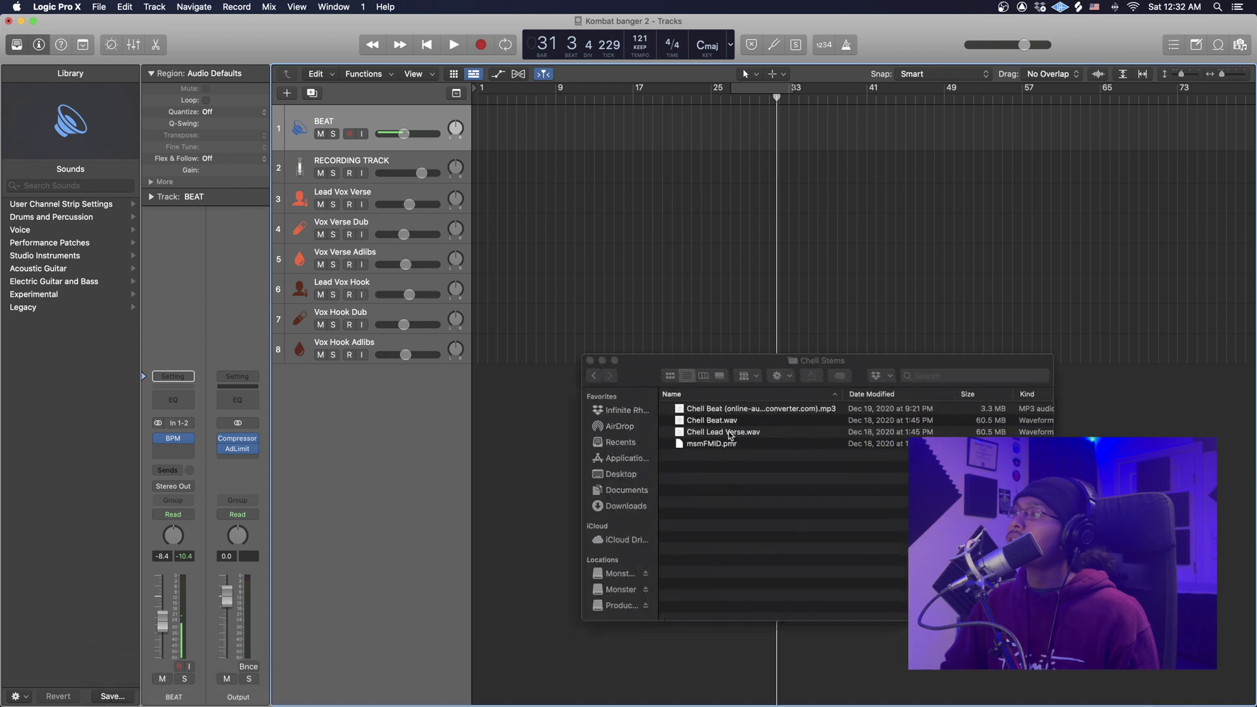
{"action": "left_click_drag", "start_coordinate": [710, 424], "coordinate": [479, 123]}
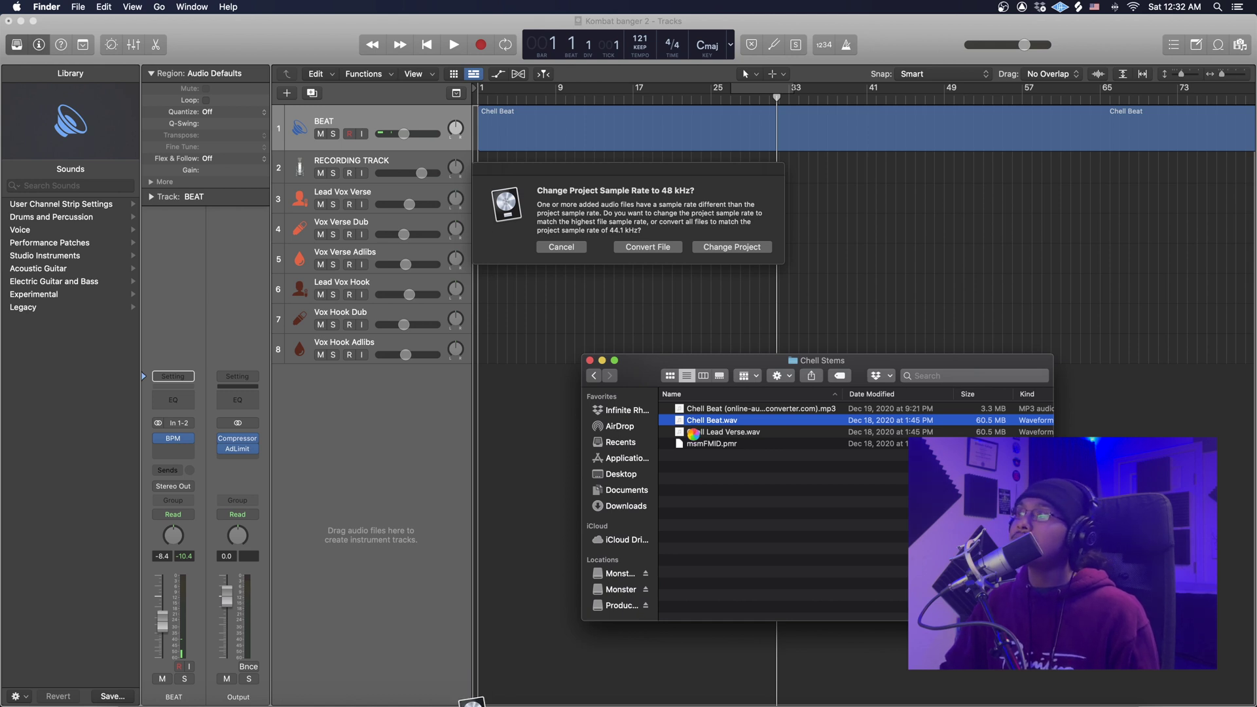
{"action": "left_click", "coordinate": [717, 247]}
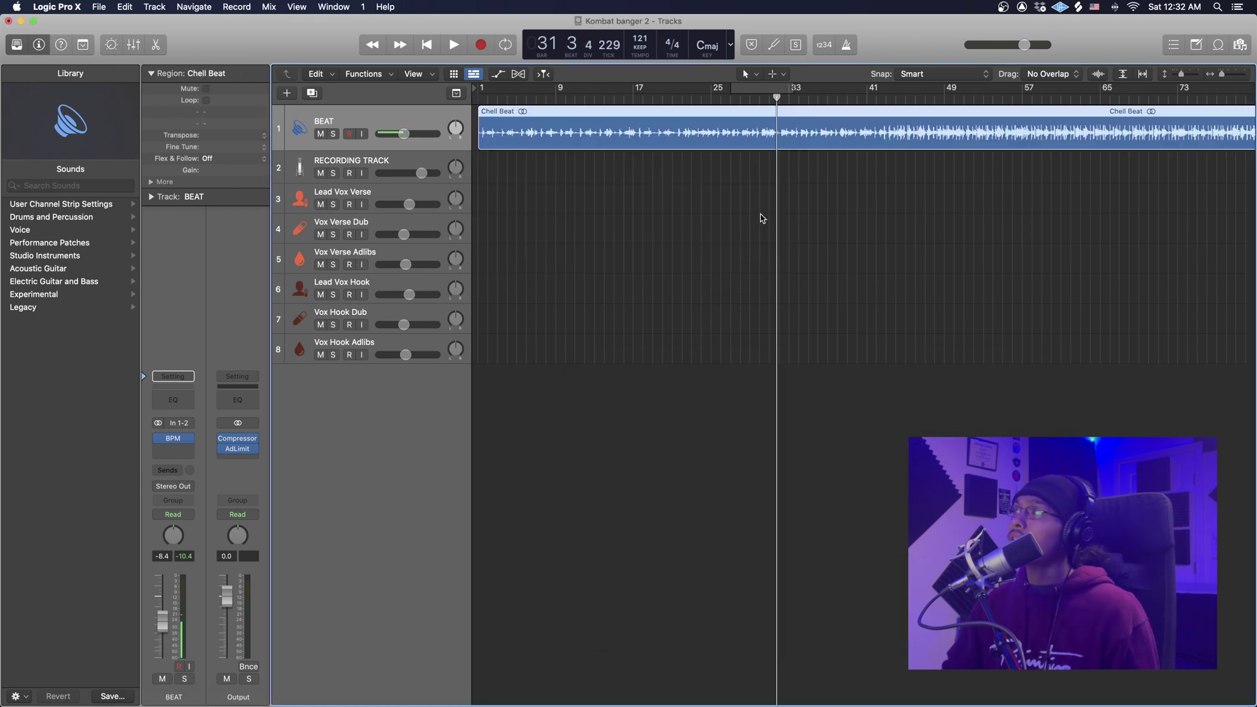
- Play the beat from bar 44 and raise the BEAT track volume to -4.9 dB
{"action": "scroll", "coordinate": [798, 213], "scroll_direction": "right", "scroll_amount": 5}
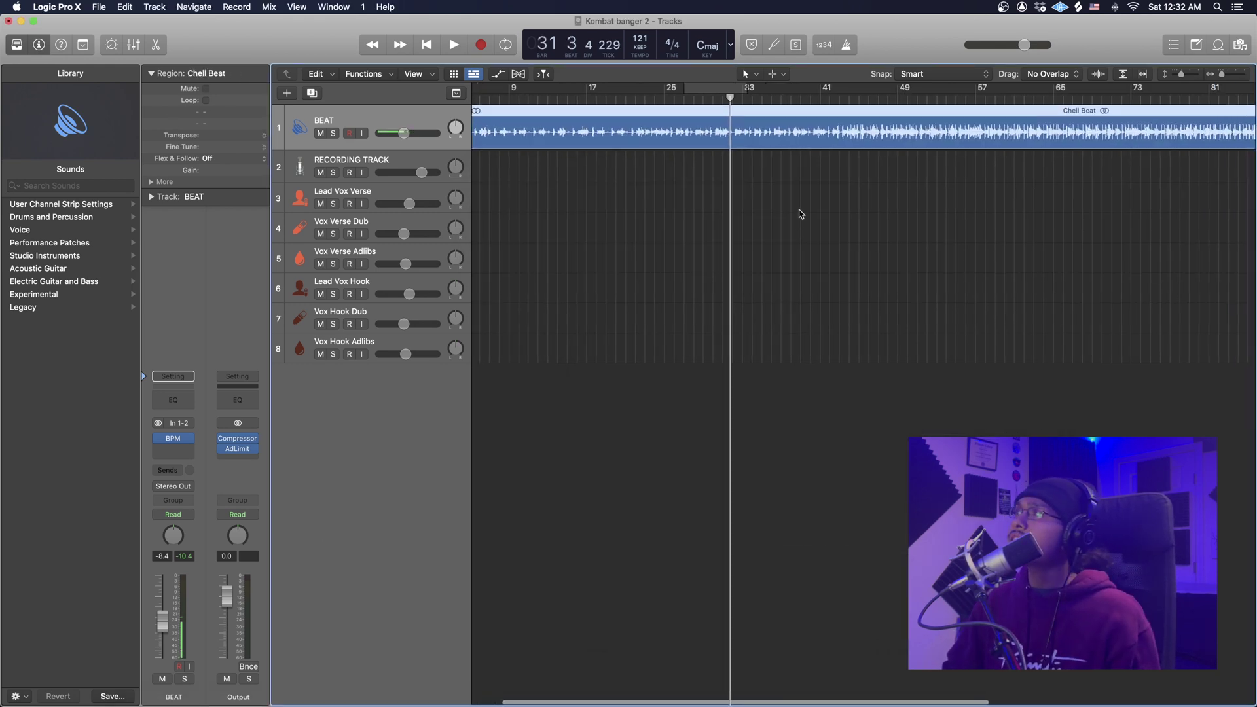
{"action": "left_click", "coordinate": [740, 91]}
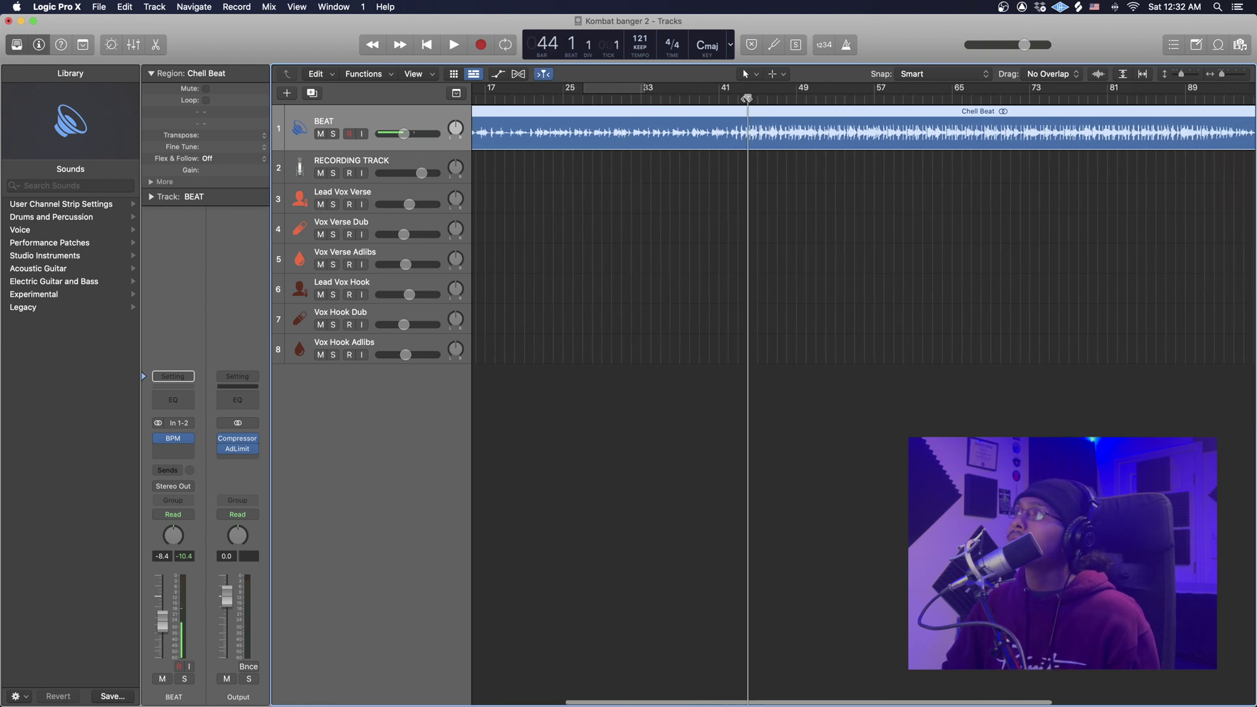
{"action": "key", "text": "space"}
{"action": "scroll", "coordinate": [396, 126], "scroll_direction": "up", "scroll_amount": 5}
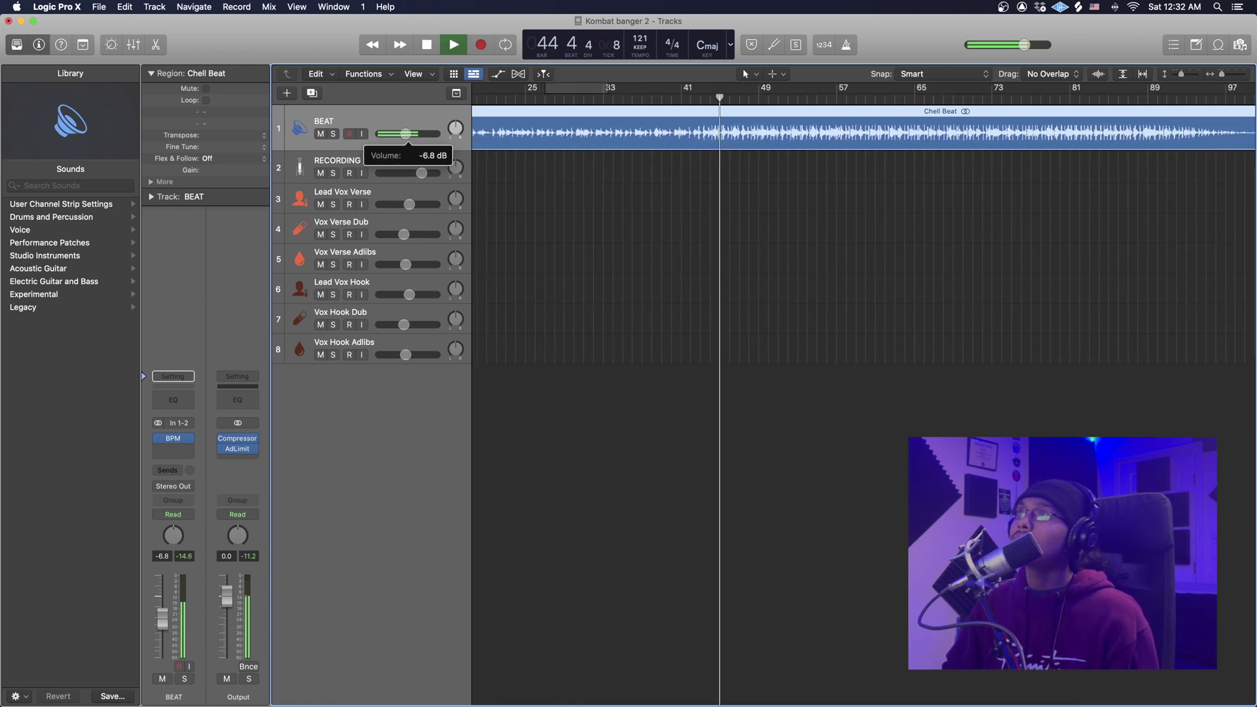
- Measure the beat's tempo with the BEAT track's BPM Counter, restarting the detection and halving the reading, and stop playback
{"action": "left_click", "coordinate": [172, 438]}
{"action": "left_click_drag", "start_coordinate": [541, 172], "coordinate": [979, 195]}
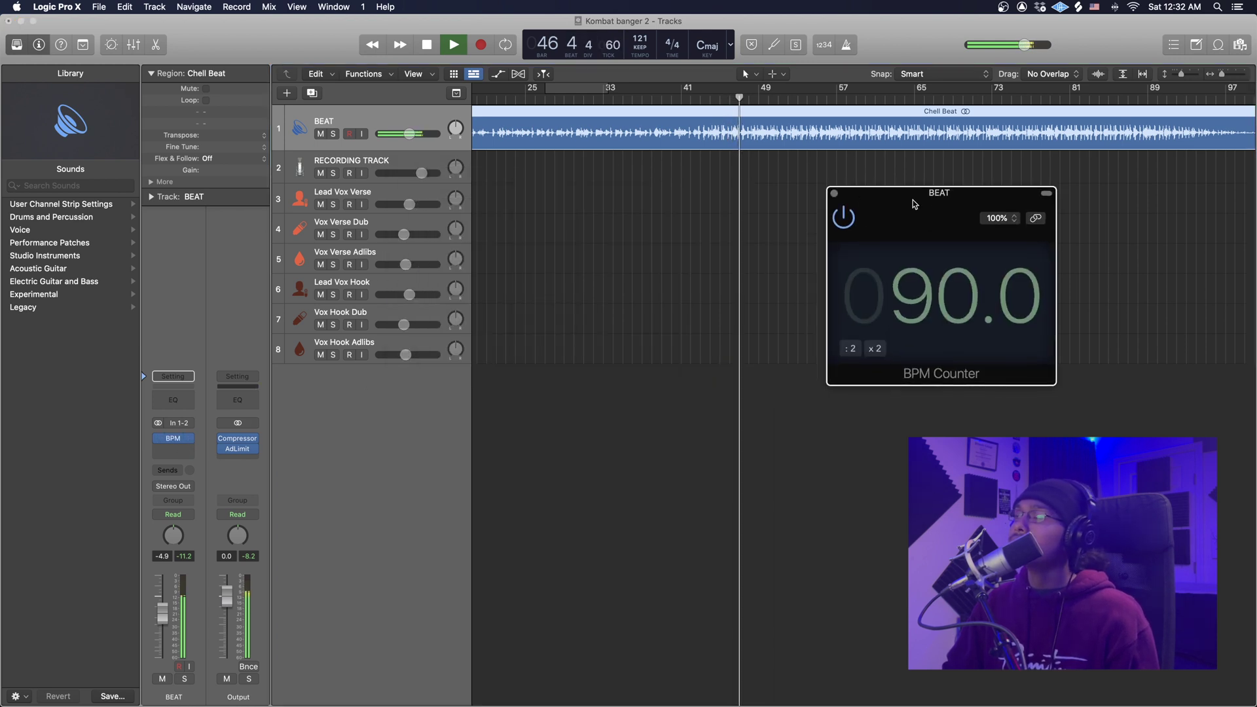
{"action": "left_click", "coordinate": [845, 218]}
{"action": "left_click", "coordinate": [844, 218]}
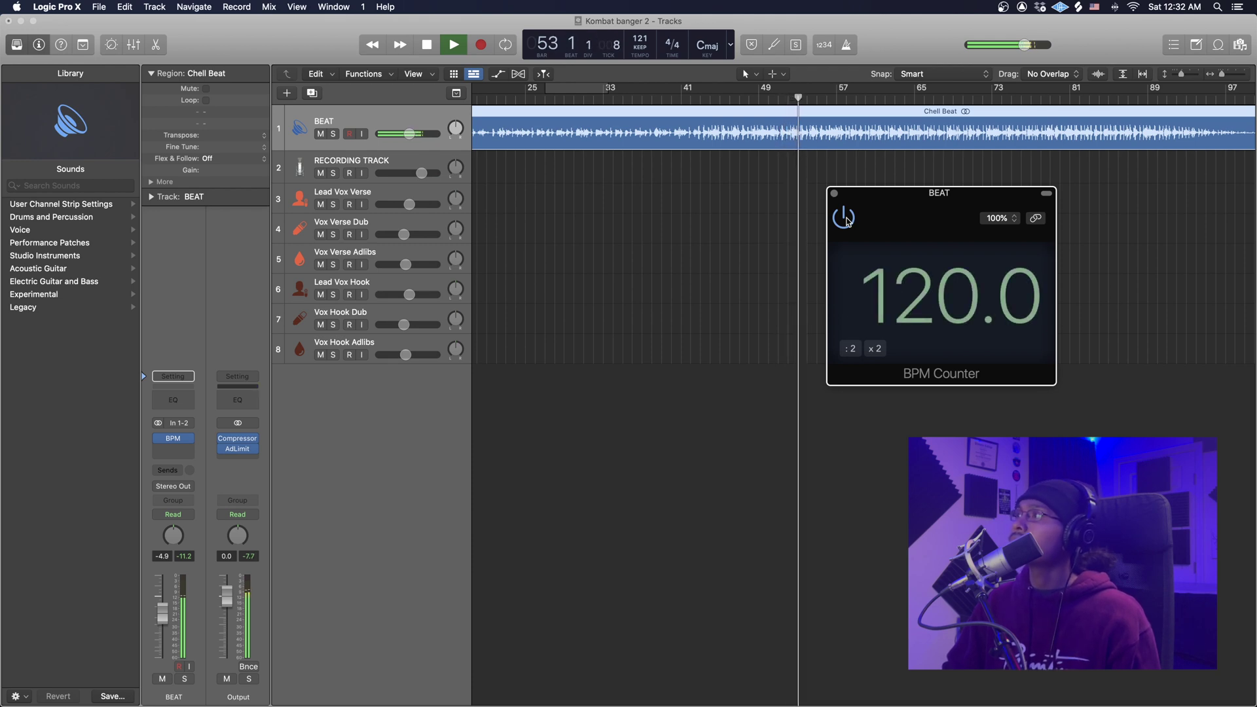
{"action": "left_click", "coordinate": [851, 349]}
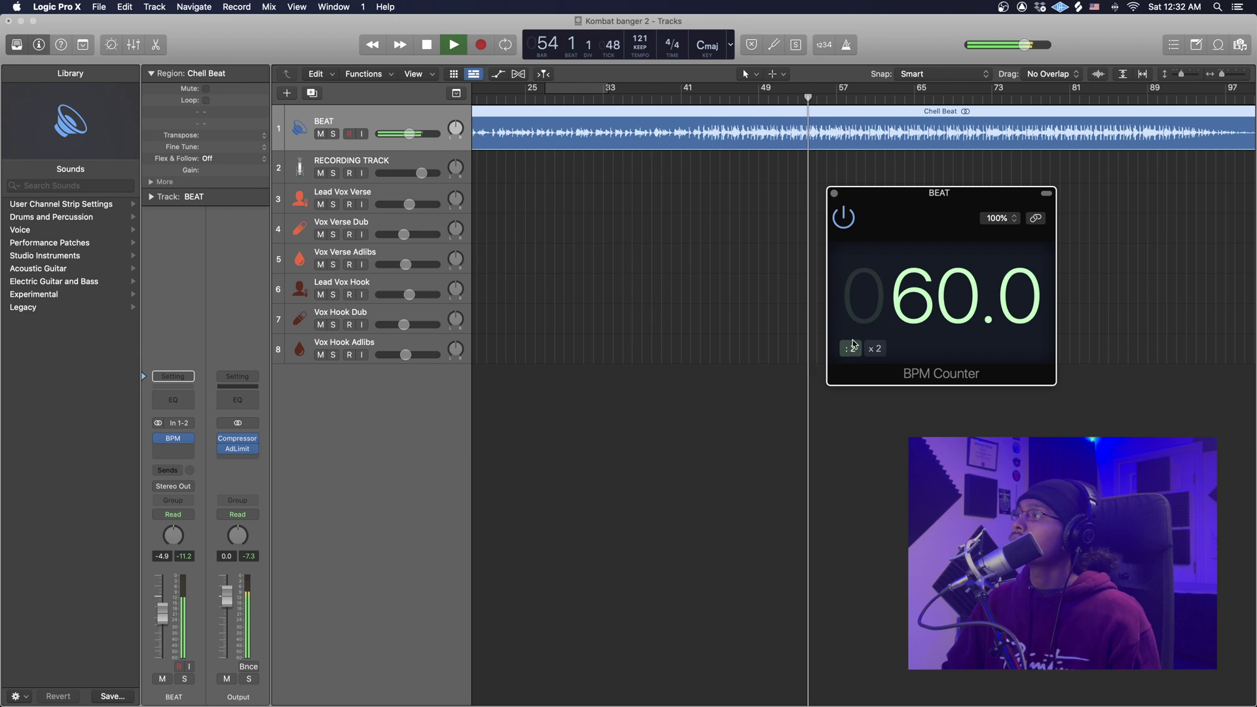
{"action": "left_click", "coordinate": [852, 349]}
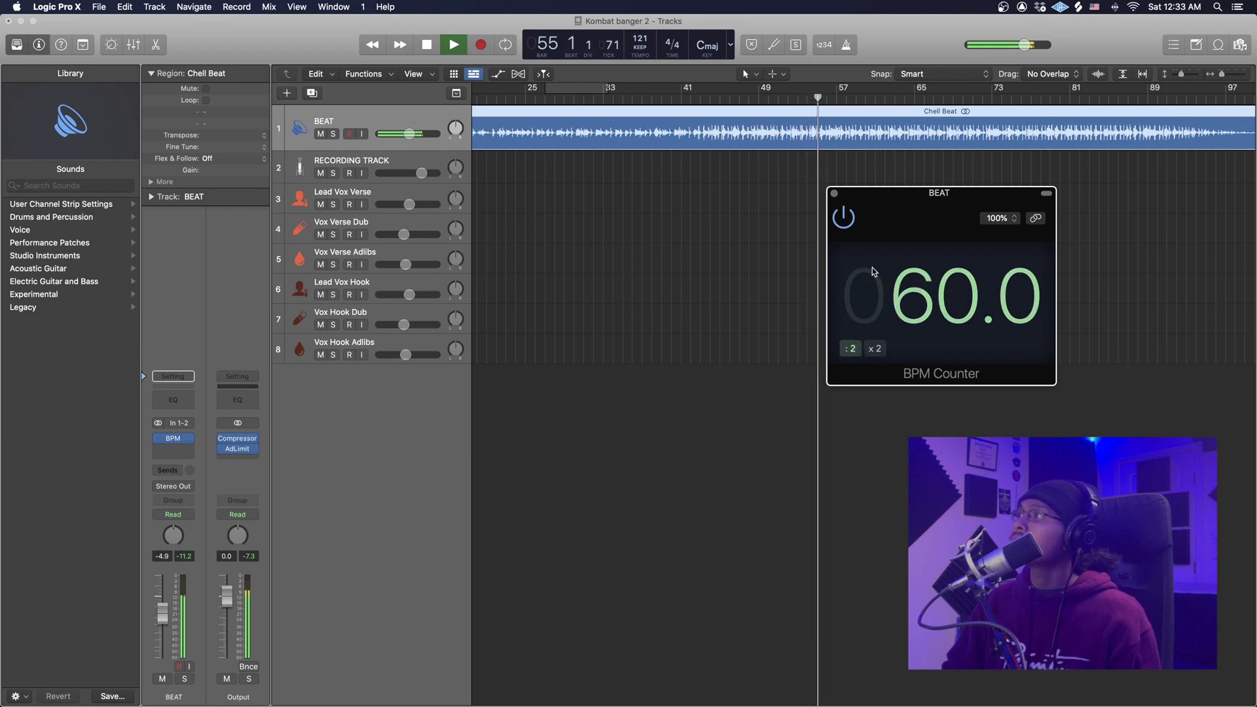
{"action": "key", "text": "space"}
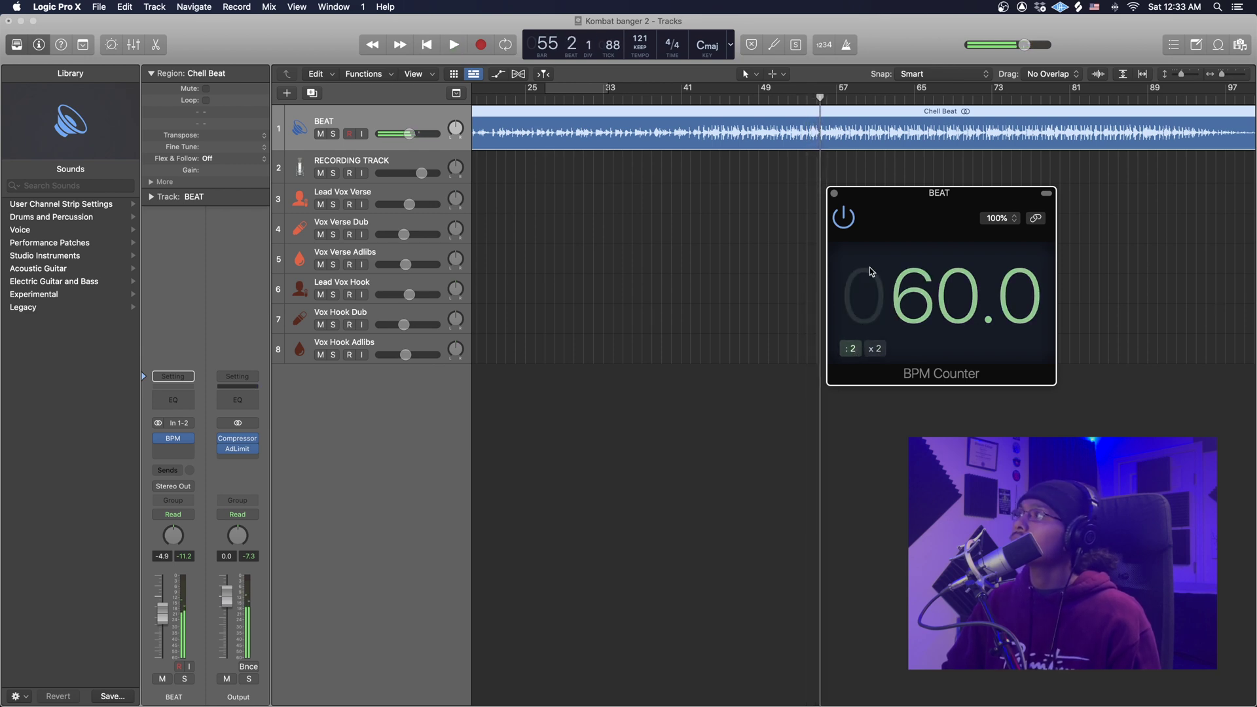
{"action": "left_click", "coordinate": [834, 193]}
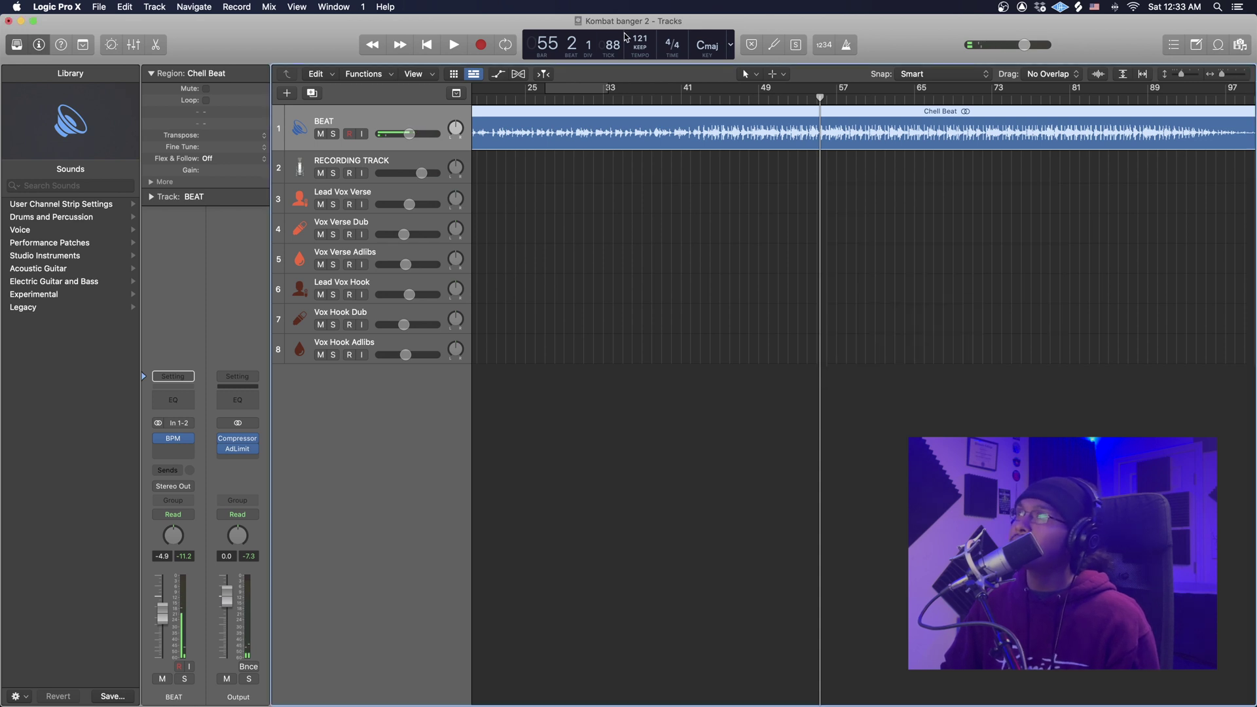
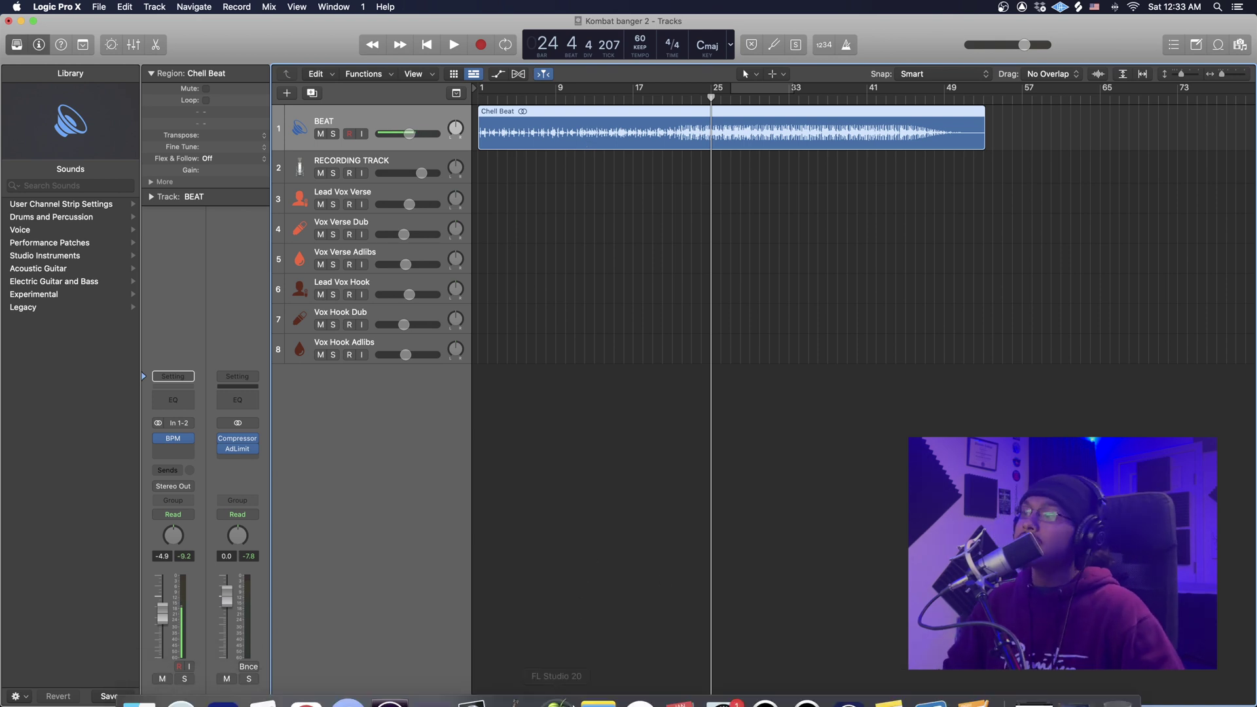
- Switch to audiokeychain.com in Chrome, place the Chell Stems folder window beside it and try to add Chell Beat.wav to the dropzone
{"action": "left_click", "coordinate": [303, 688]}
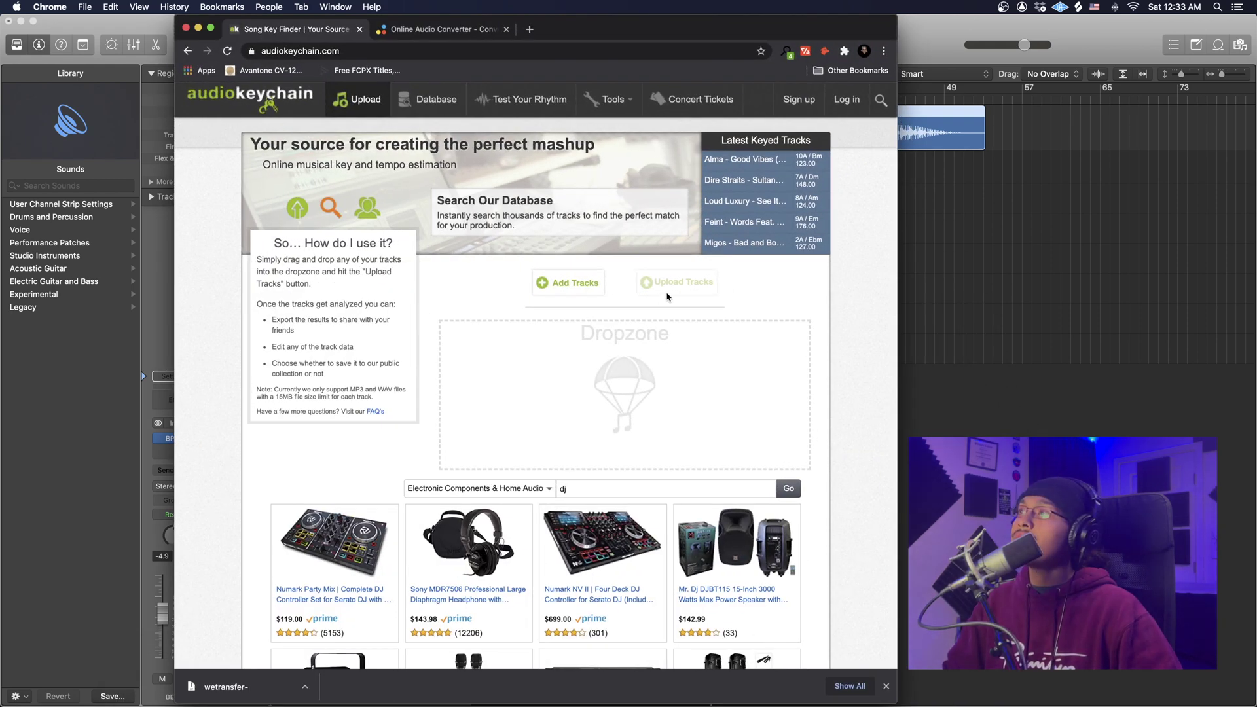
{"action": "left_click", "coordinate": [438, 31]}
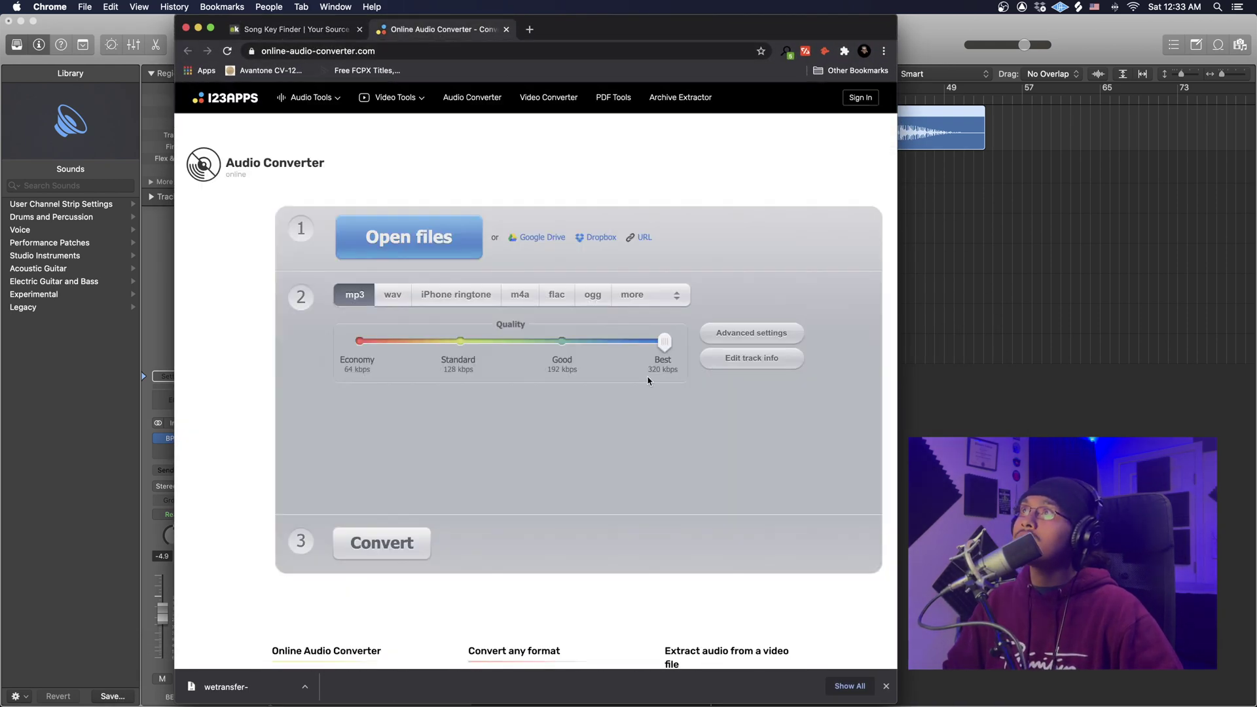
{"action": "left_click", "coordinate": [295, 29]}
{"action": "left_click", "coordinate": [198, 677]}
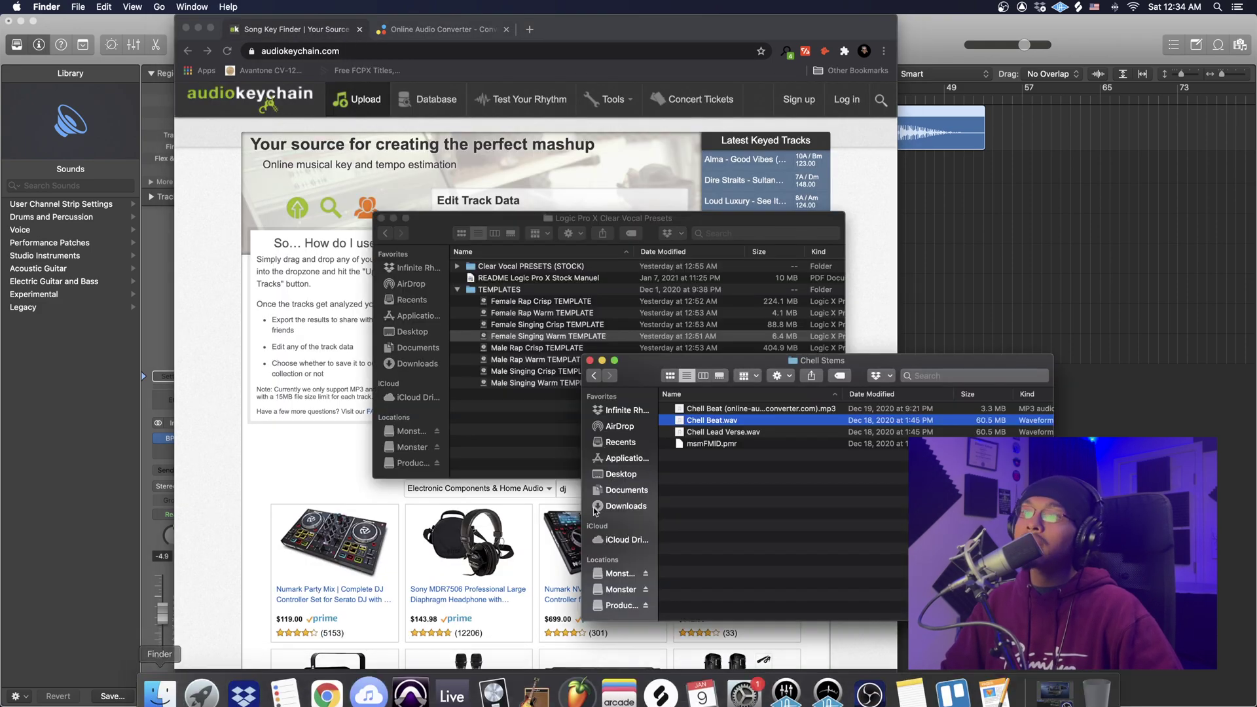
{"action": "left_click_drag", "start_coordinate": [631, 381], "coordinate": [812, 328]}
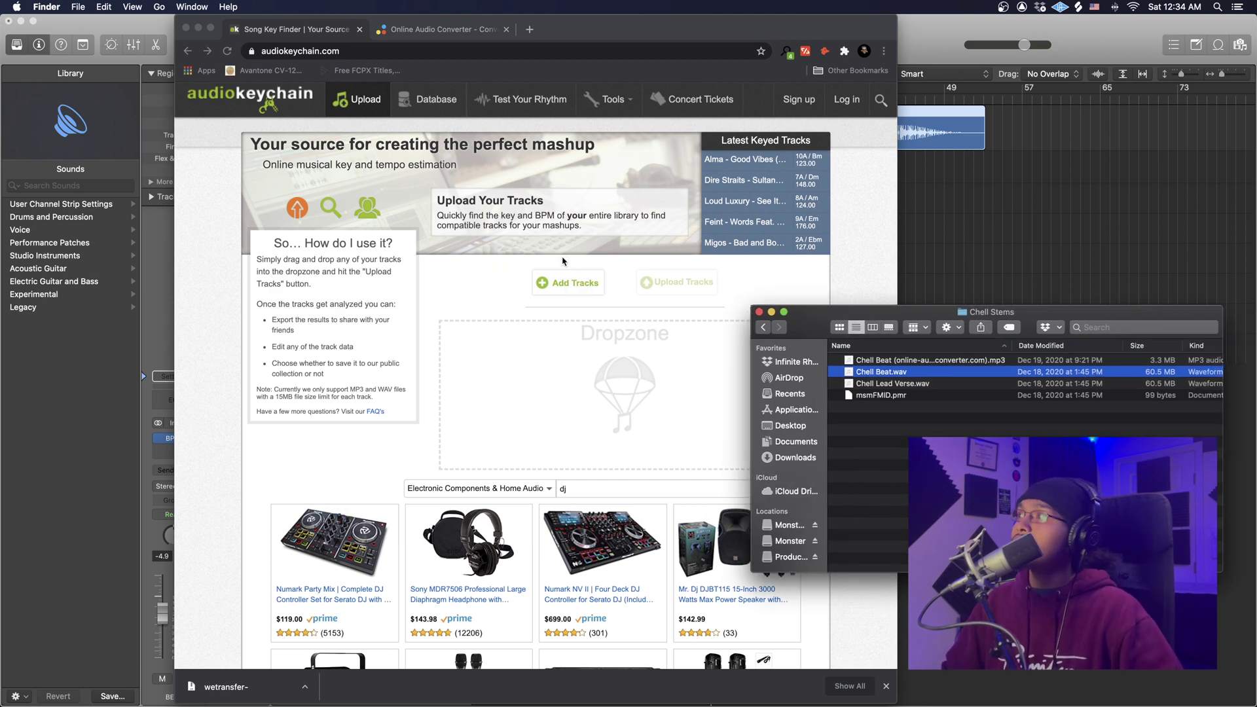
{"action": "left_click_drag", "start_coordinate": [831, 327], "coordinate": [862, 324]}
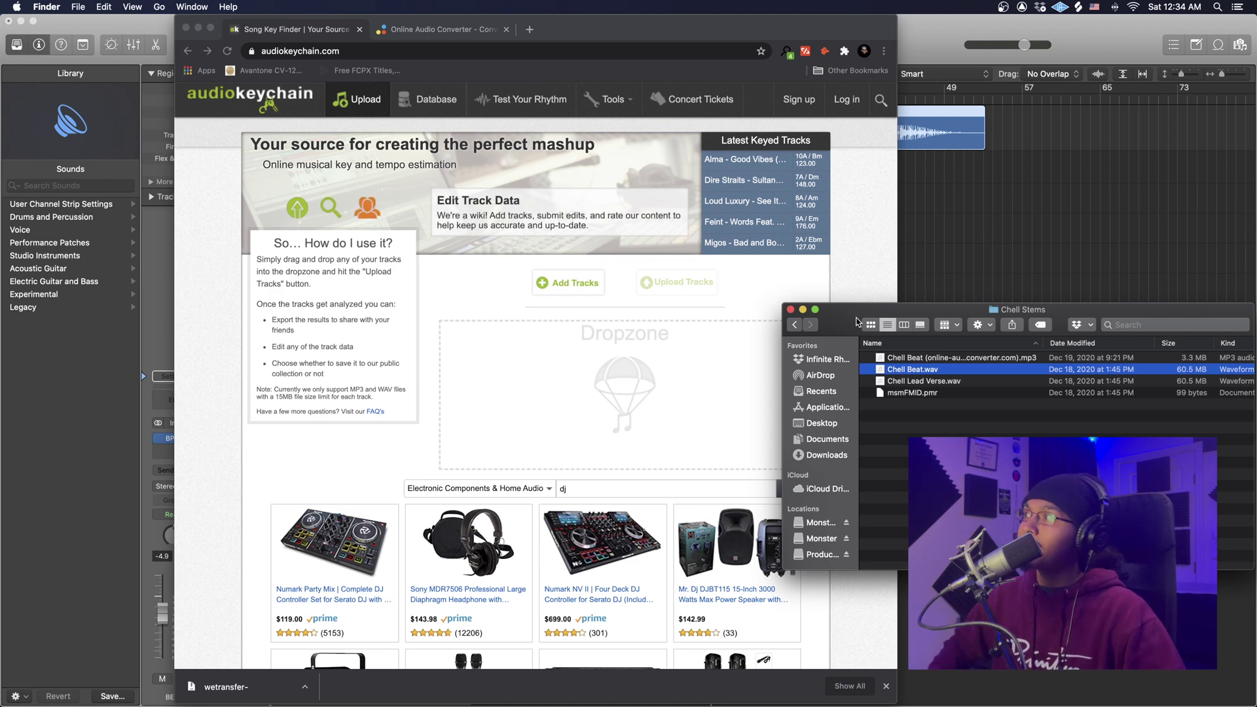
{"action": "left_click_drag", "start_coordinate": [911, 372], "coordinate": [570, 383]}
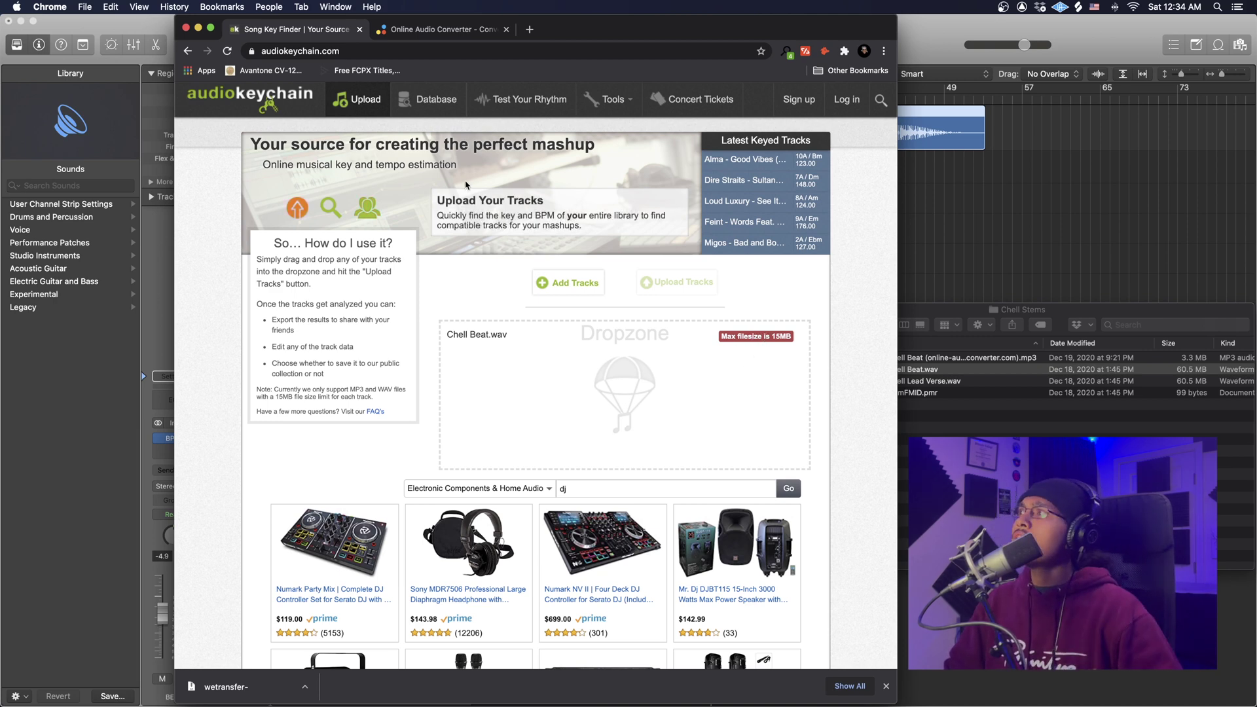
- Load Chell Beat.wav from the Chell Stems folder into the Online Audio Converter with mp3 output at Best quality
{"action": "left_click", "coordinate": [433, 30]}
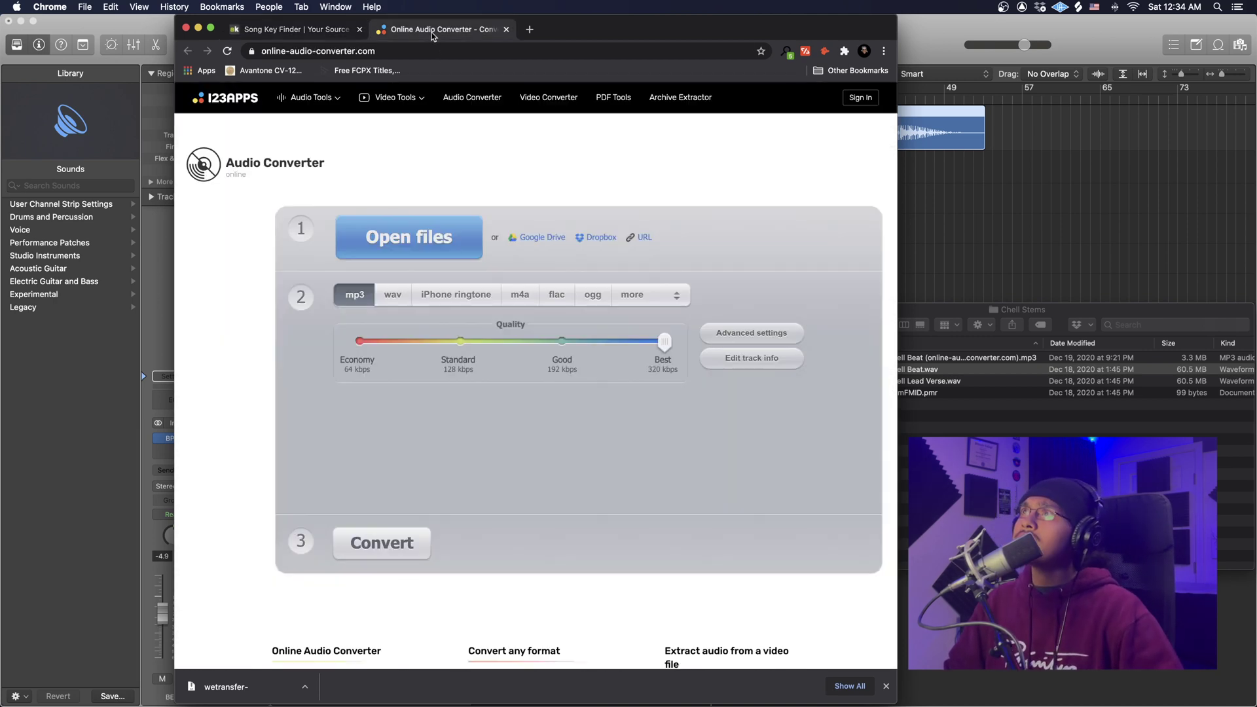
{"action": "left_click", "coordinate": [925, 322]}
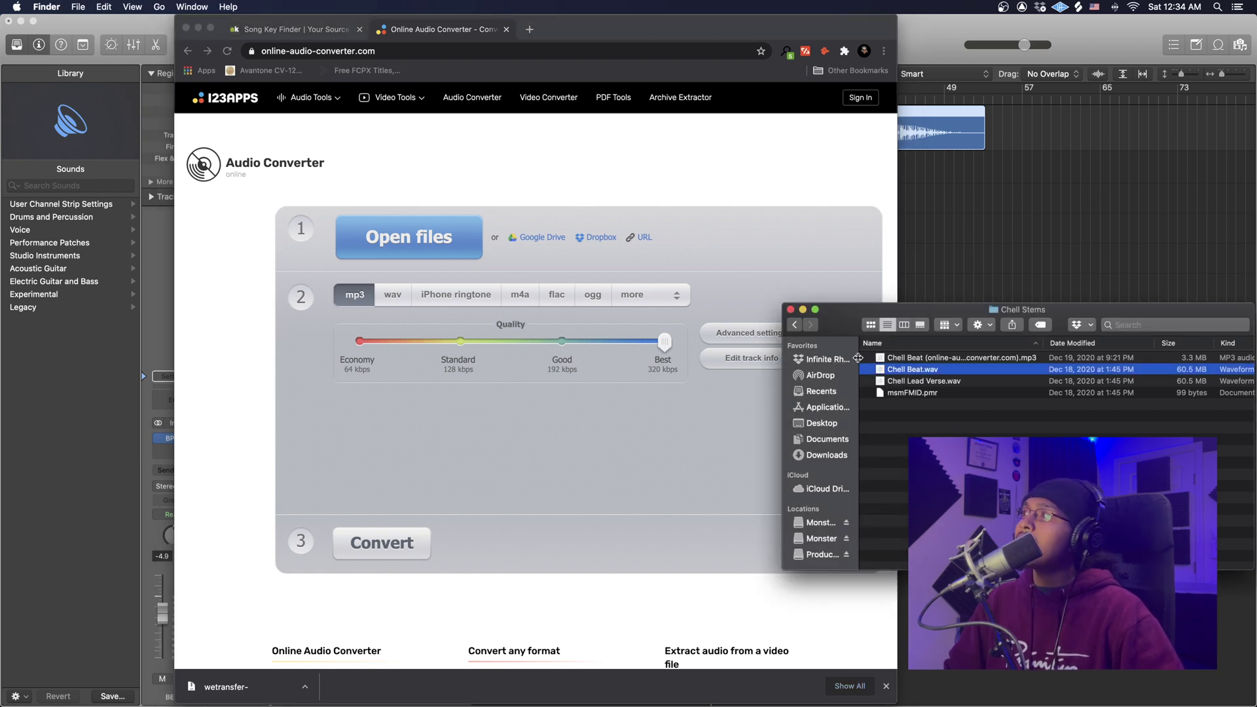
{"action": "left_click_drag", "start_coordinate": [896, 370], "coordinate": [474, 354]}
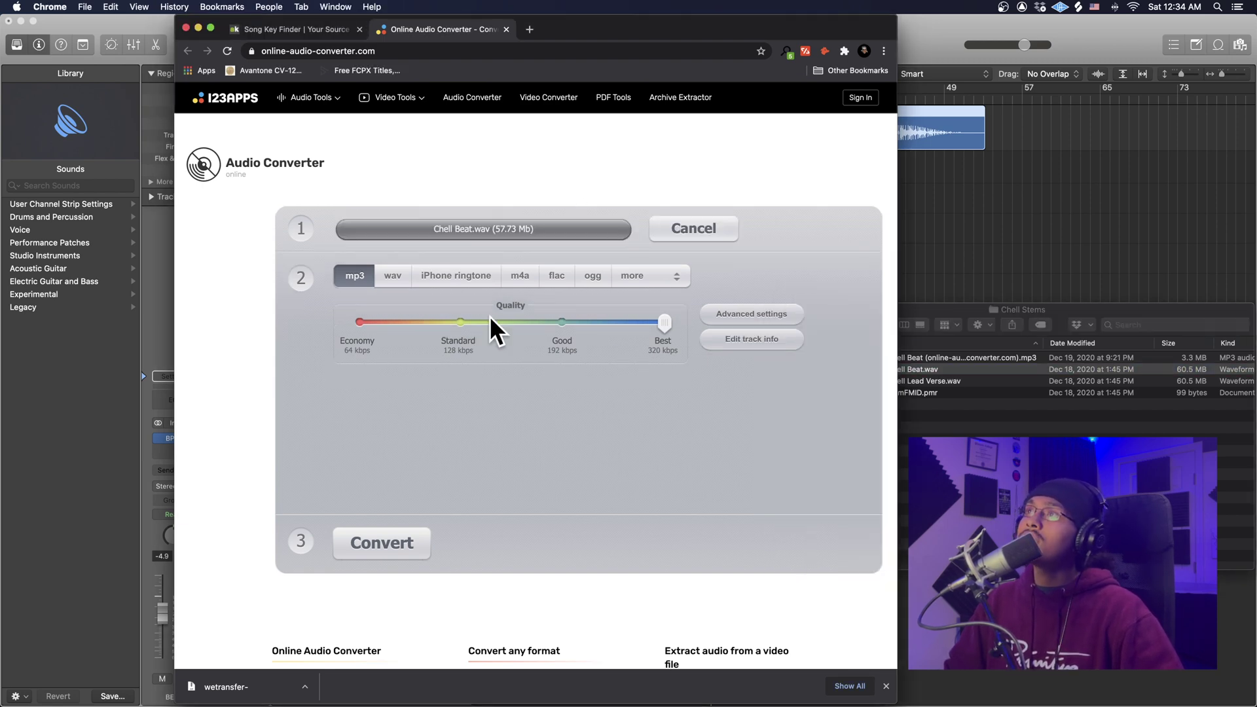
- Add the MP3 version of Chell Beat to the audiokeychain.com dropzone and upload it for key and tempo analysis
{"action": "left_click", "coordinate": [284, 34]}
{"action": "left_click", "coordinate": [957, 315]}
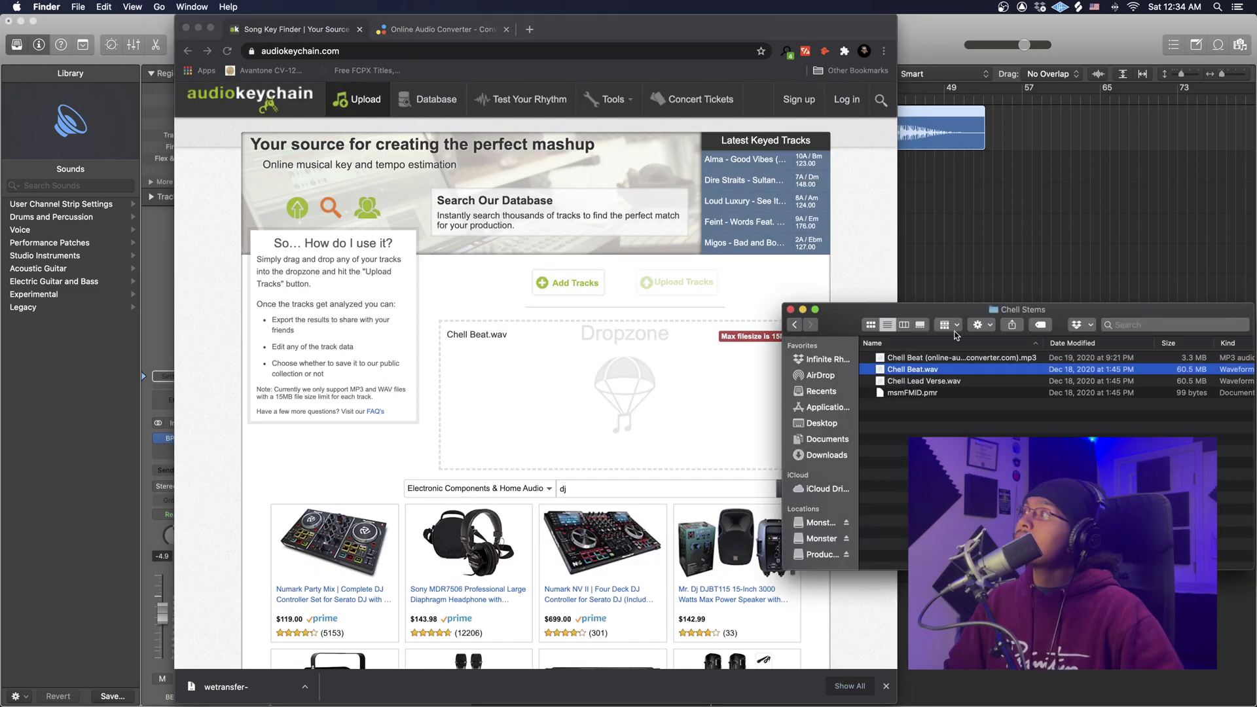
{"action": "left_click", "coordinate": [929, 357]}
{"action": "left_click_drag", "start_coordinate": [929, 357], "coordinate": [531, 377]}
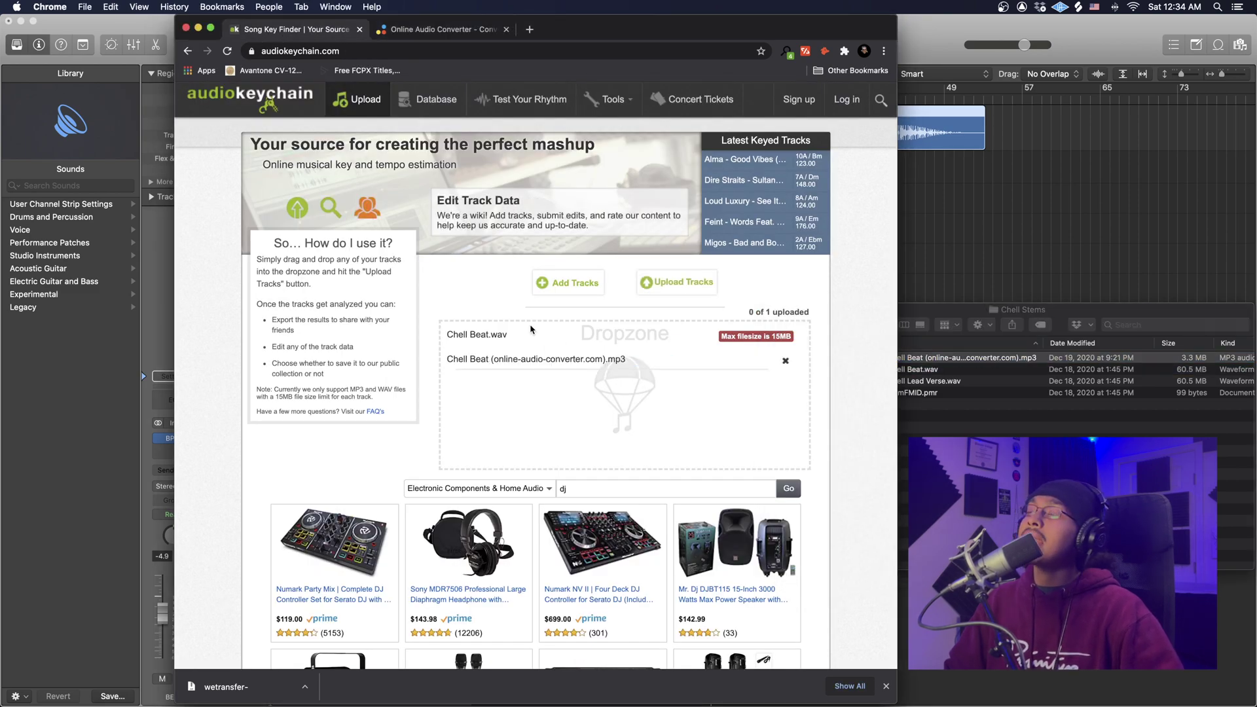
{"action": "left_click", "coordinate": [687, 287]}
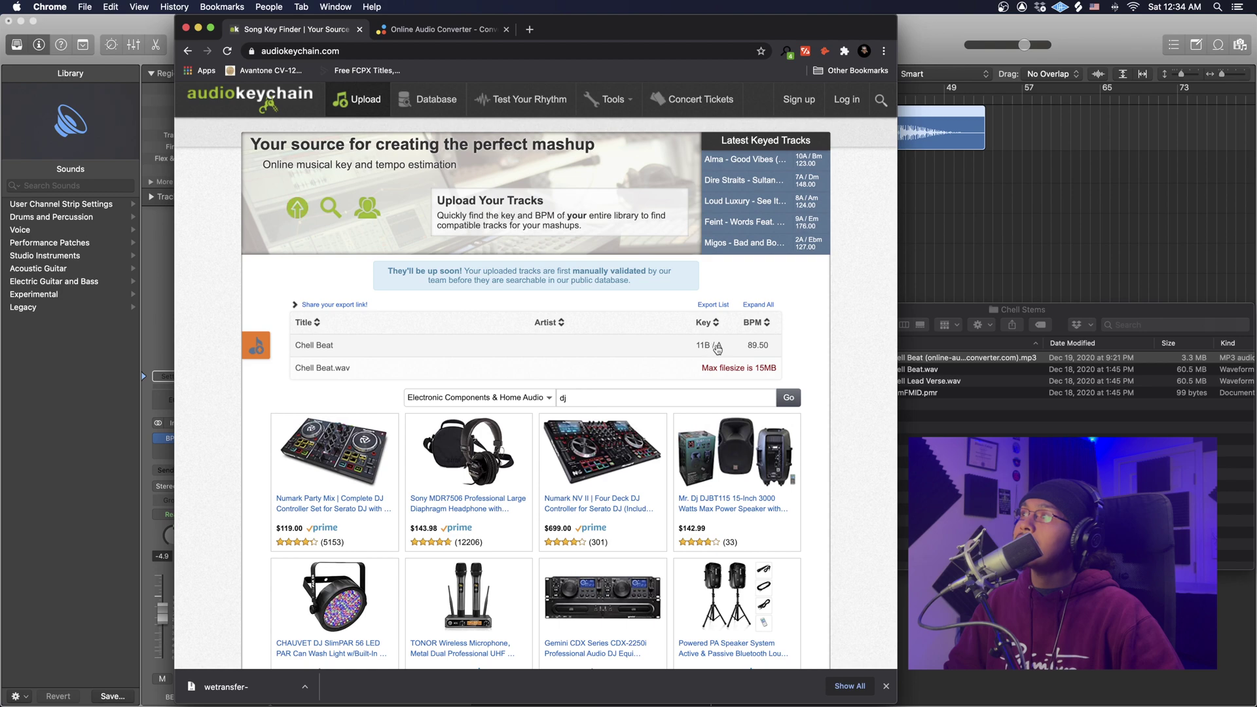
- Switch back to Logic Pro X and set the project key to A major
{"action": "left_click", "coordinate": [199, 28]}
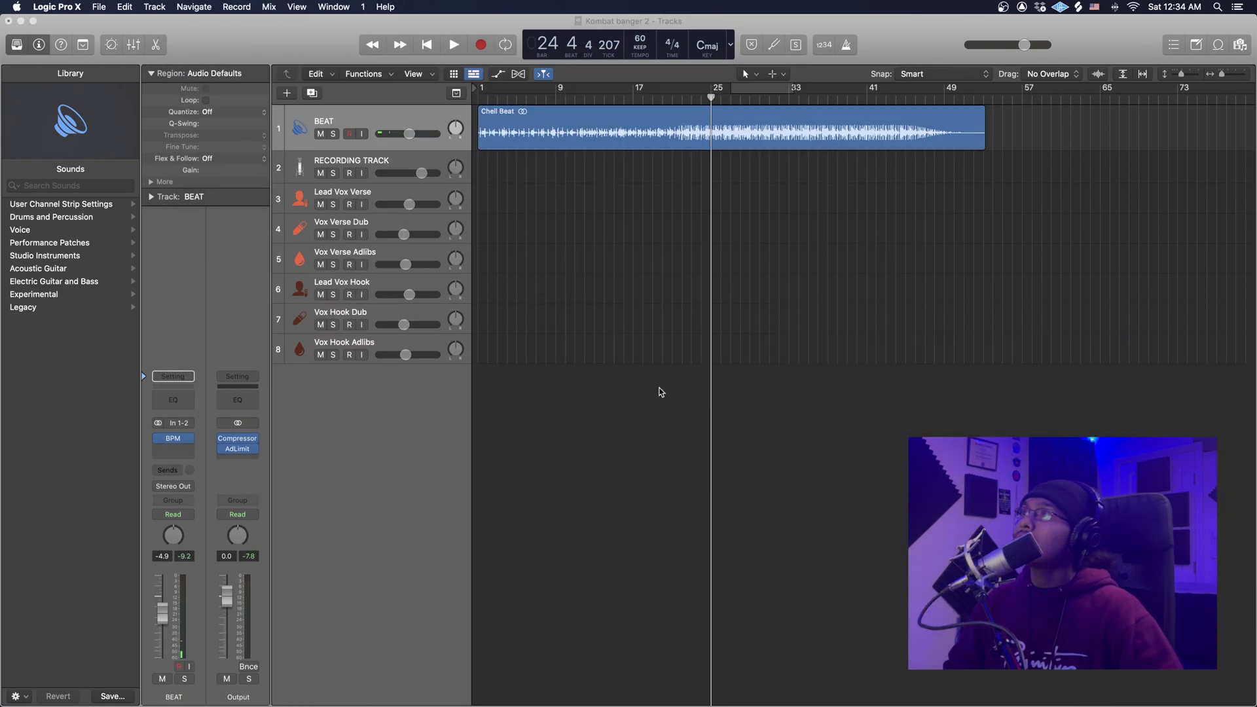
{"action": "left_click", "coordinate": [713, 47]}
{"action": "scroll", "coordinate": [717, 52], "scroll_direction": "up", "scroll_amount": 3}
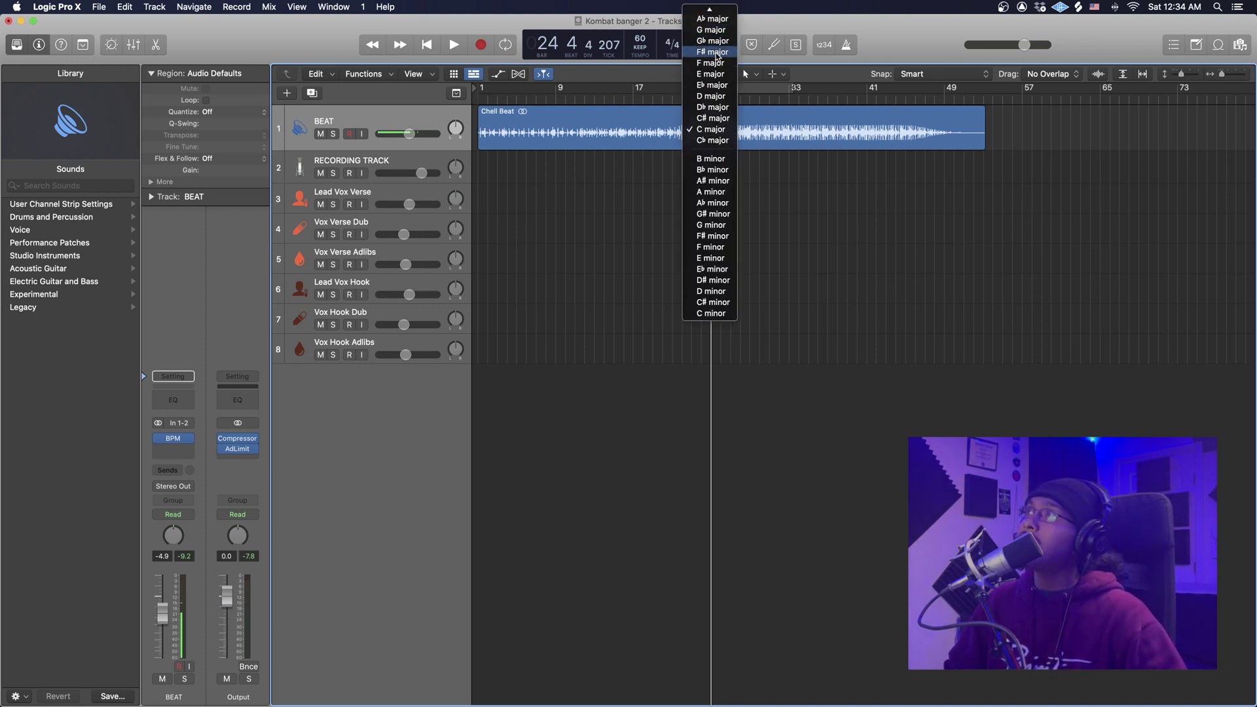
{"action": "scroll", "coordinate": [717, 56], "scroll_direction": "up", "scroll_amount": 2}
{"action": "left_click", "coordinate": [713, 41]}
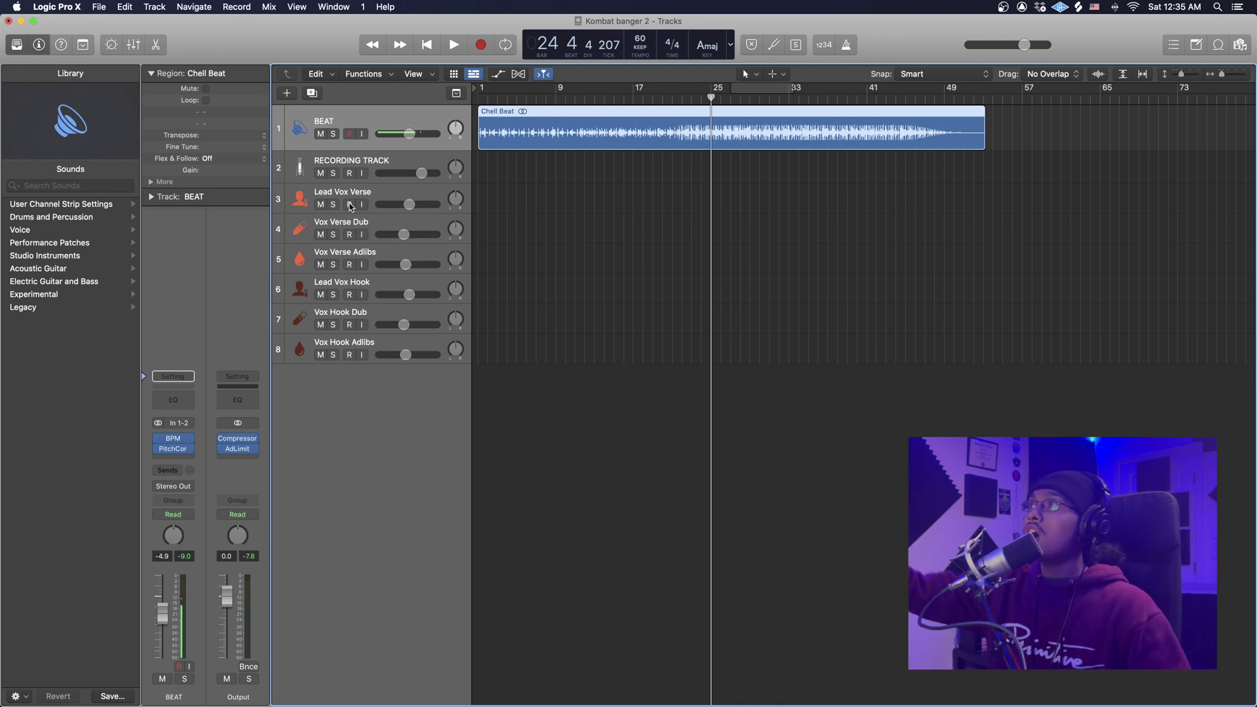
- Recheck the project key options against Chell Beat's key analysis on audiokeychain.com, and return to Logic Pro X
{"action": "left_click", "coordinate": [707, 45]}
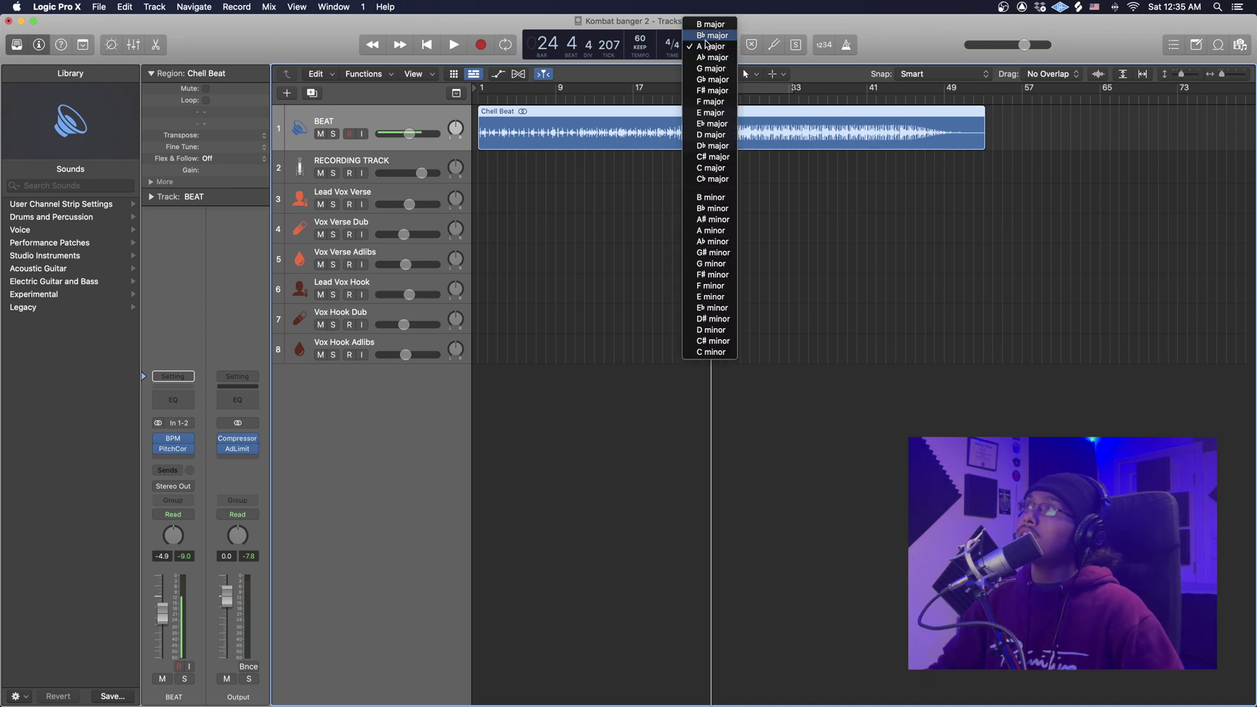
{"action": "key", "text": "Escape"}
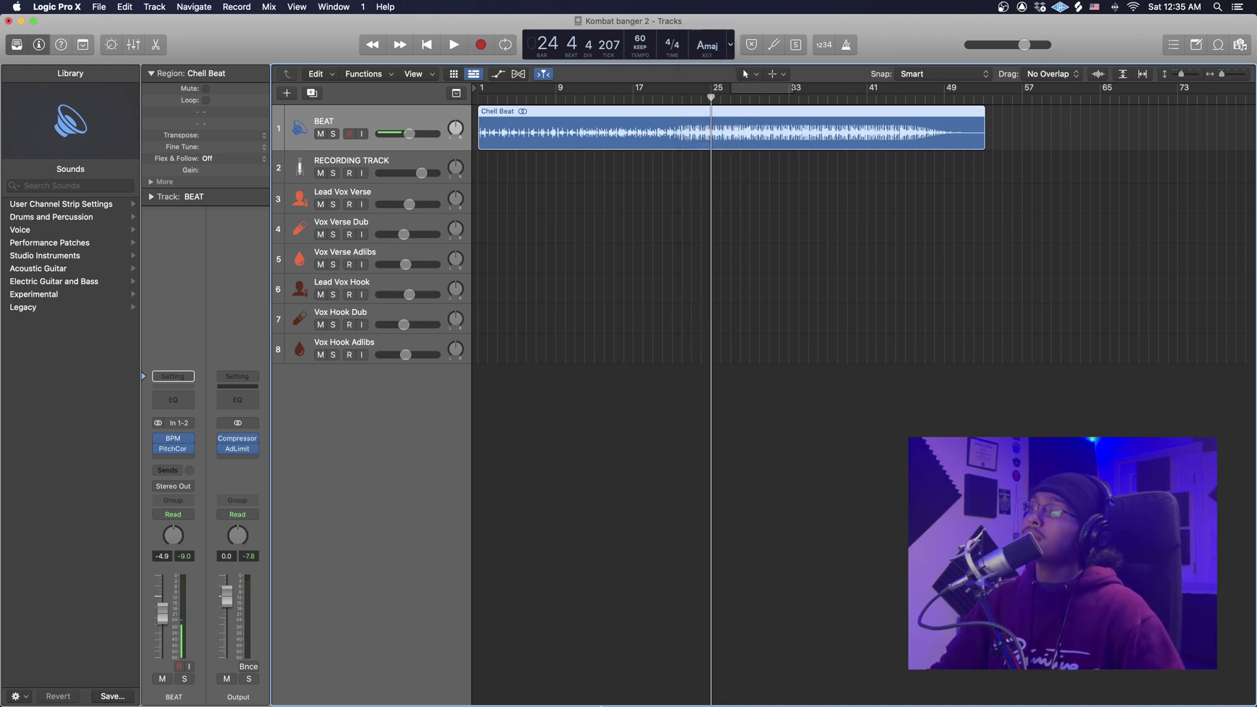
{"action": "left_click", "coordinate": [301, 682]}
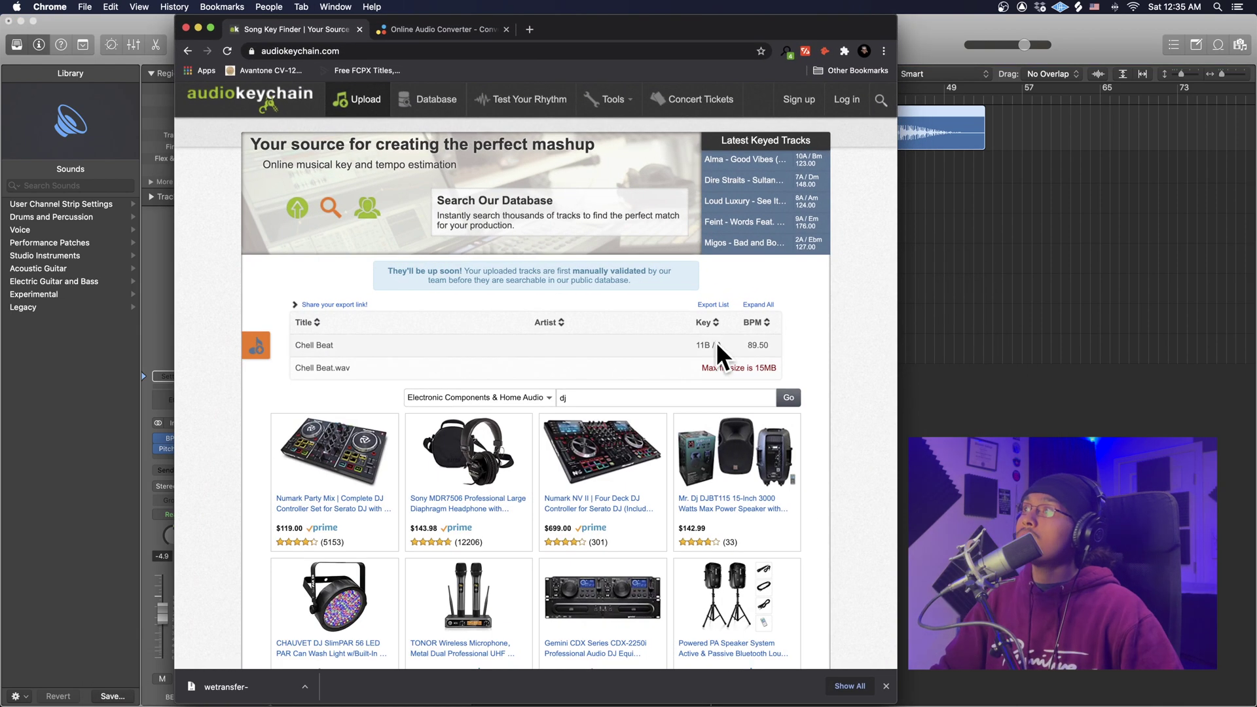
{"action": "key", "text": "super+Tab"}
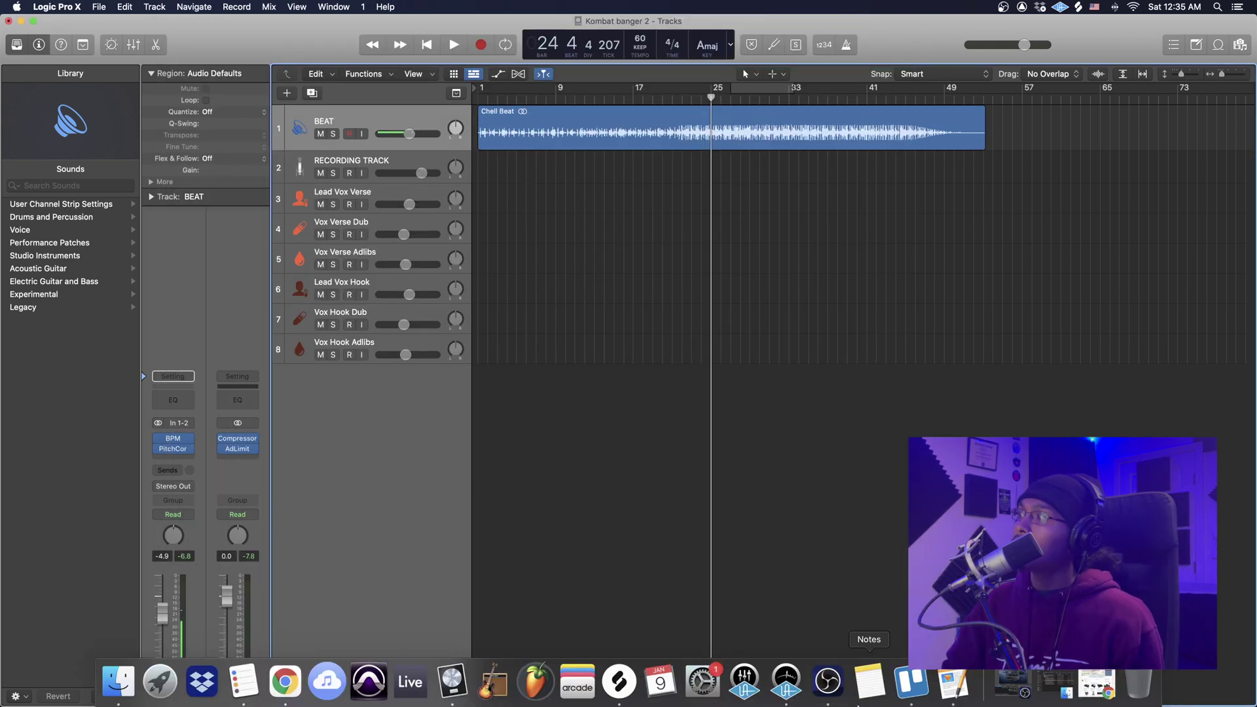
- Import Chell Lead Verse.wav from the Chell Stems folder onto the RECORDING TRACK at bar 1
{"action": "left_click", "coordinate": [118, 680]}
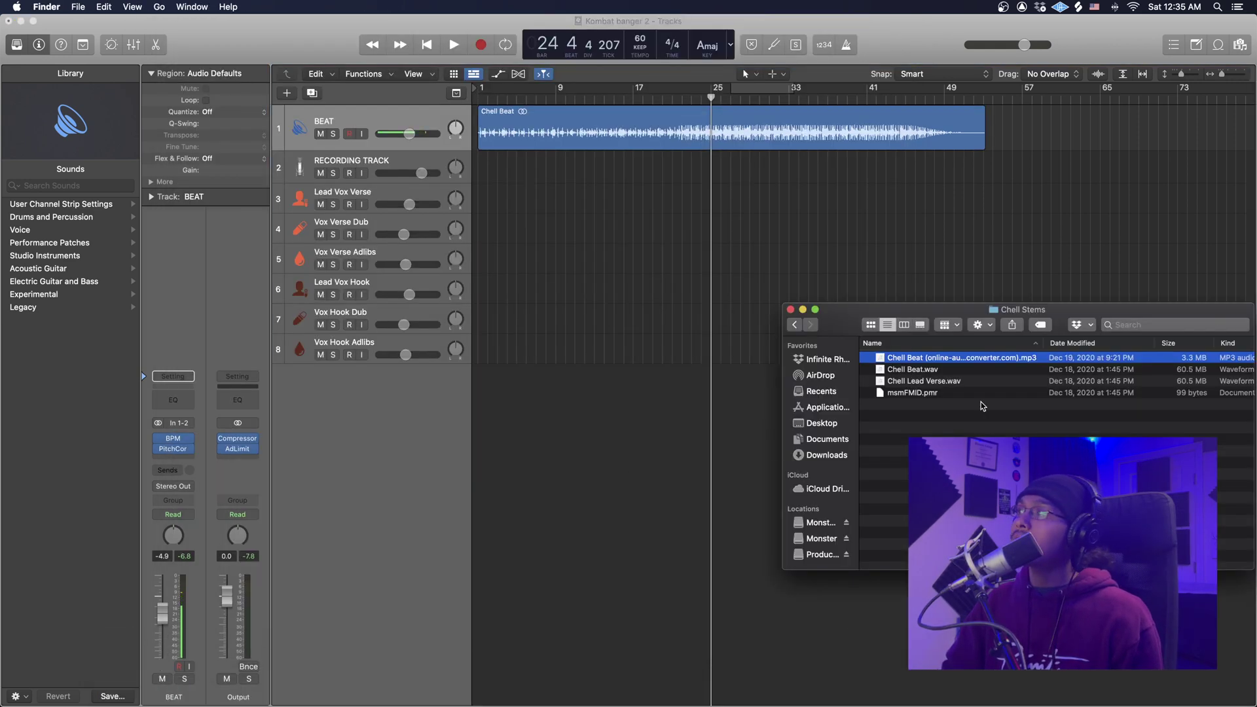
{"action": "left_click", "coordinate": [923, 382]}
{"action": "left_click_drag", "start_coordinate": [929, 385], "coordinate": [479, 172]}
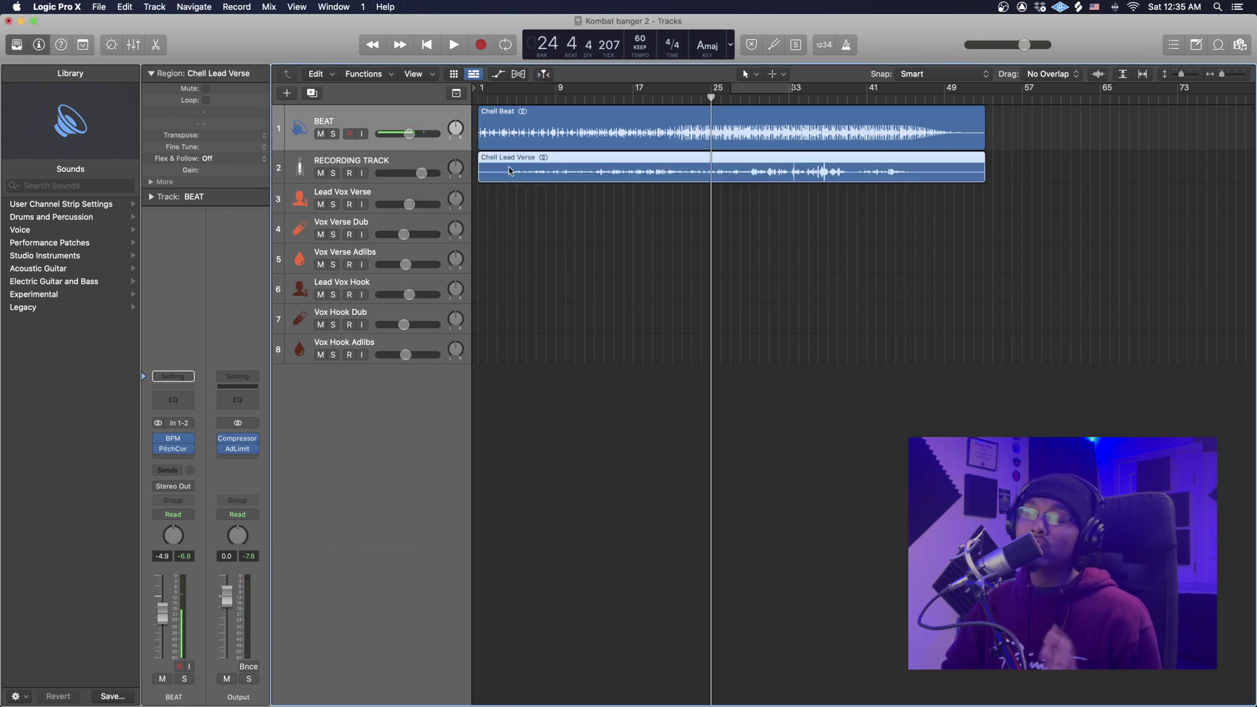
{"action": "left_click", "coordinate": [569, 229]}
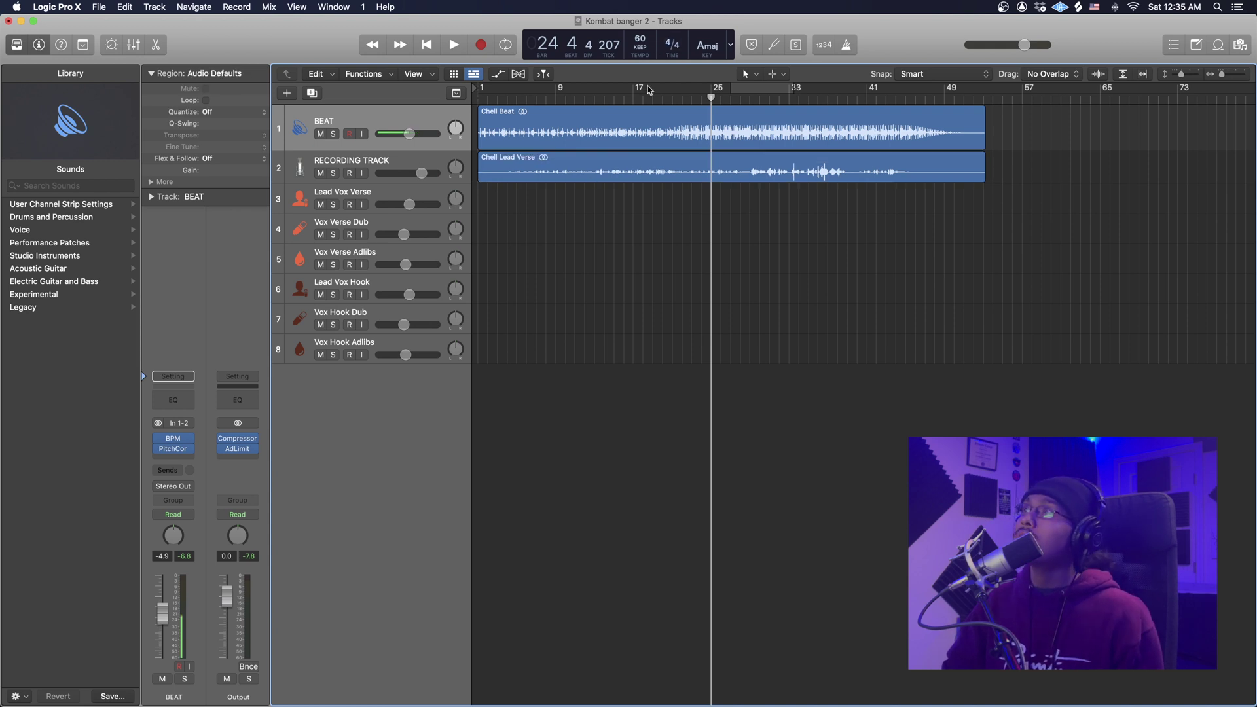
- Play the song from bar 29 to hear the lead verse on the RECORDING TRACK without effects
{"action": "left_click", "coordinate": [750, 98]}
{"action": "key", "text": "space"}
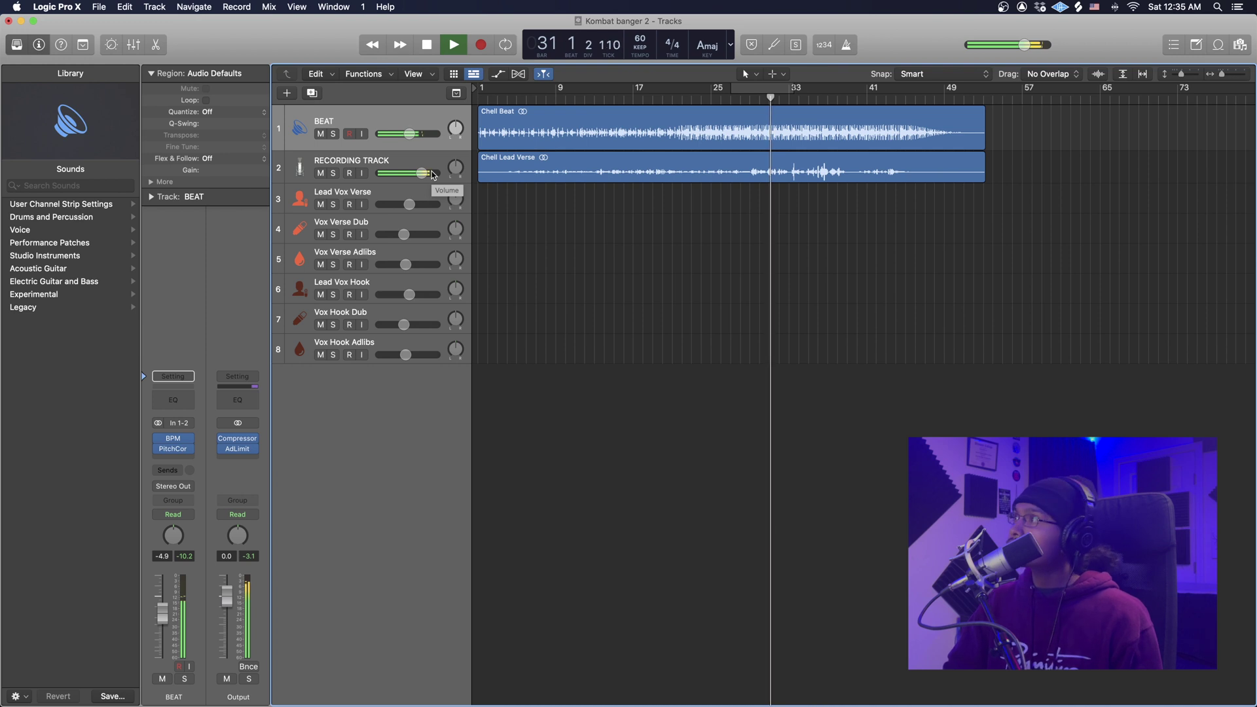
{"action": "key", "text": "space"}
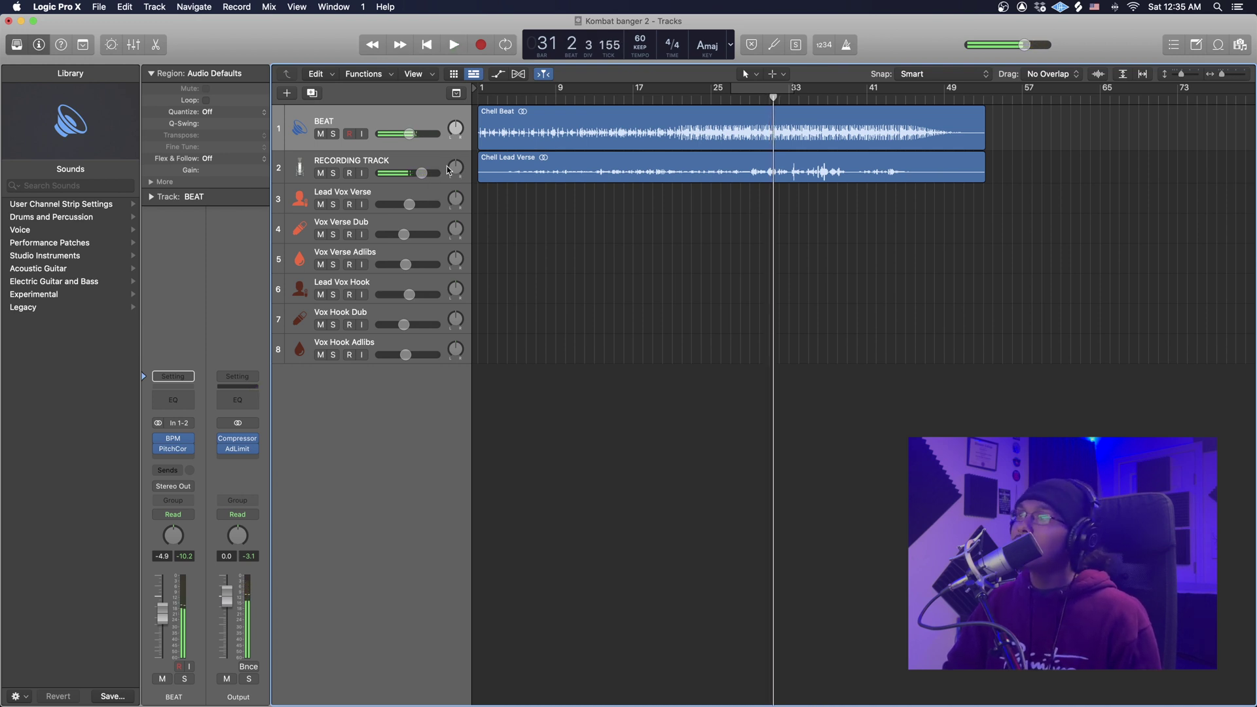
- Move the Chell Lead Verse region to the Lead Vox Verse track and play a short passage through its effects
{"action": "left_click_drag", "start_coordinate": [561, 184], "coordinate": [550, 230]}
{"action": "left_click", "coordinate": [344, 195]}
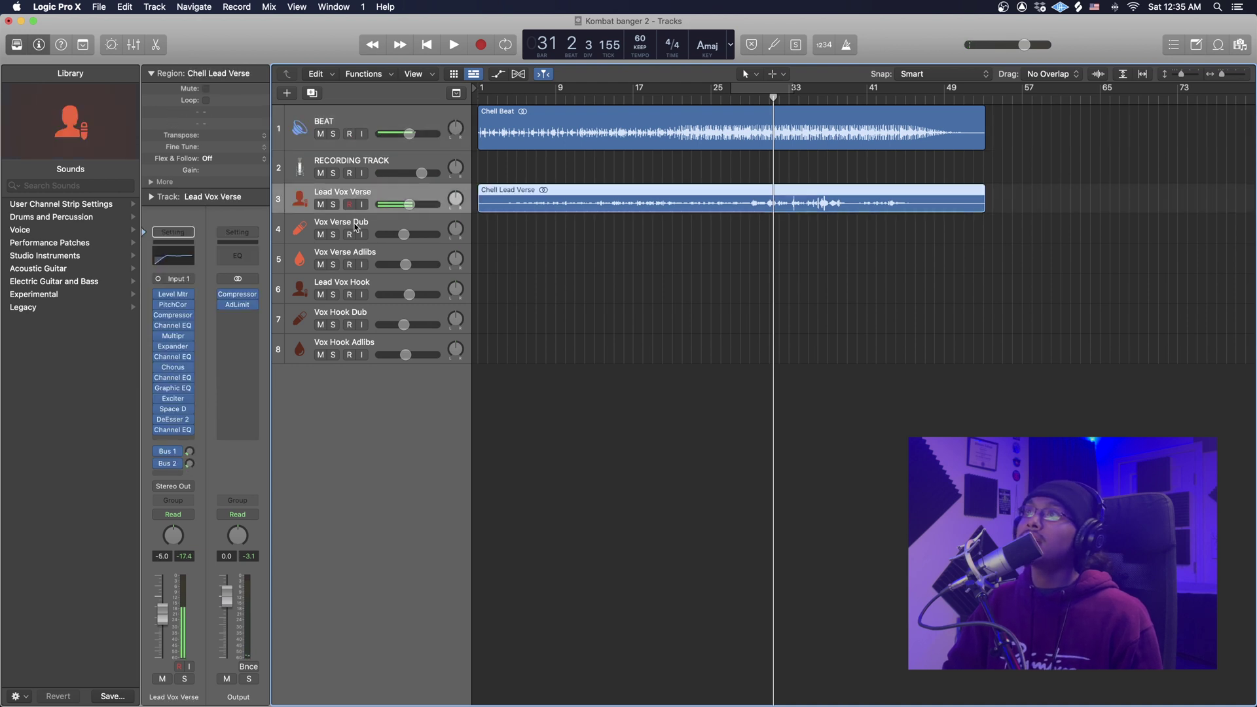
{"action": "left_click", "coordinate": [627, 273]}
{"action": "key", "text": "space"}
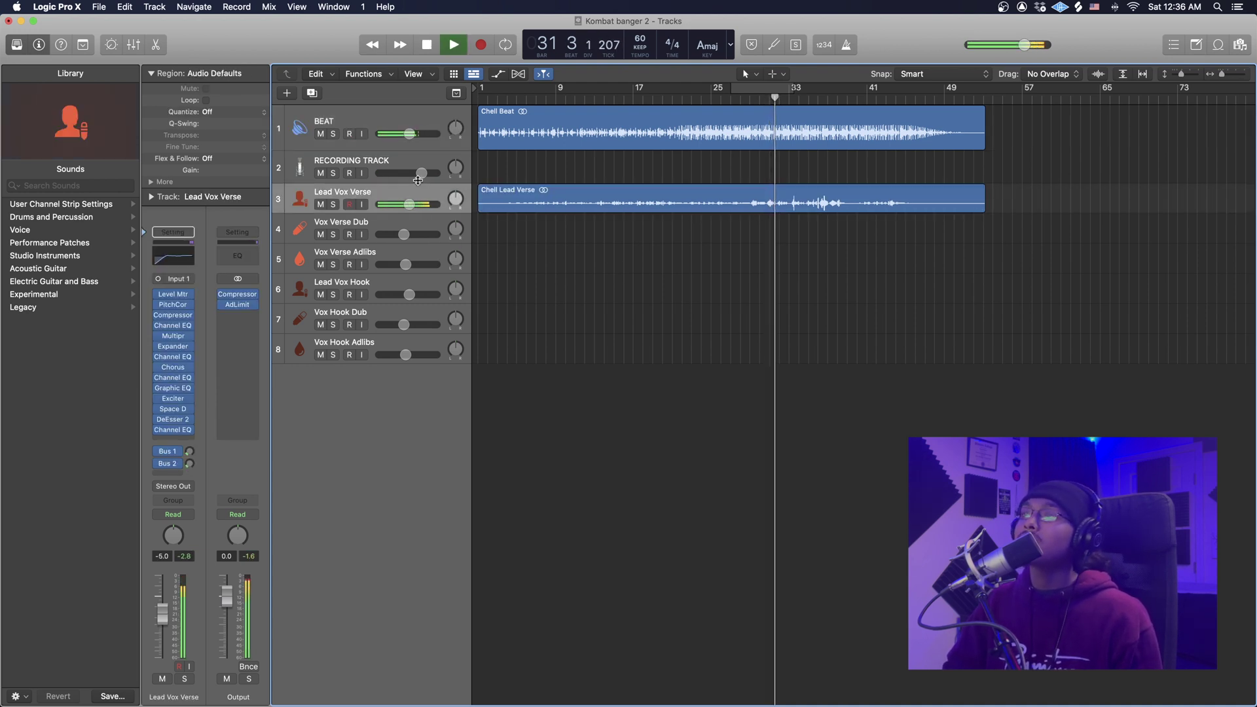
{"action": "key", "text": "space"}
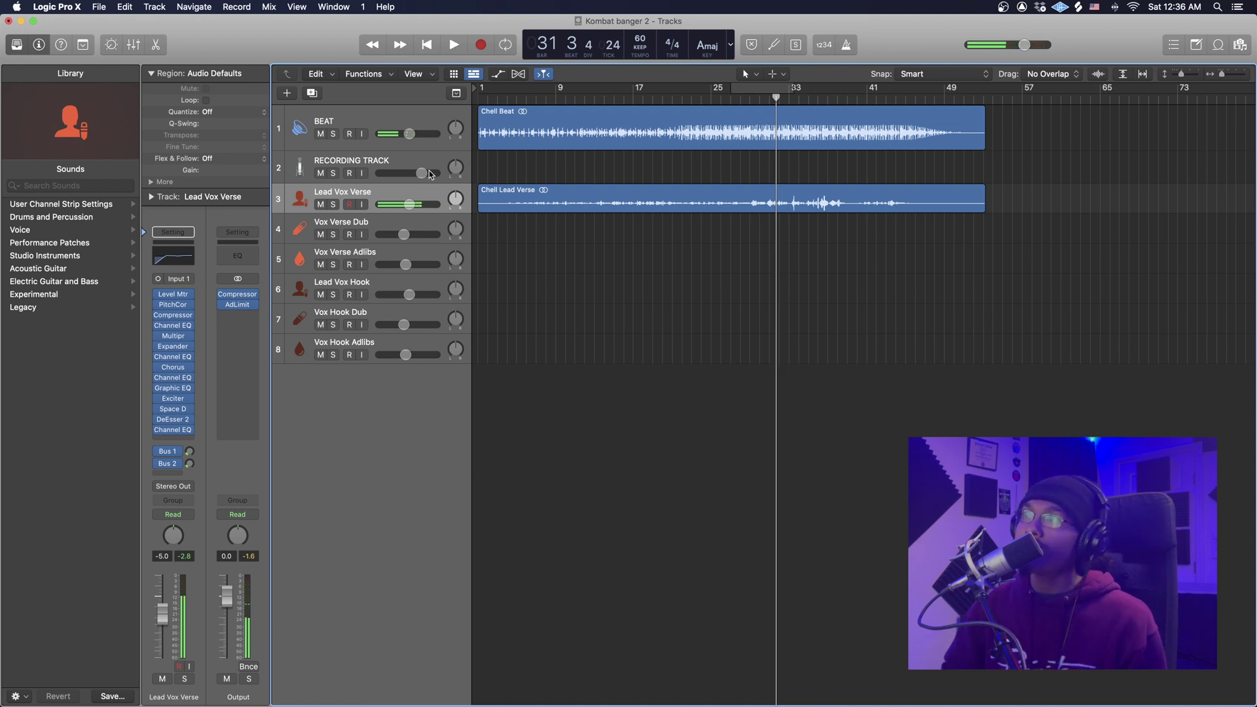
- Lower the Lead Vox Verse volume to -11.8 dB while the song plays
{"action": "key", "text": "space"}
{"action": "left_click_drag", "start_coordinate": [413, 209], "coordinate": [400, 205]}
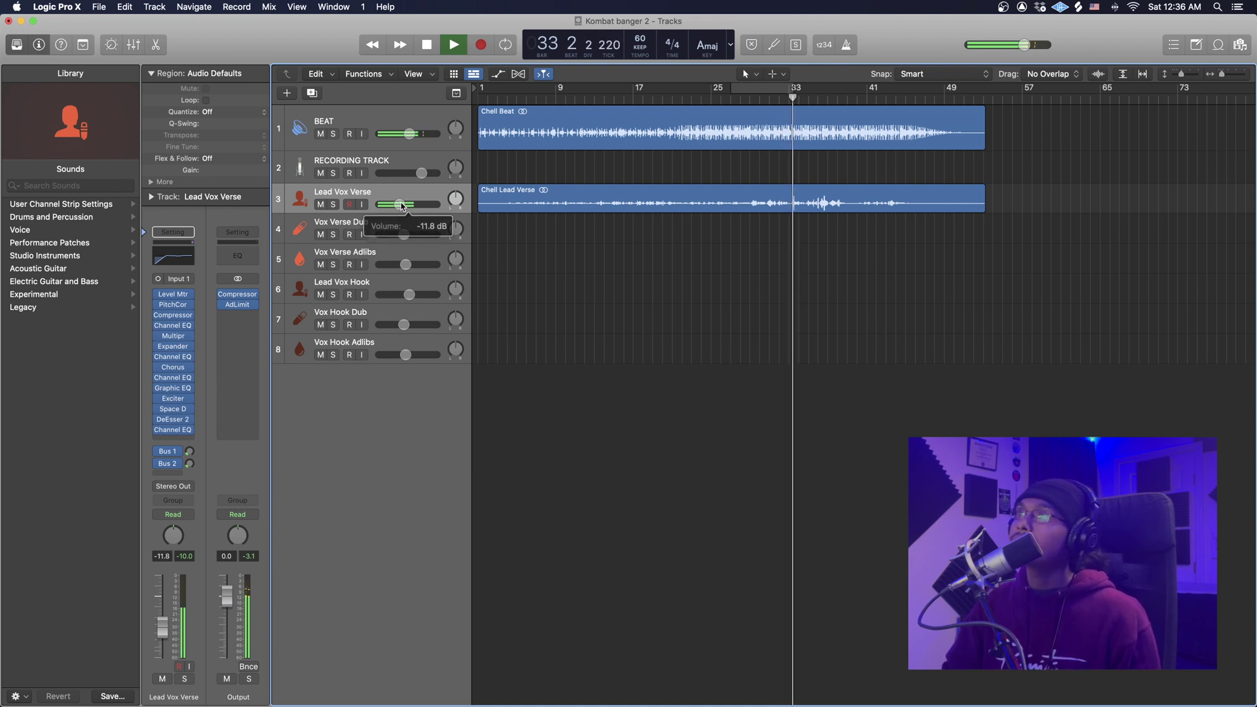
{"action": "key", "text": "space"}
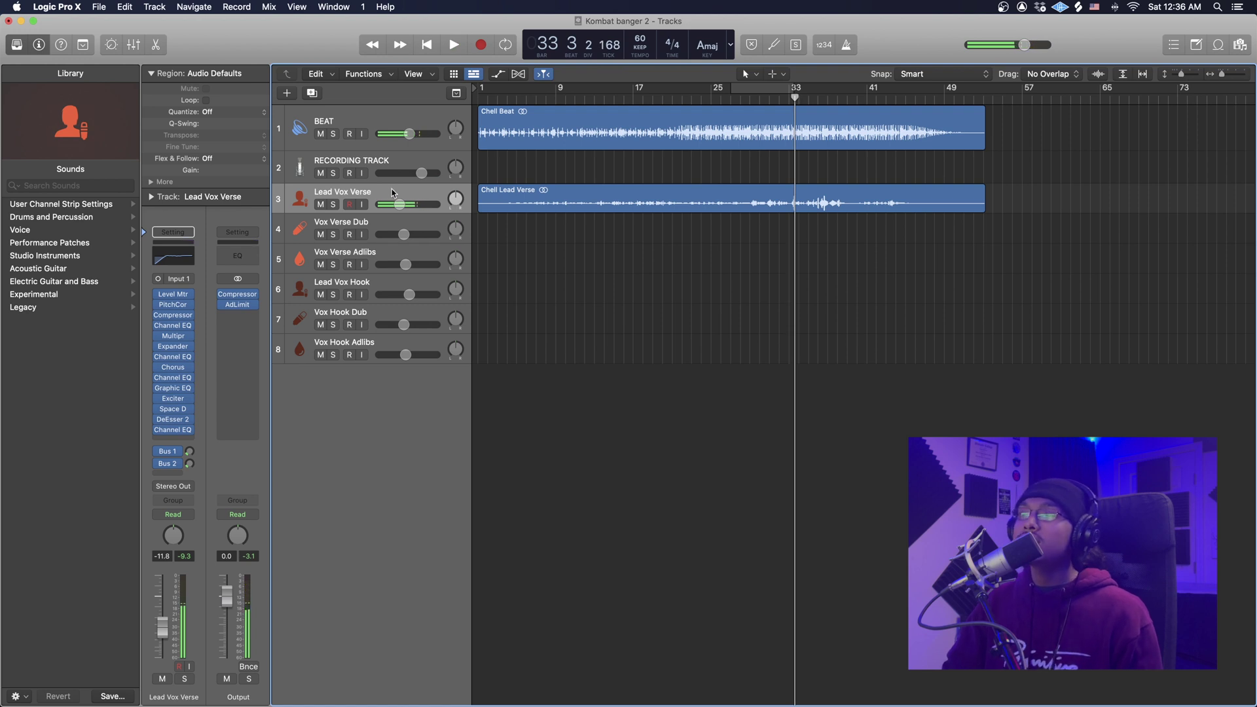
- Show the mixer enlarged and enable the bypassed plug-ins on the Lead Vox Hook, Vox Hook Dub and Vox Hook Adlibs channels
{"action": "left_click", "coordinate": [391, 188]}
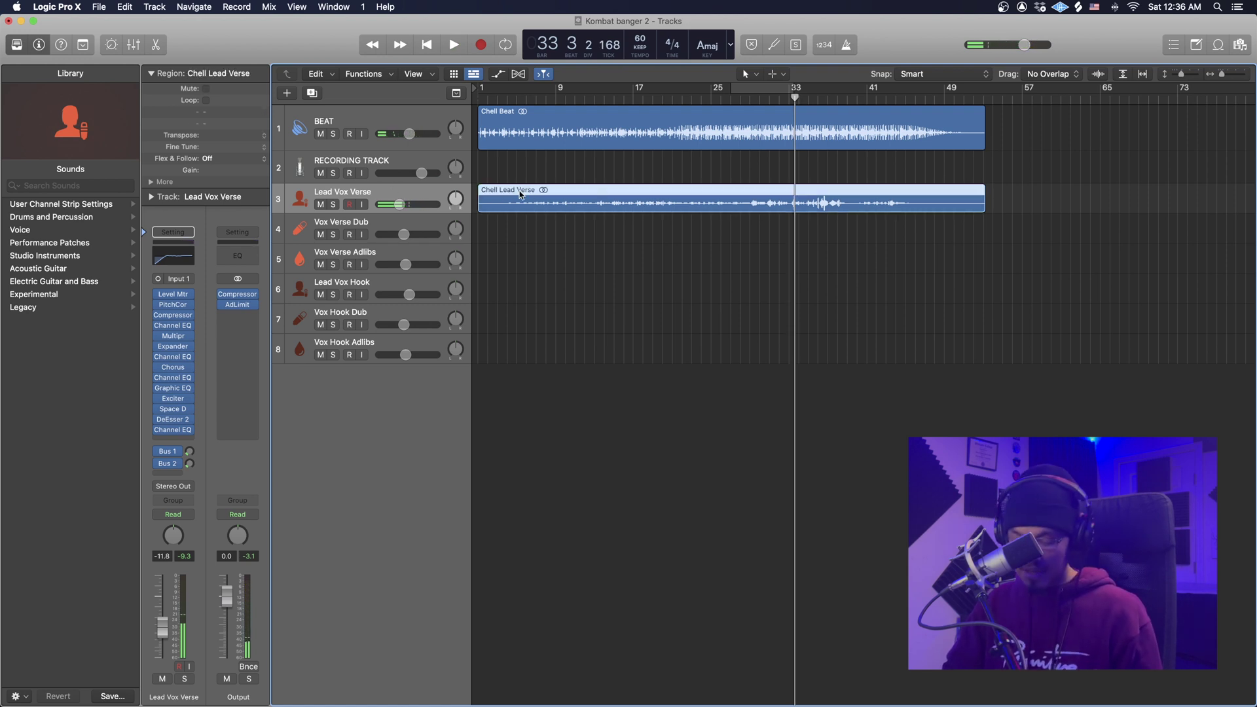
{"action": "key", "text": "x"}
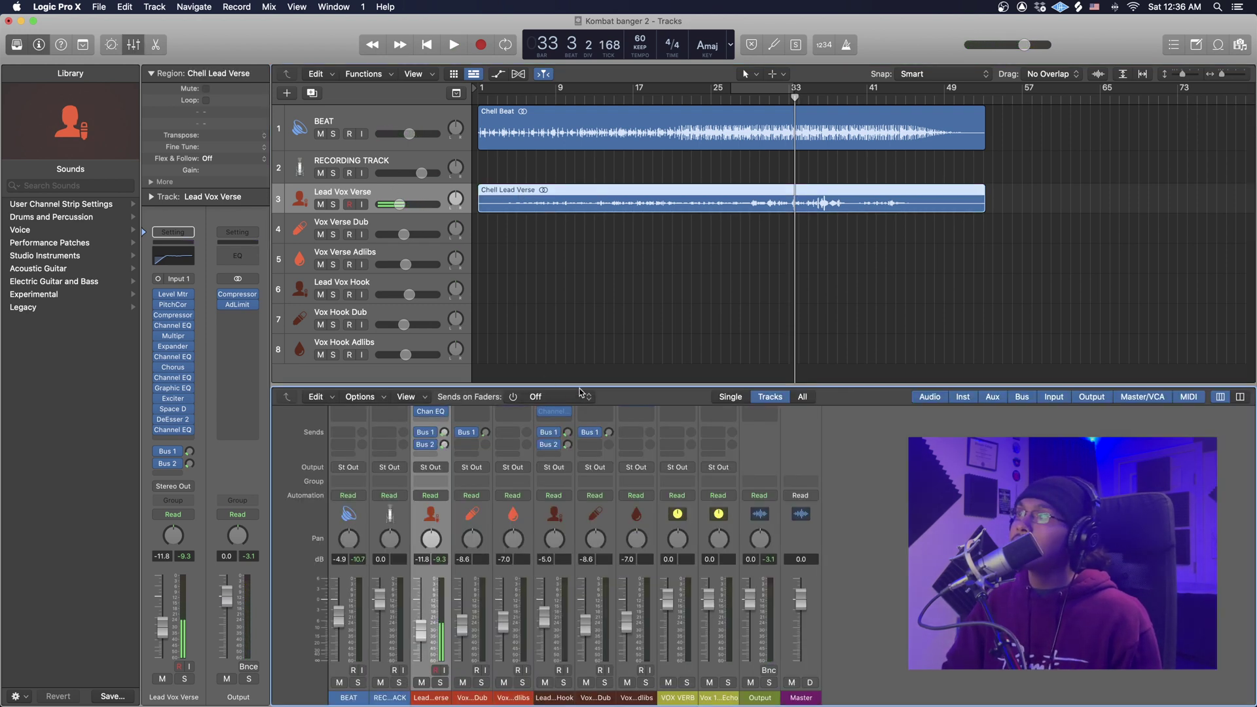
{"action": "left_click_drag", "start_coordinate": [579, 388], "coordinate": [571, 224]}
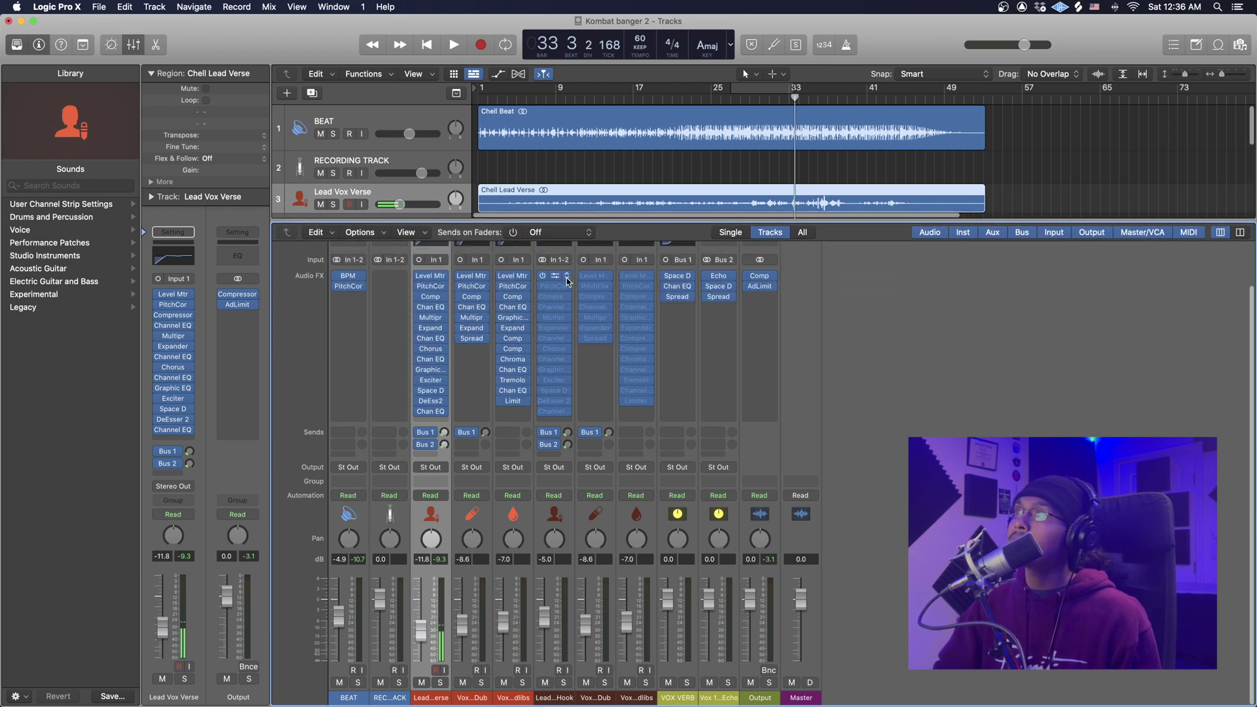
{"action": "scroll", "coordinate": [567, 282], "scroll_direction": "up", "scroll_amount": 3}
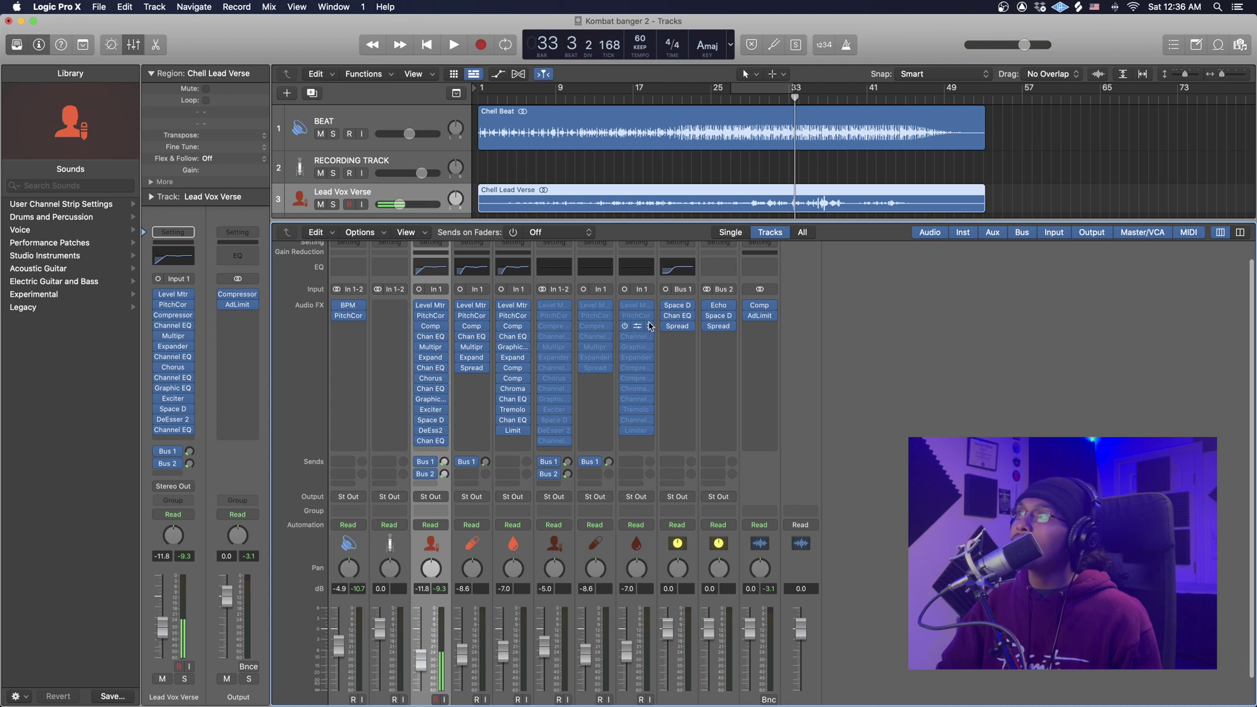
{"action": "left_click", "coordinate": [554, 306]}
{"action": "left_click", "coordinate": [595, 306]}
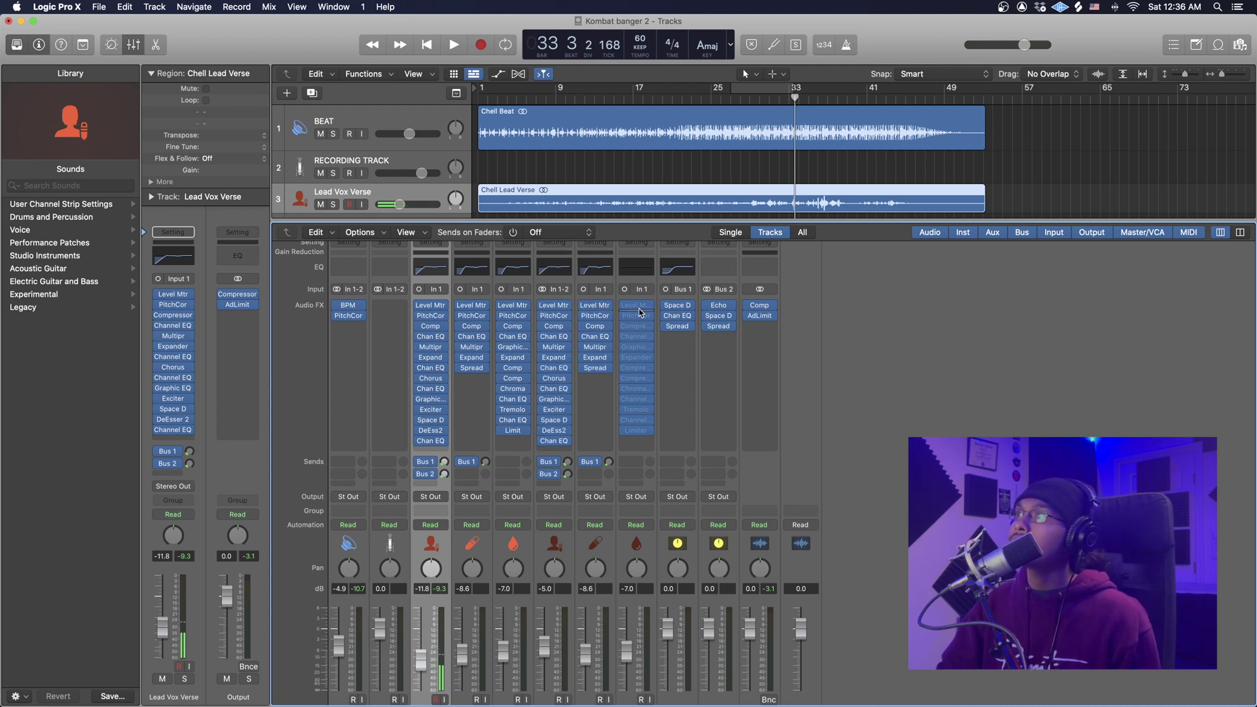
{"action": "left_click", "coordinate": [637, 307]}
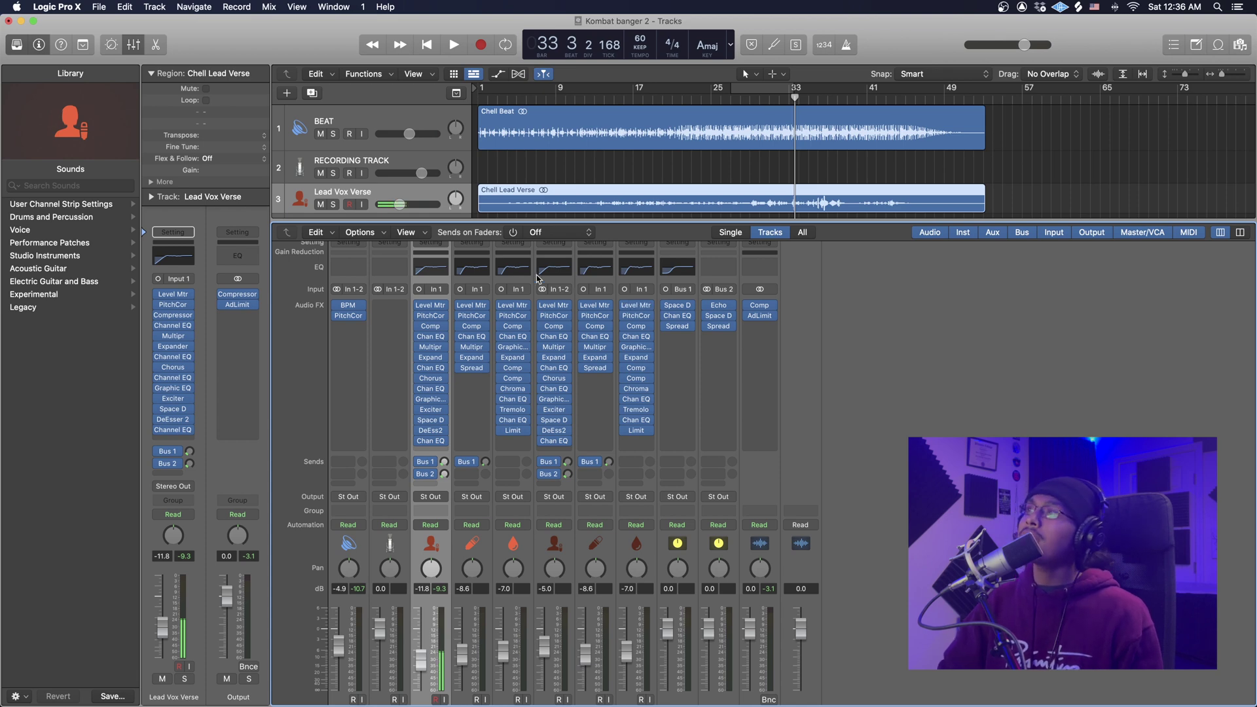
{"action": "scroll", "coordinate": [541, 396], "scroll_direction": "down", "scroll_amount": 1}
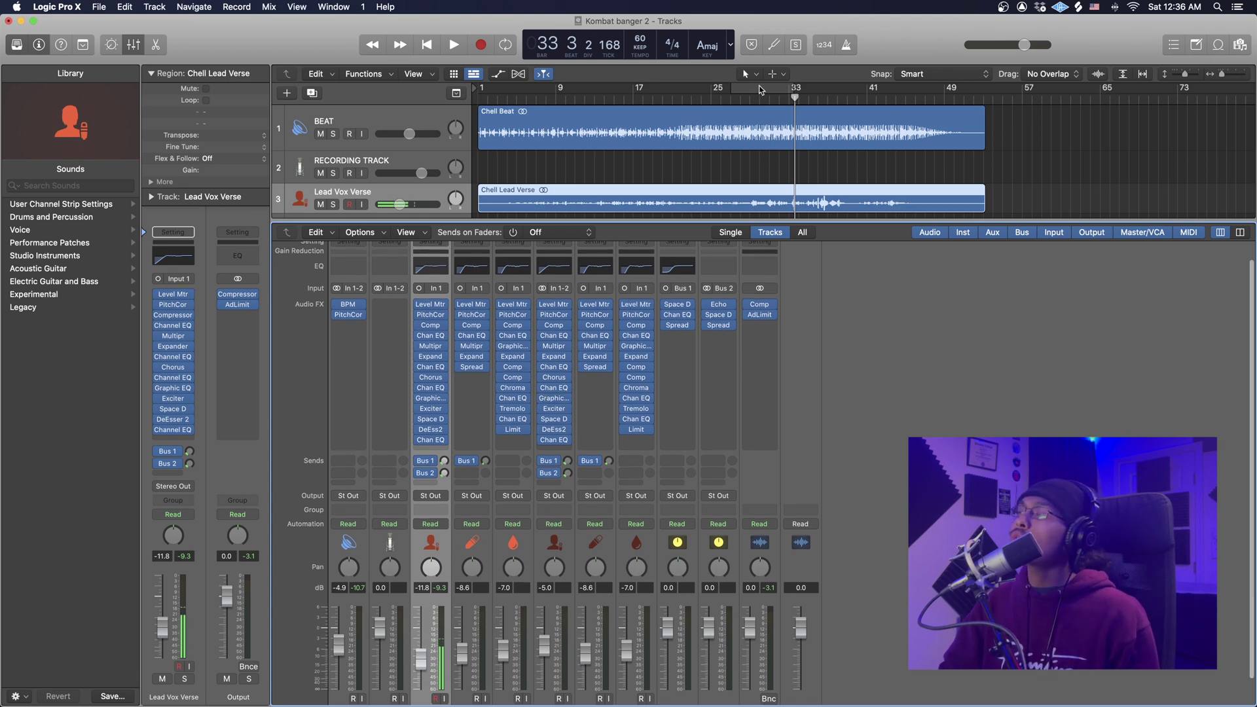
- Hide the mixer, play from bar 29 and adjust the Bus 1 reverb send on Lead Vox Verse by ear
{"action": "left_click", "coordinate": [749, 97]}
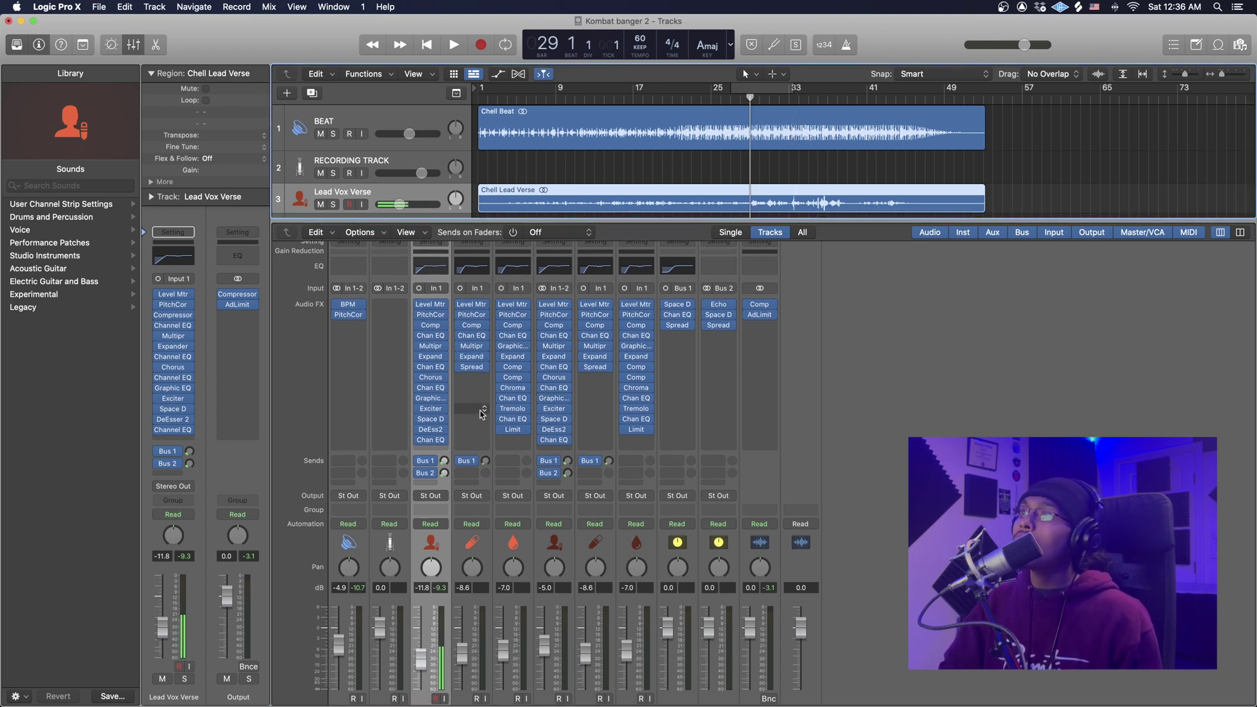
{"action": "key", "text": "x"}
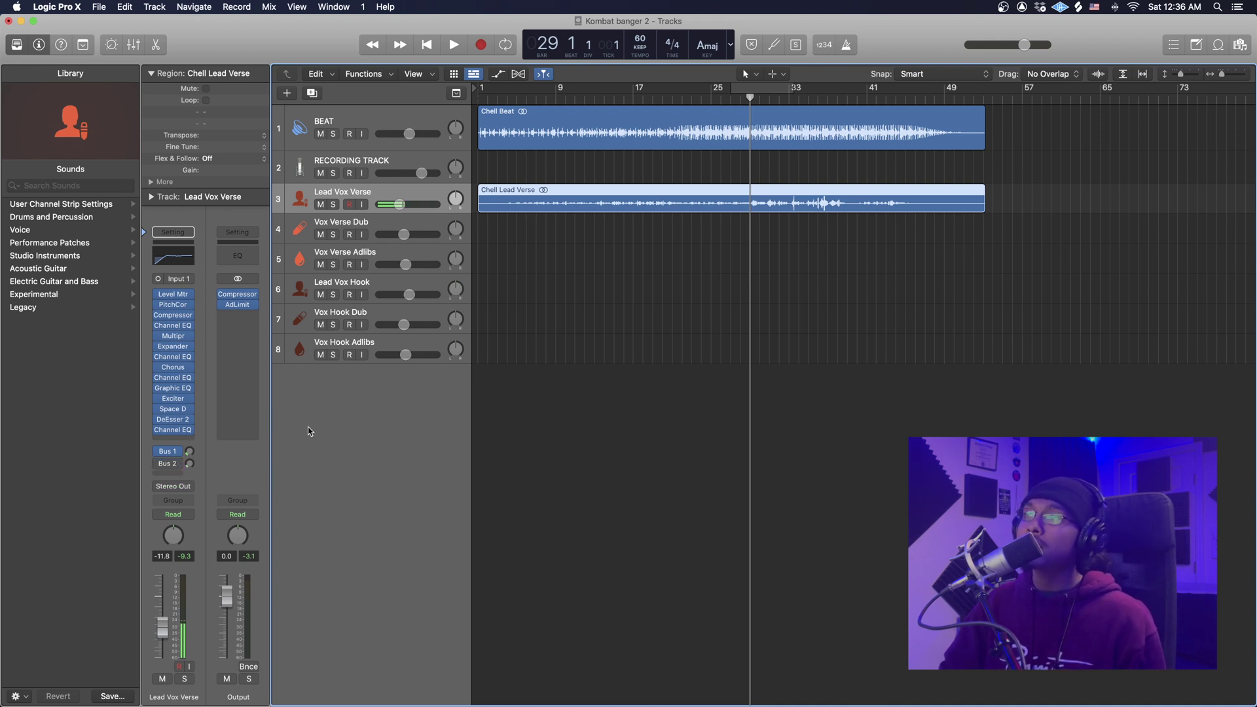
{"action": "key", "text": "space"}
{"action": "left_click", "coordinate": [167, 451]}
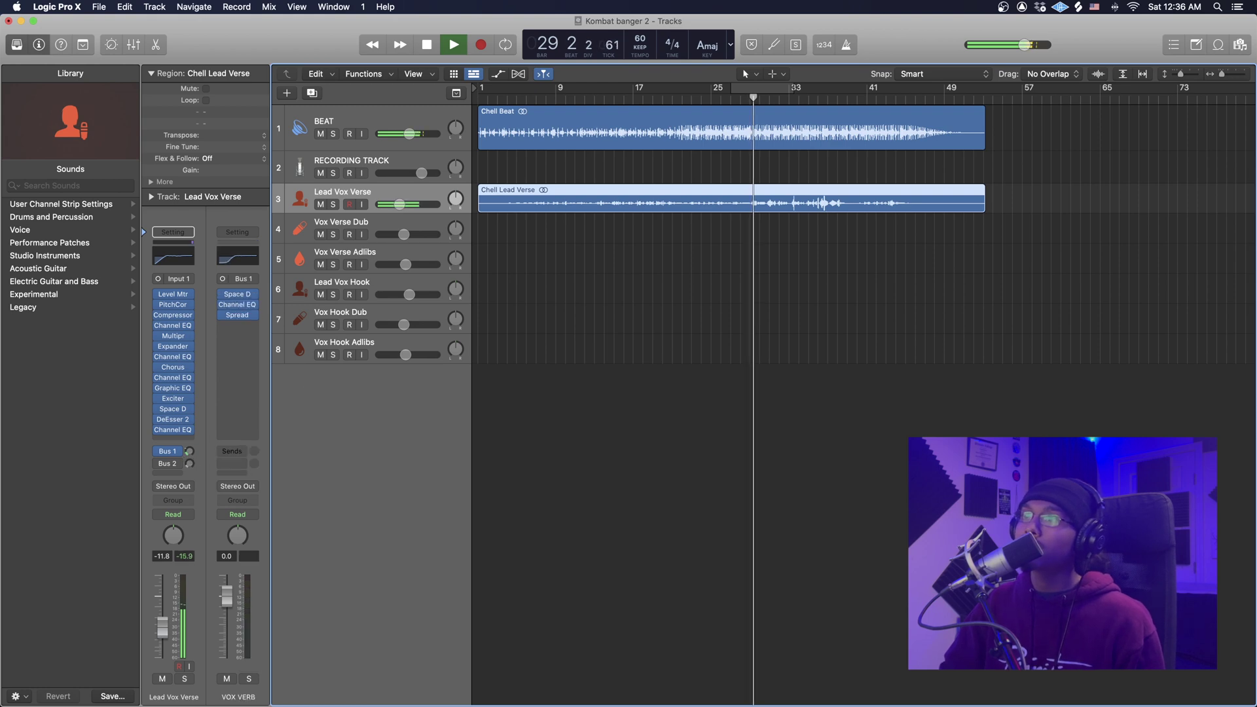
{"action": "mouse_move", "coordinate": [167, 451]}
{"action": "left_mouse_down"}
{"action": "mouse_move", "coordinate": [168, 432]}
{"action": "mouse_move", "coordinate": [167, 455]}
{"action": "mouse_move", "coordinate": [168, 438]}
{"action": "mouse_move", "coordinate": [190, 457]}
{"action": "left_mouse_up"}
{"action": "key", "text": "space"}
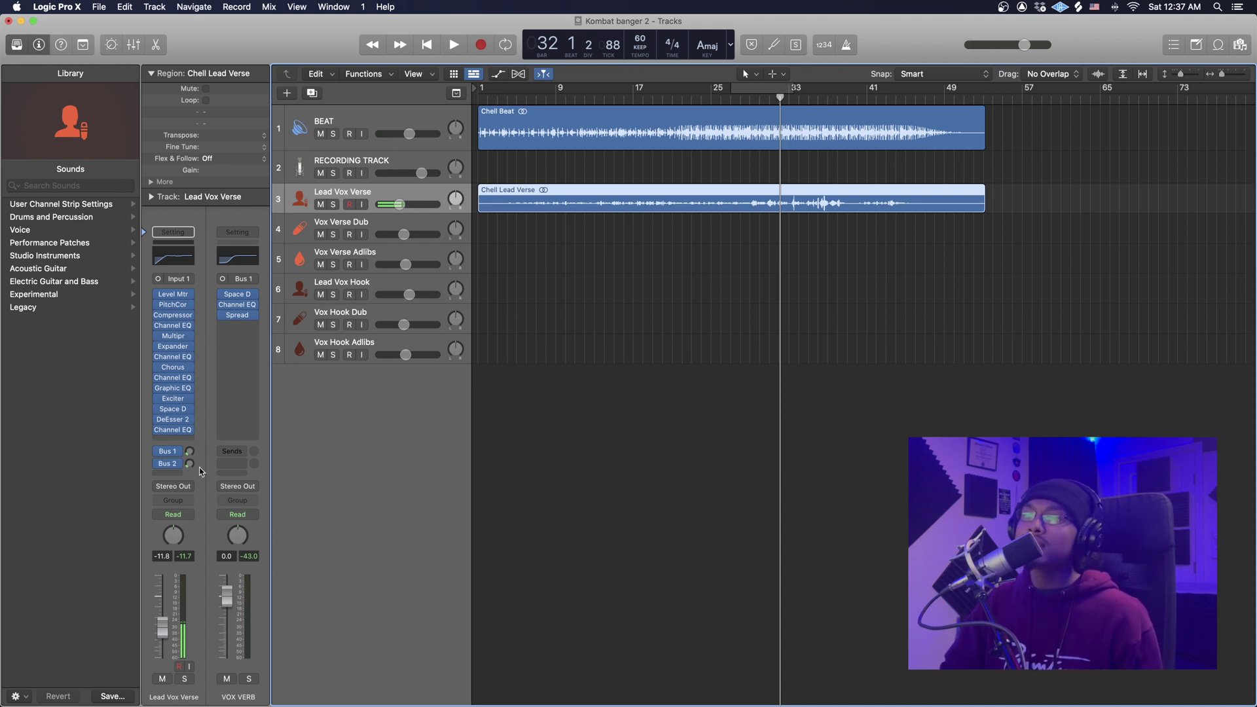
- Continue playback and adjust the Bus 2 echo send on Lead Vox Verse by ear
{"action": "key", "text": "space"}
{"action": "left_click_drag", "start_coordinate": [189, 463], "coordinate": [190, 469]}
{"action": "key", "text": "space"}
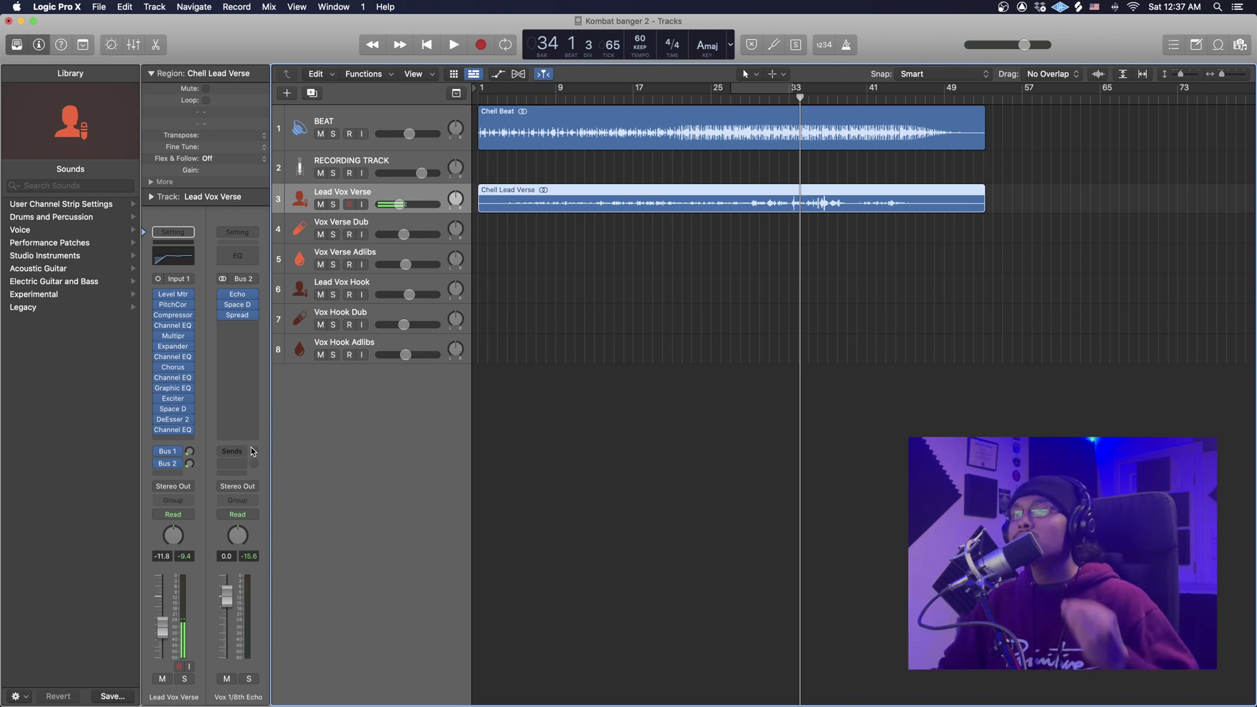
{"action": "left_click", "coordinate": [604, 285]}
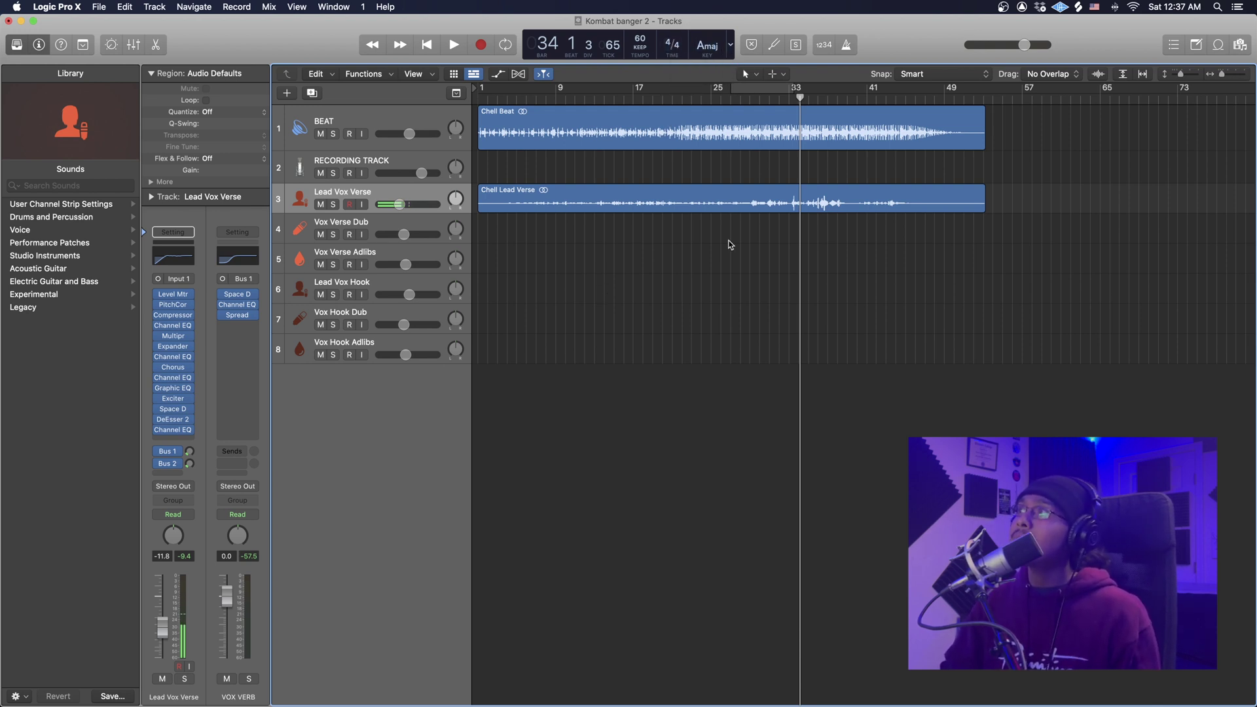
- Return to bar 29, open Pitch Correction on Lead Vox Verse and slow its response to 567 ms
{"action": "left_click", "coordinate": [754, 97]}
{"action": "left_click", "coordinate": [356, 192]}
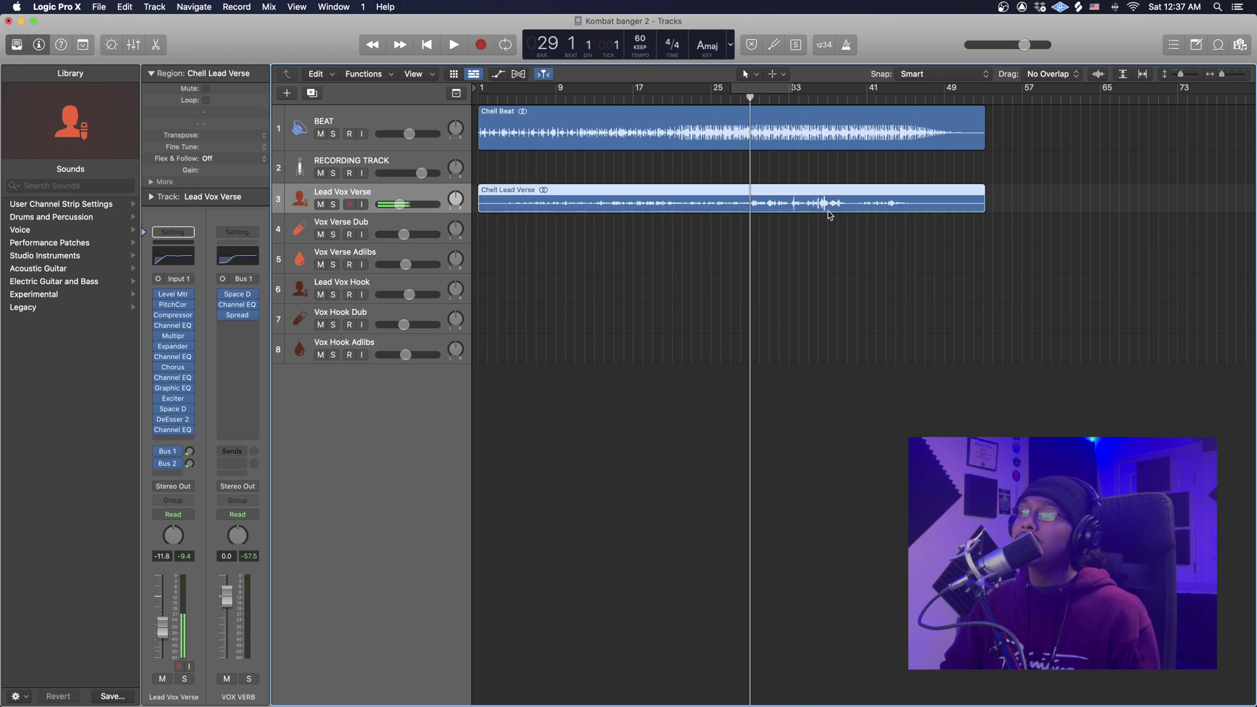
{"action": "left_click", "coordinate": [171, 303]}
{"action": "left_click_drag", "start_coordinate": [621, 171], "coordinate": [409, 163]}
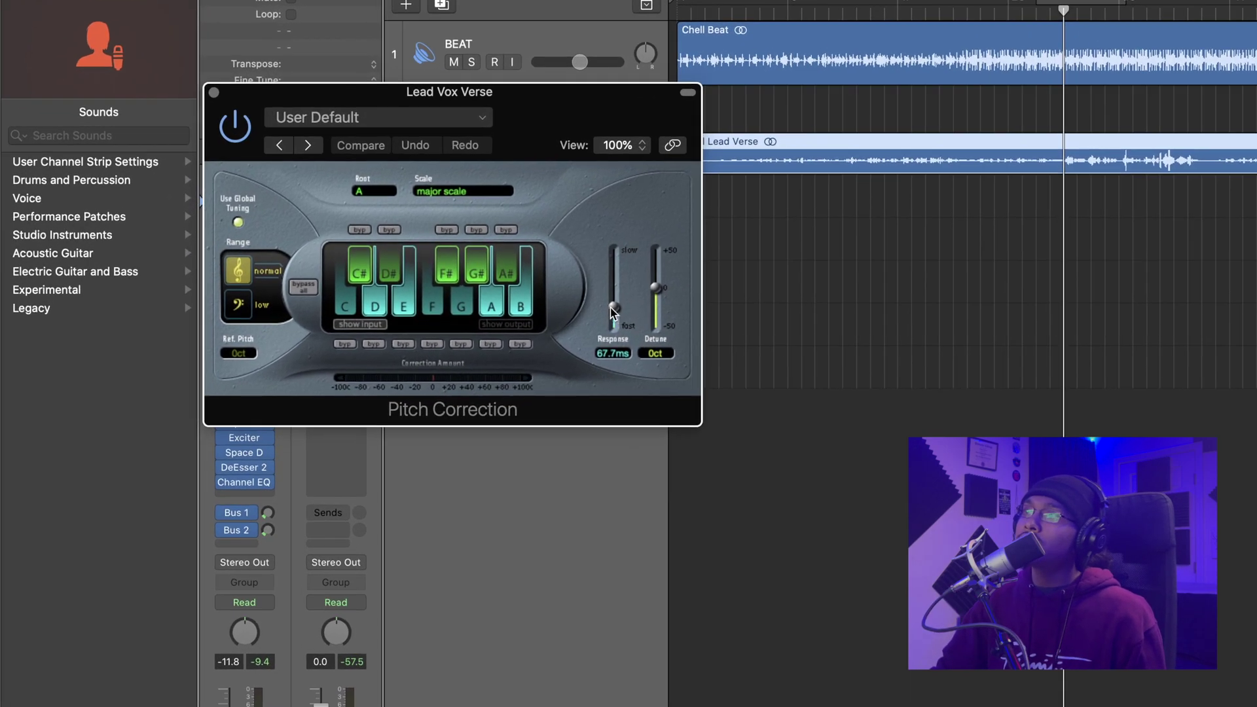
{"action": "left_click_drag", "start_coordinate": [613, 308], "coordinate": [620, 279]}
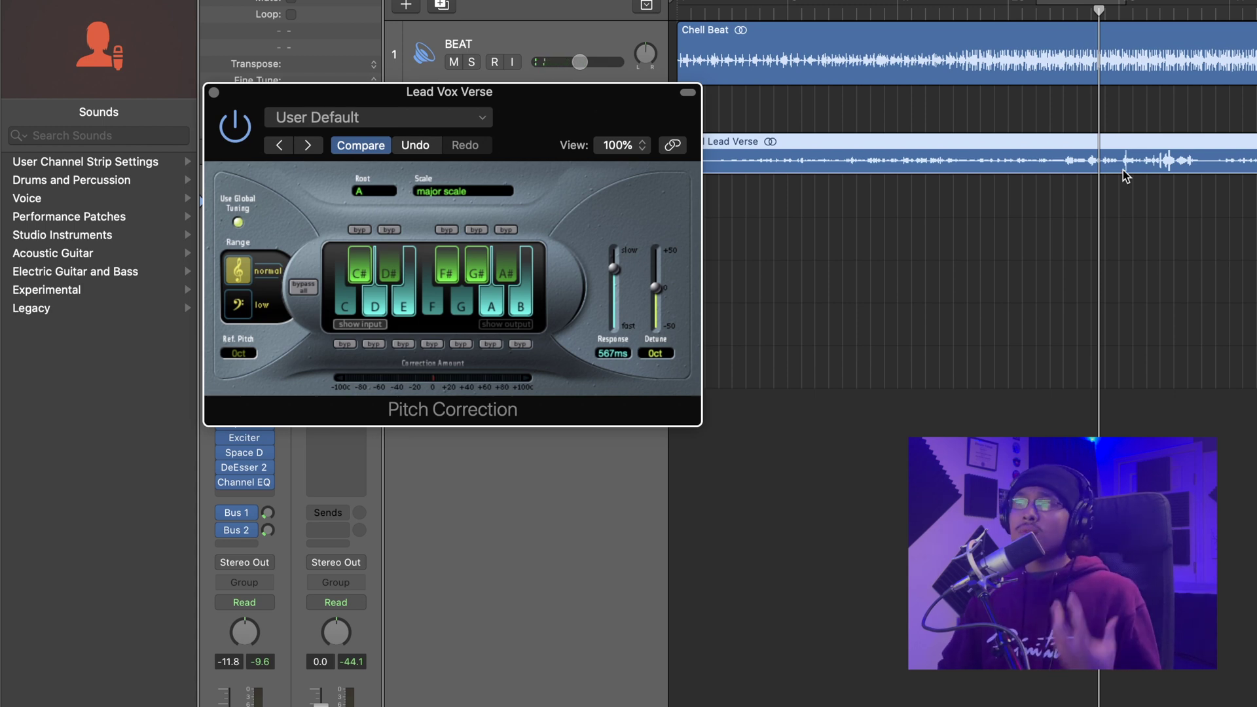
- Try a Pitch Correction response of 67.7 ms, set it to 192 ms instead and close the plug-in window
{"action": "left_click_drag", "start_coordinate": [614, 268], "coordinate": [615, 305]}
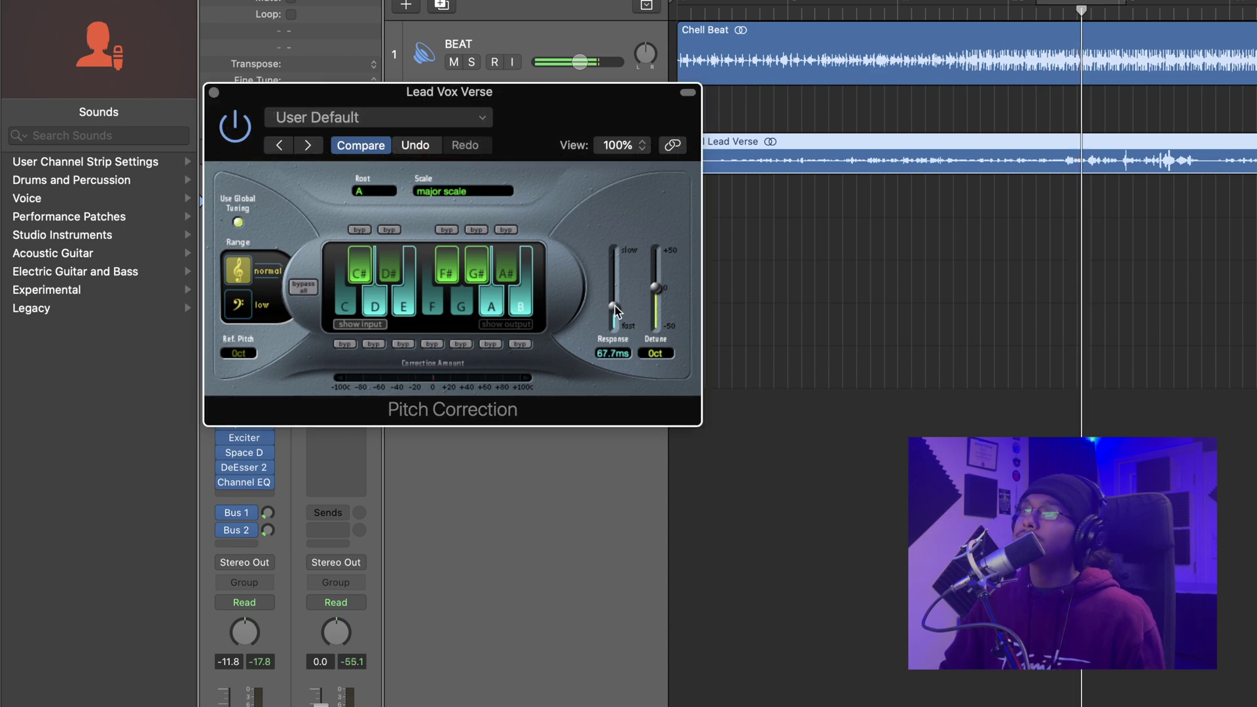
{"action": "left_click_drag", "start_coordinate": [614, 305], "coordinate": [576, 300]}
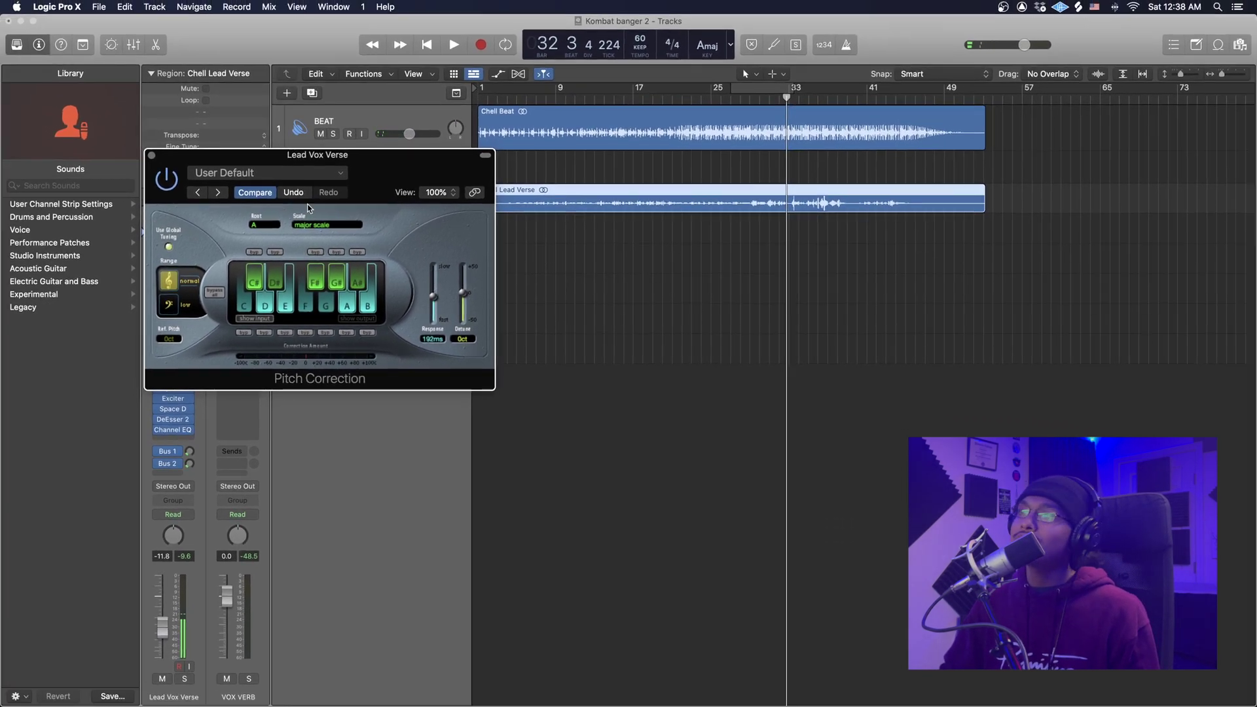
{"action": "left_click_drag", "start_coordinate": [378, 166], "coordinate": [548, 184]}
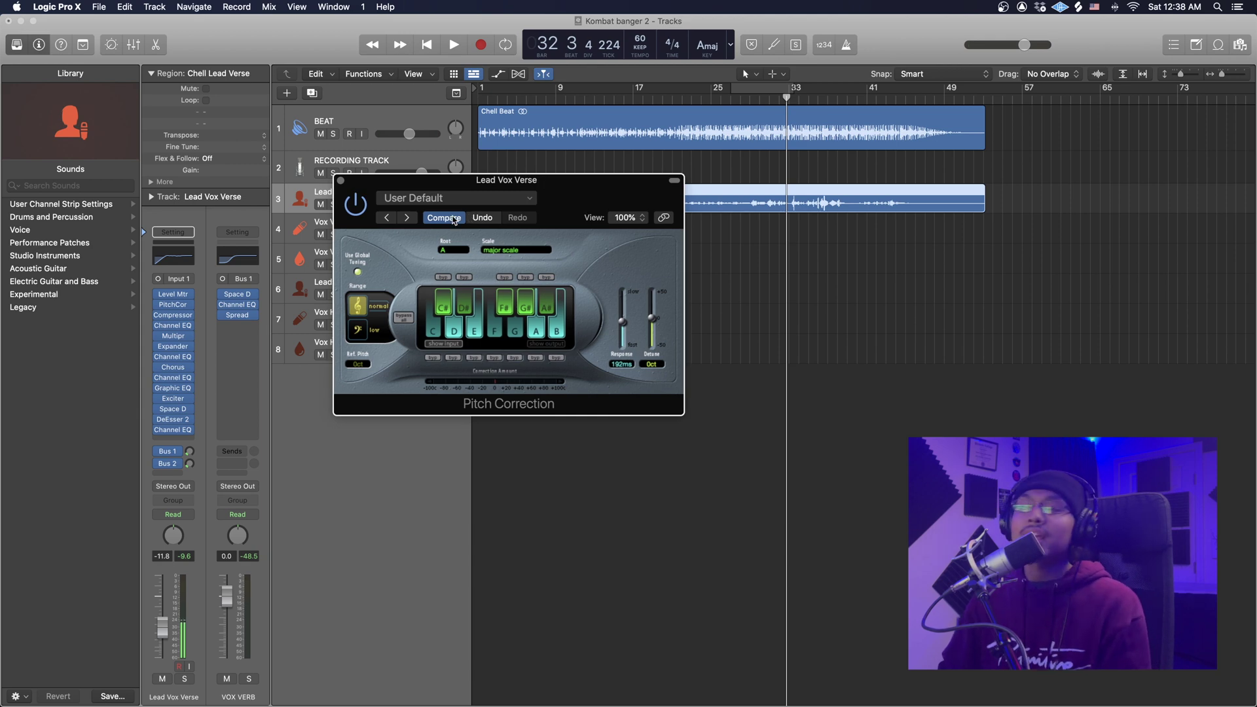
{"action": "key", "text": "super+w"}
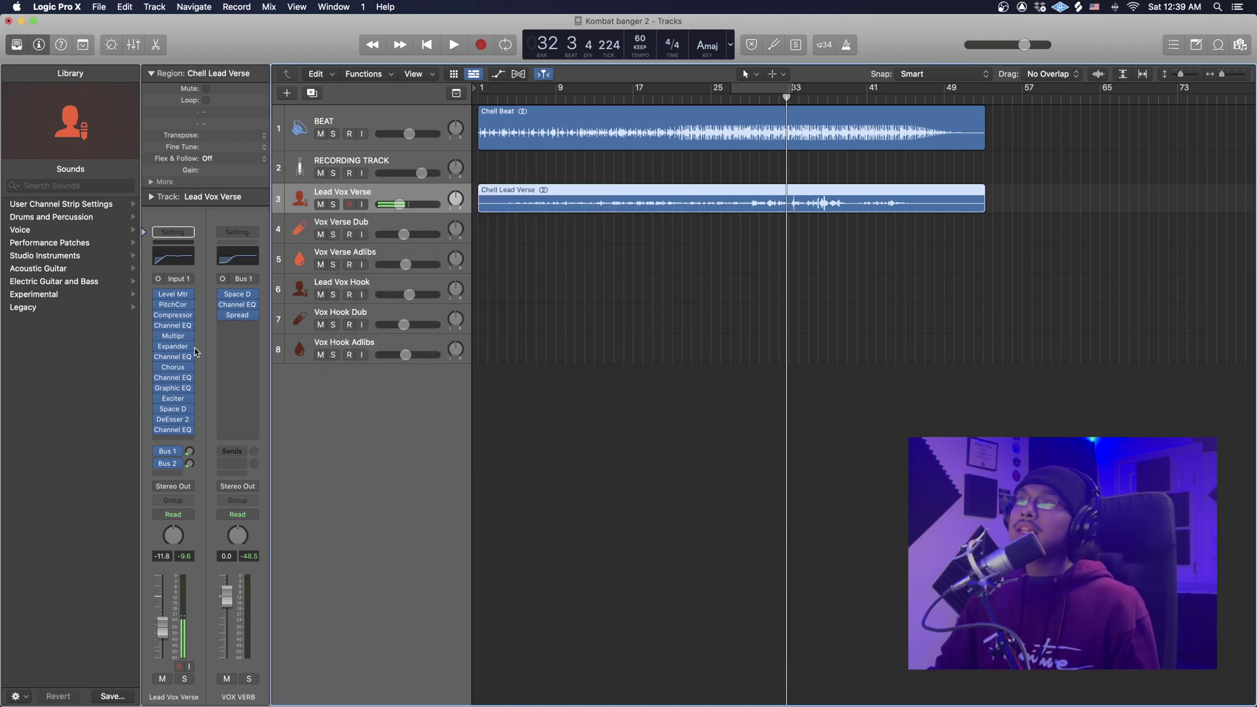
- Add two duplicates of the Lead Vox Verse track and undo both additions
{"action": "mouse_move", "coordinate": [164, 335]}
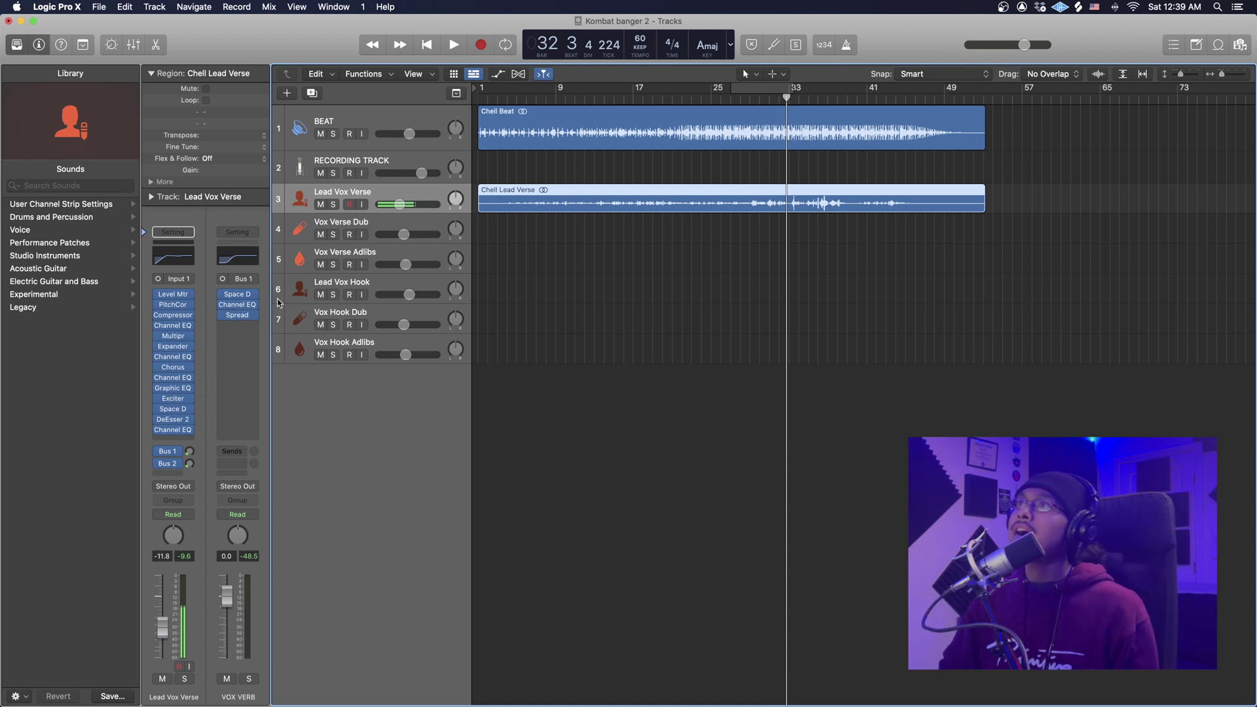
{"action": "key", "text": "super+d"}
{"action": "key", "text": "super+d"}
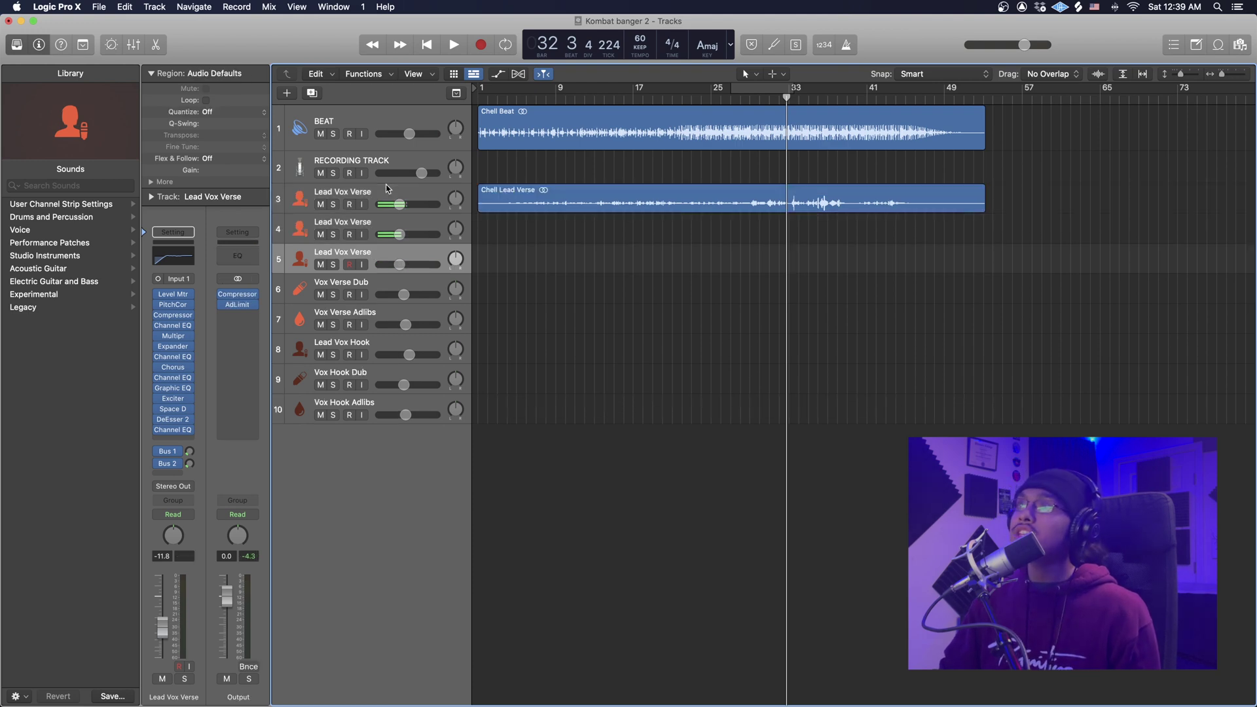
{"action": "key", "text": "super+z"}
{"action": "key", "text": "super+z"}
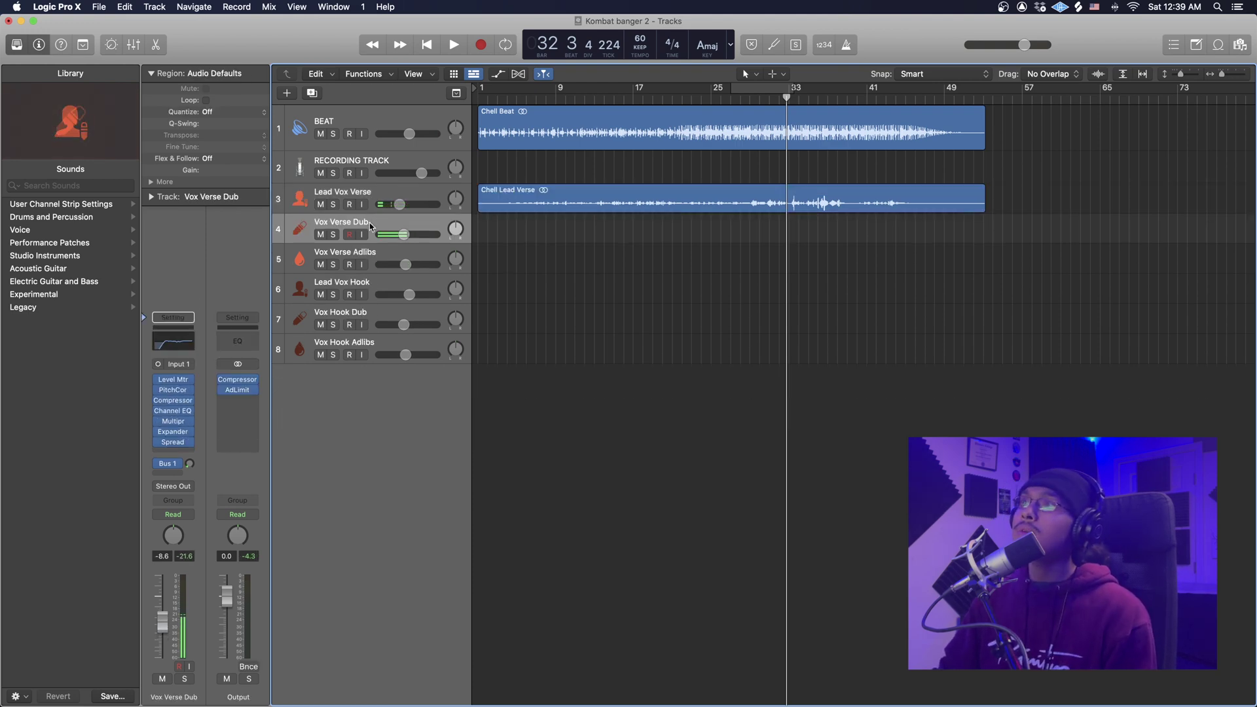
- Browse the Clear Vocal PRESETS folder in the user channel strip settings for the Vox Verse Dub track
{"action": "left_click", "coordinate": [44, 208]}
{"action": "left_click", "coordinate": [56, 205]}
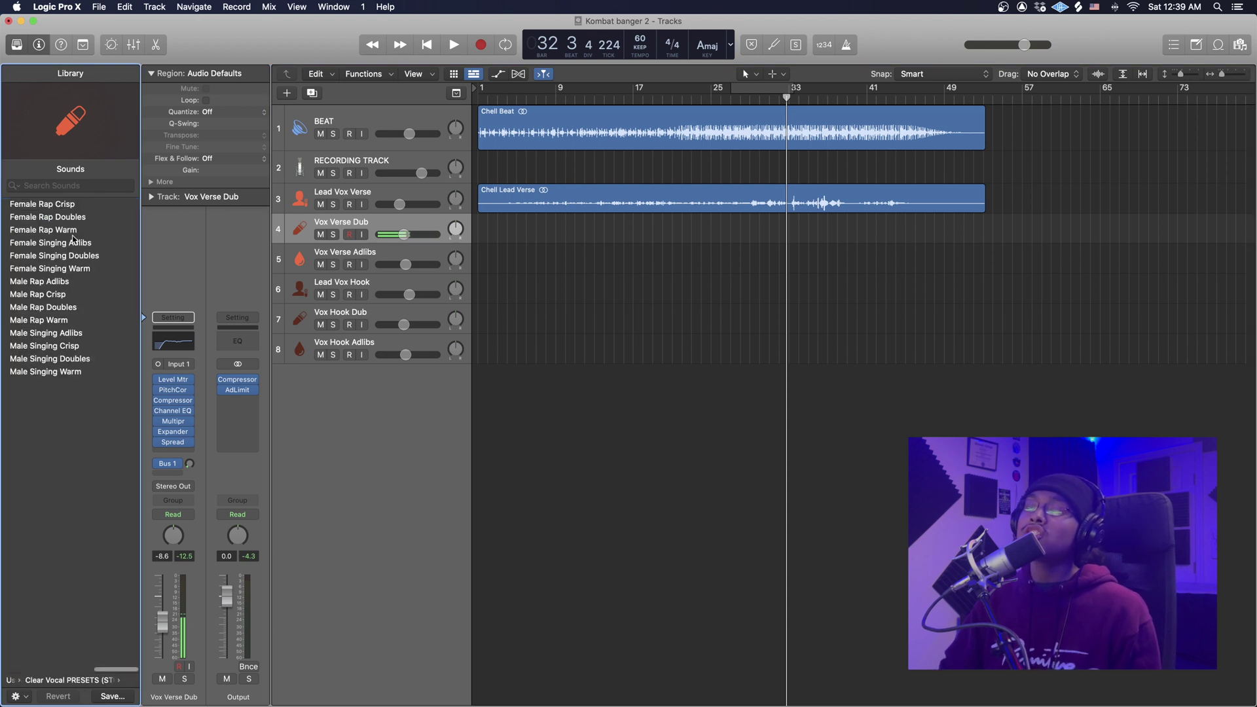
{"action": "left_click", "coordinate": [756, 429]}
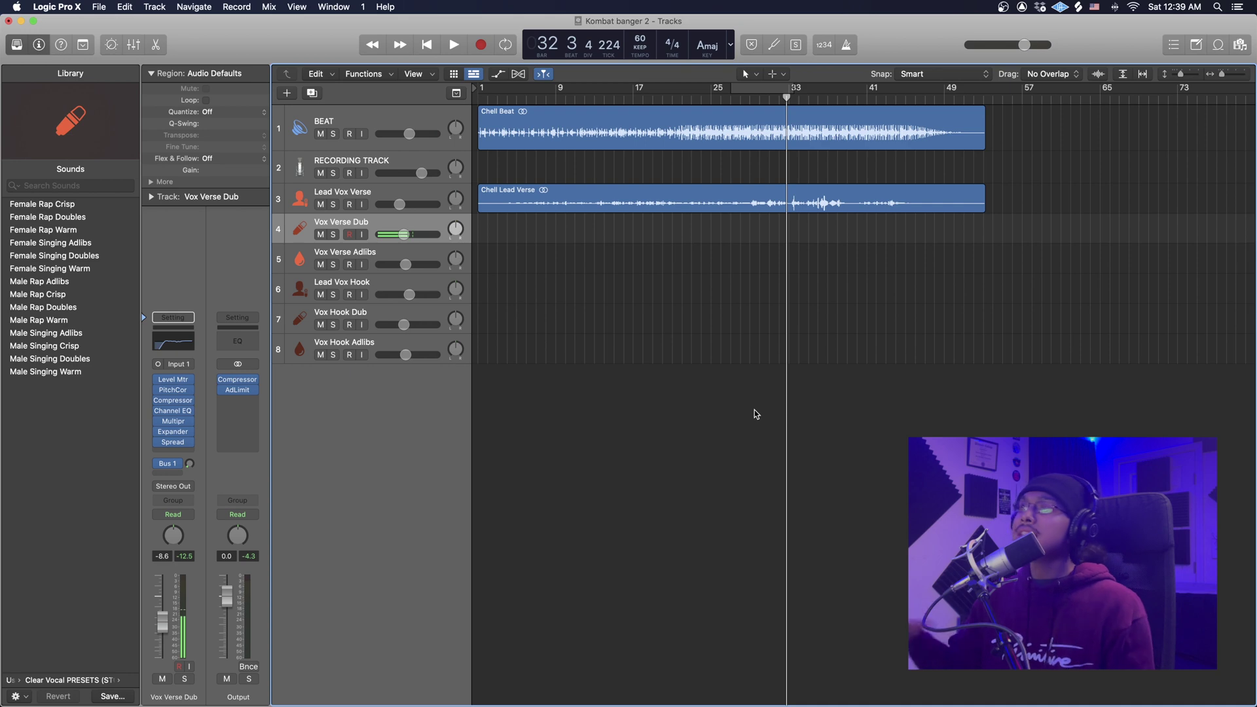